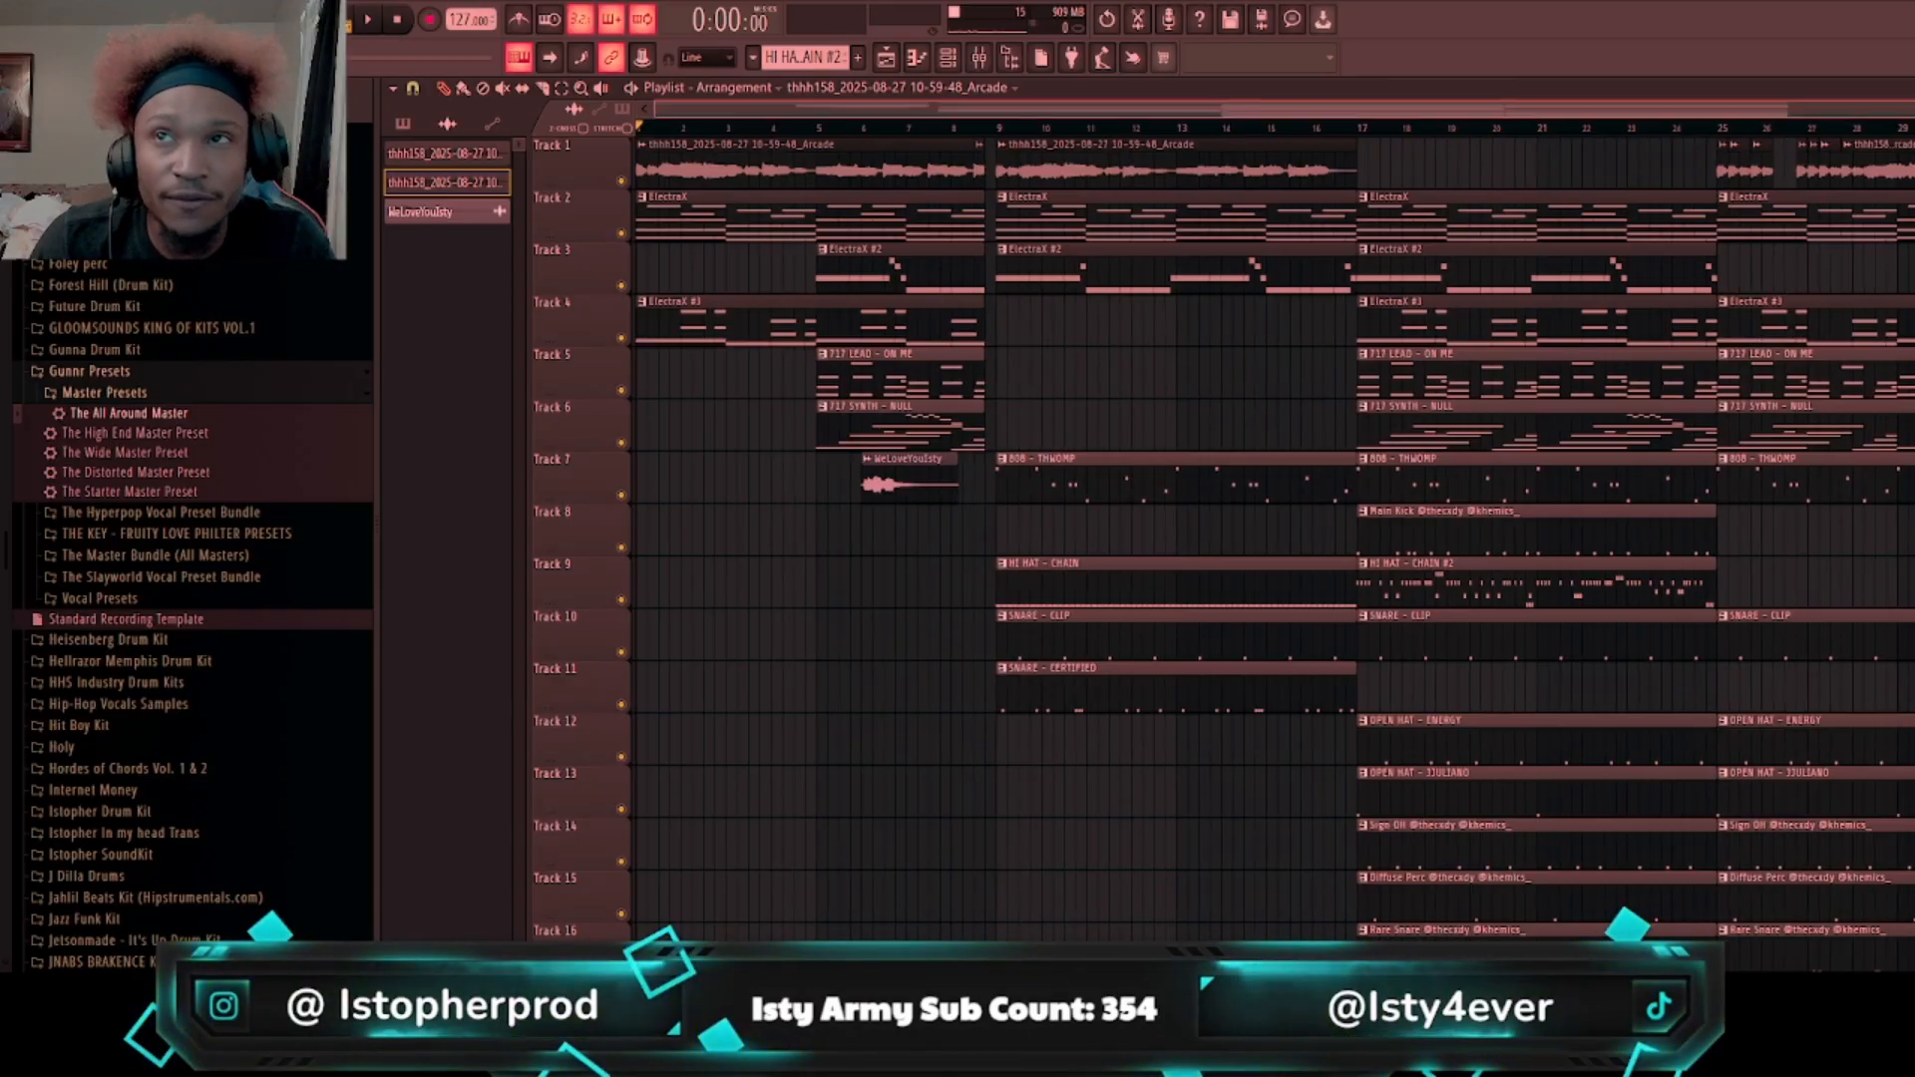
# Step: Play the arrangement from the beginning and watch the track levels in the mixer
pyautogui.scroll(-2, 1274, 538)
pyautogui.scroll(3, 1275, 538)
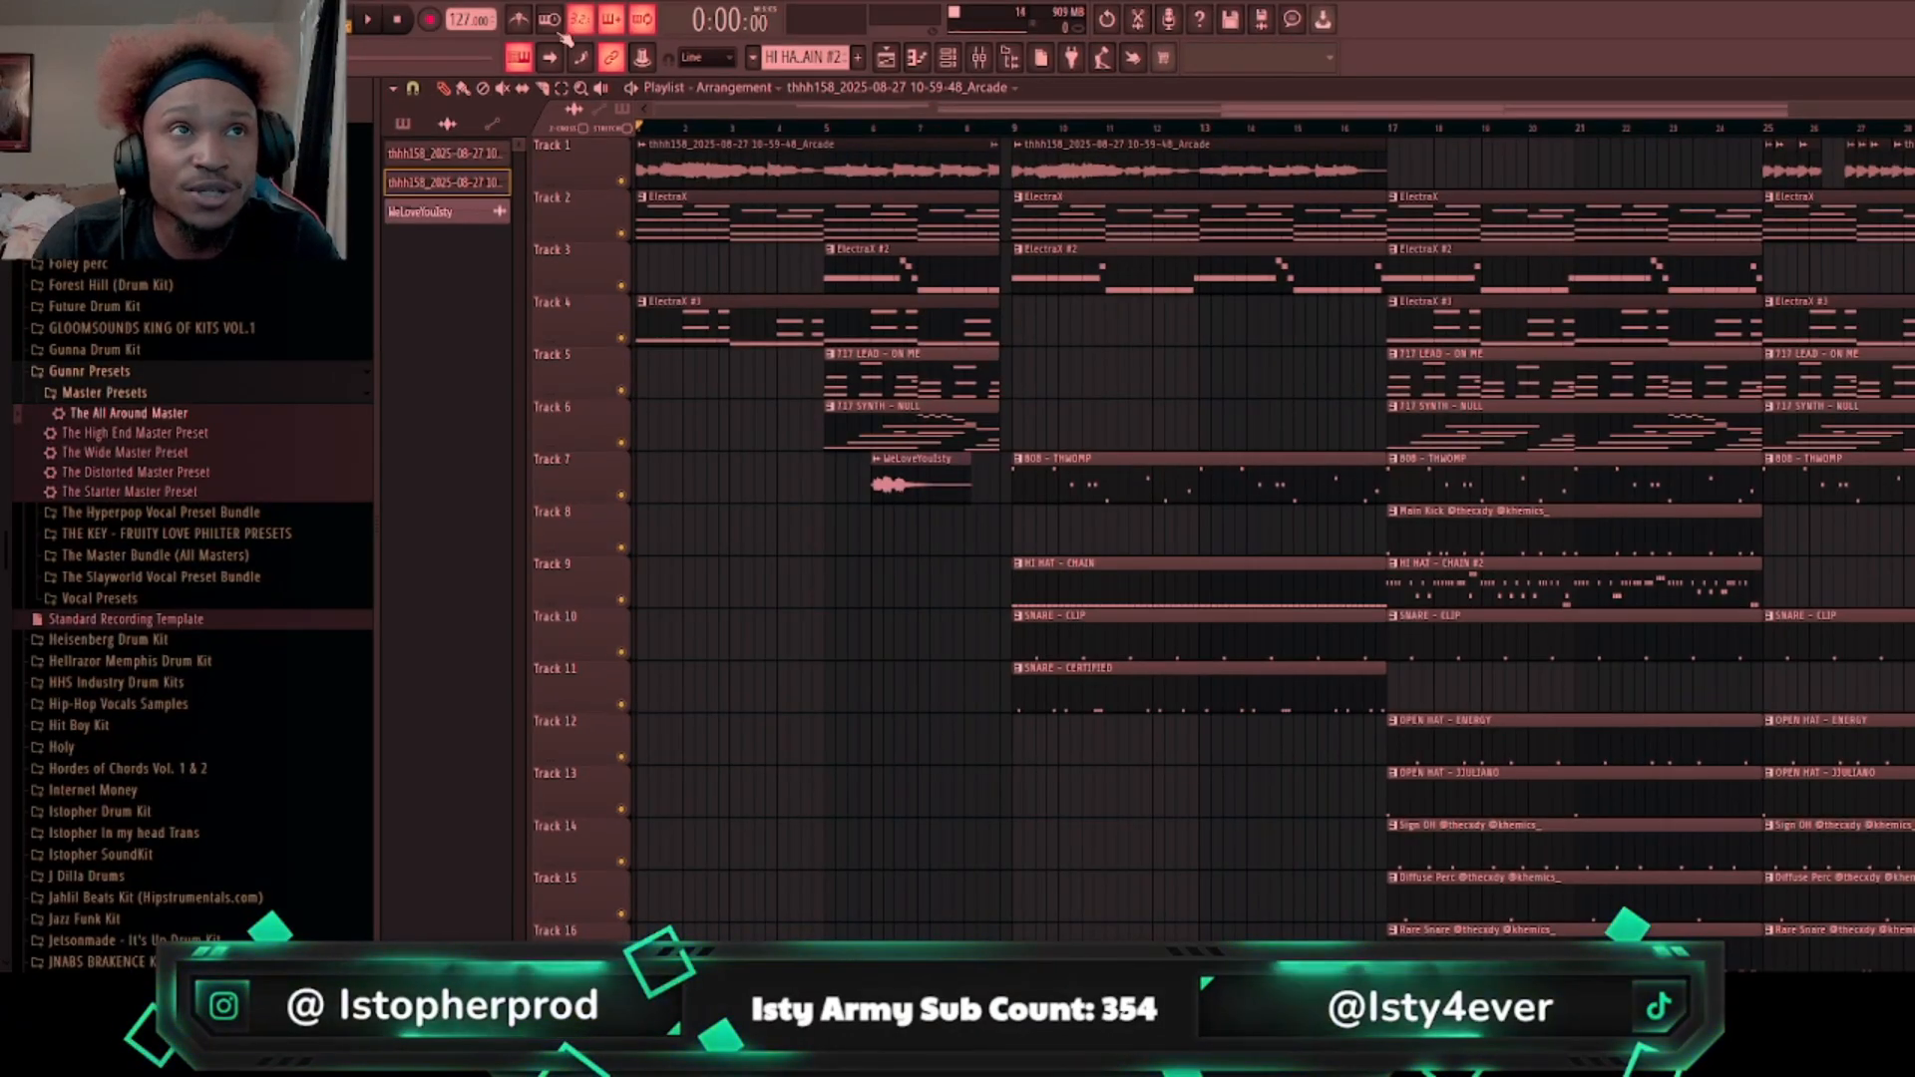
pyautogui.press('F9')
pyautogui.press('space')
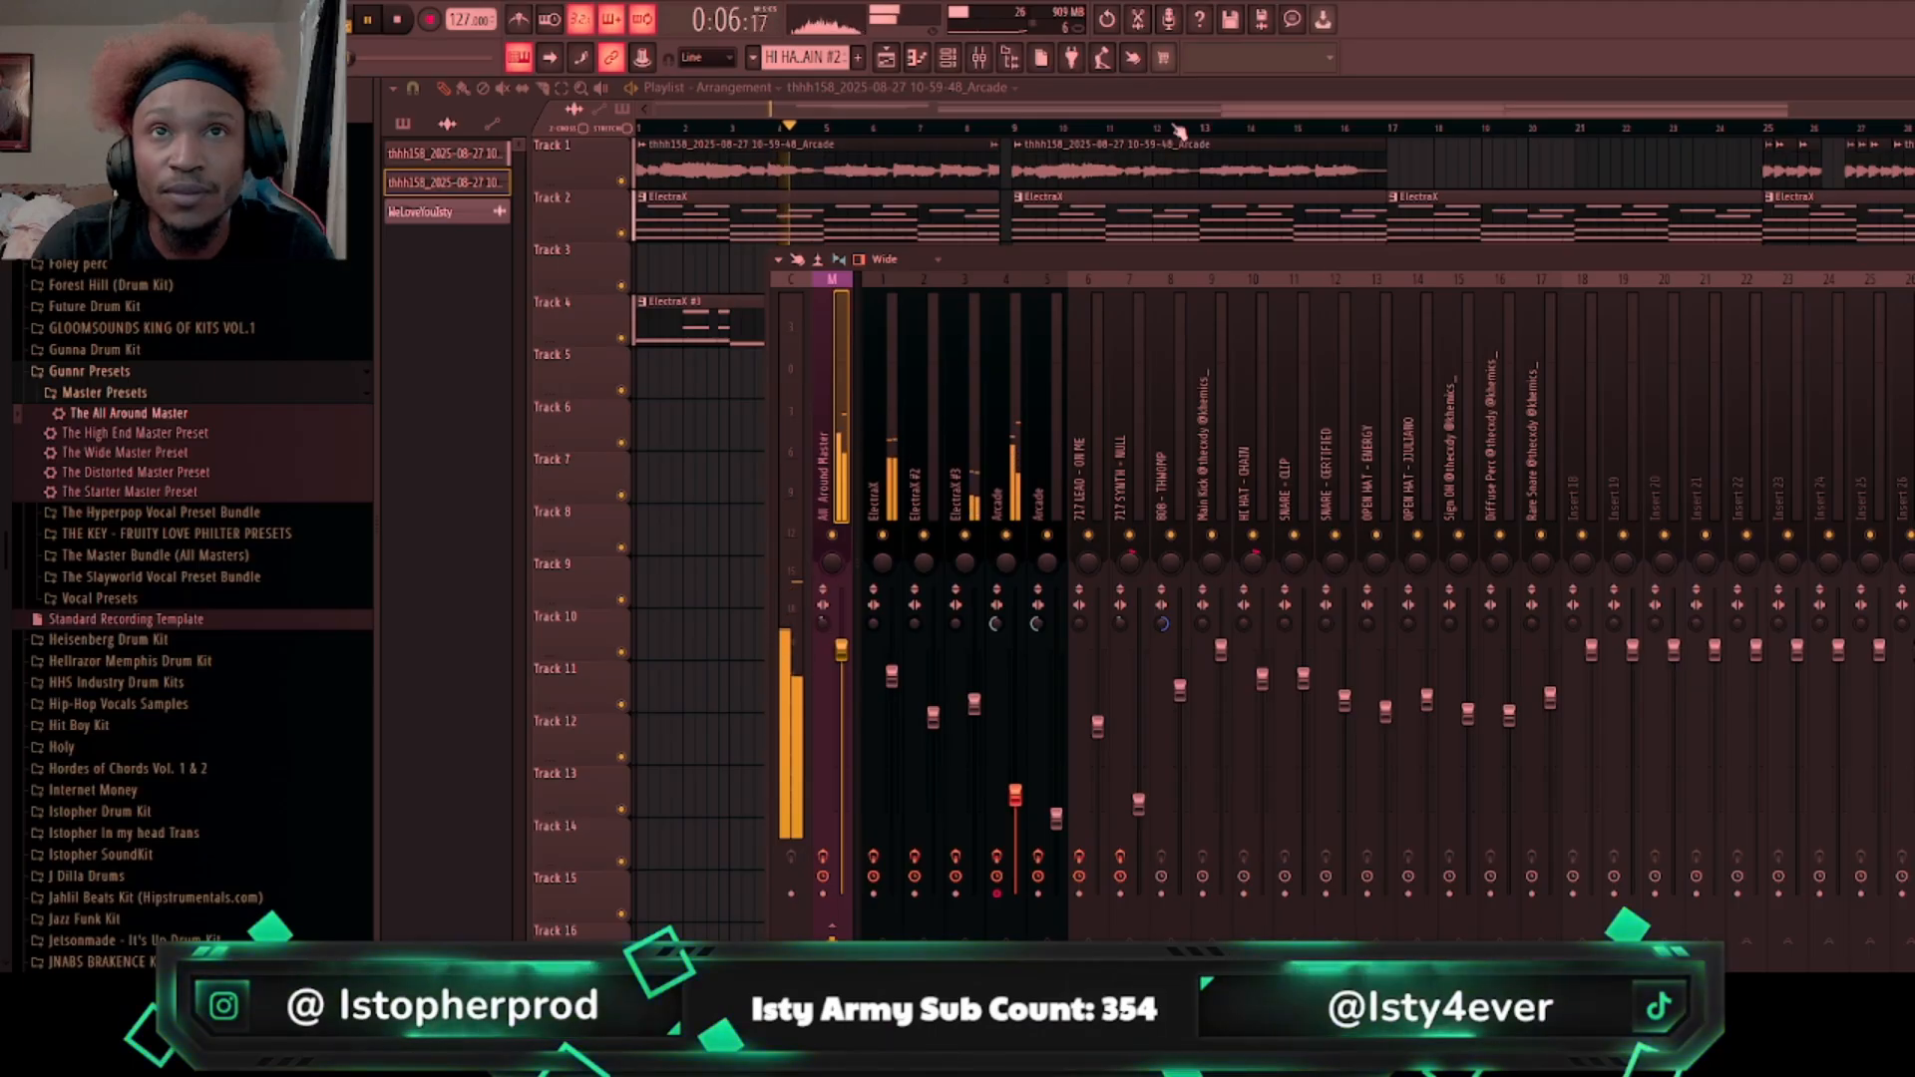
pyautogui.press('F9')
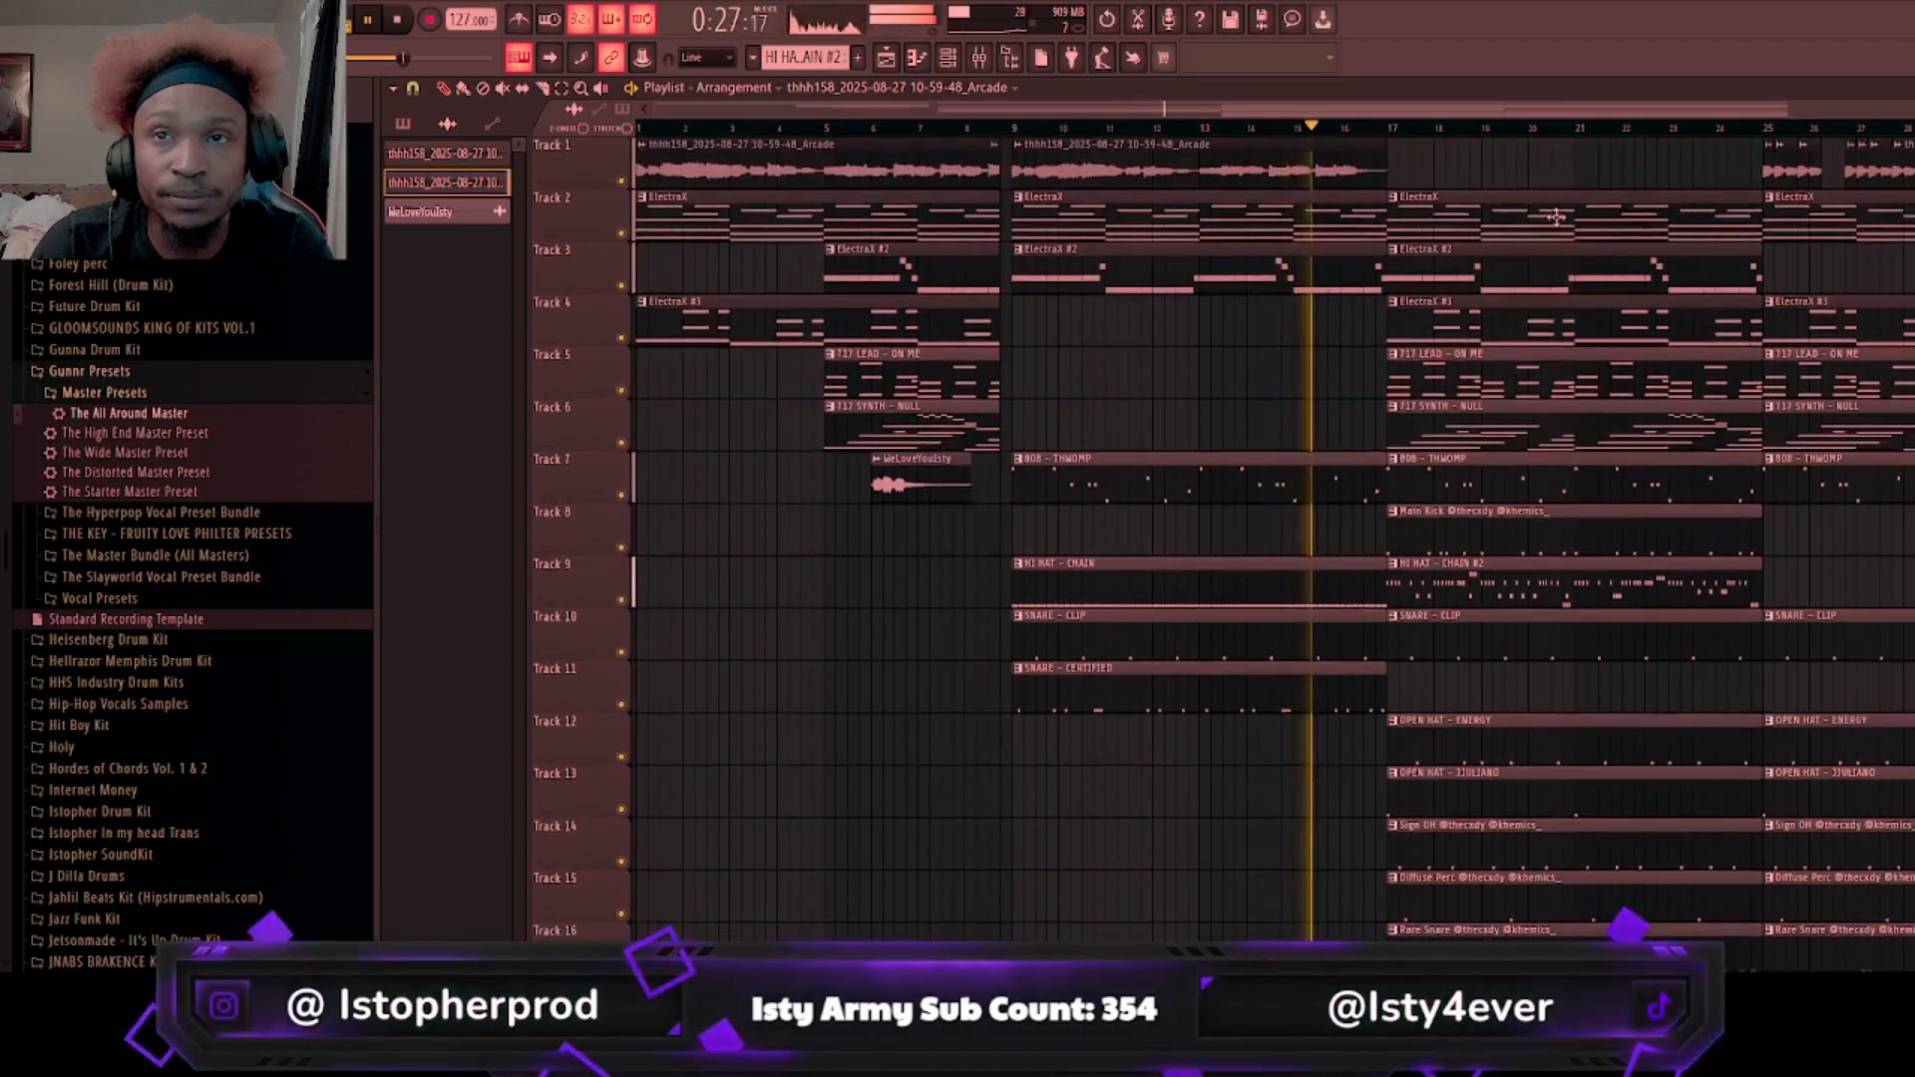
# Step: Open the Main Kick clip in the piano roll and leave only the Main Kick and 808 mixer tracks audible
pyautogui.doubleClick(1468, 539)
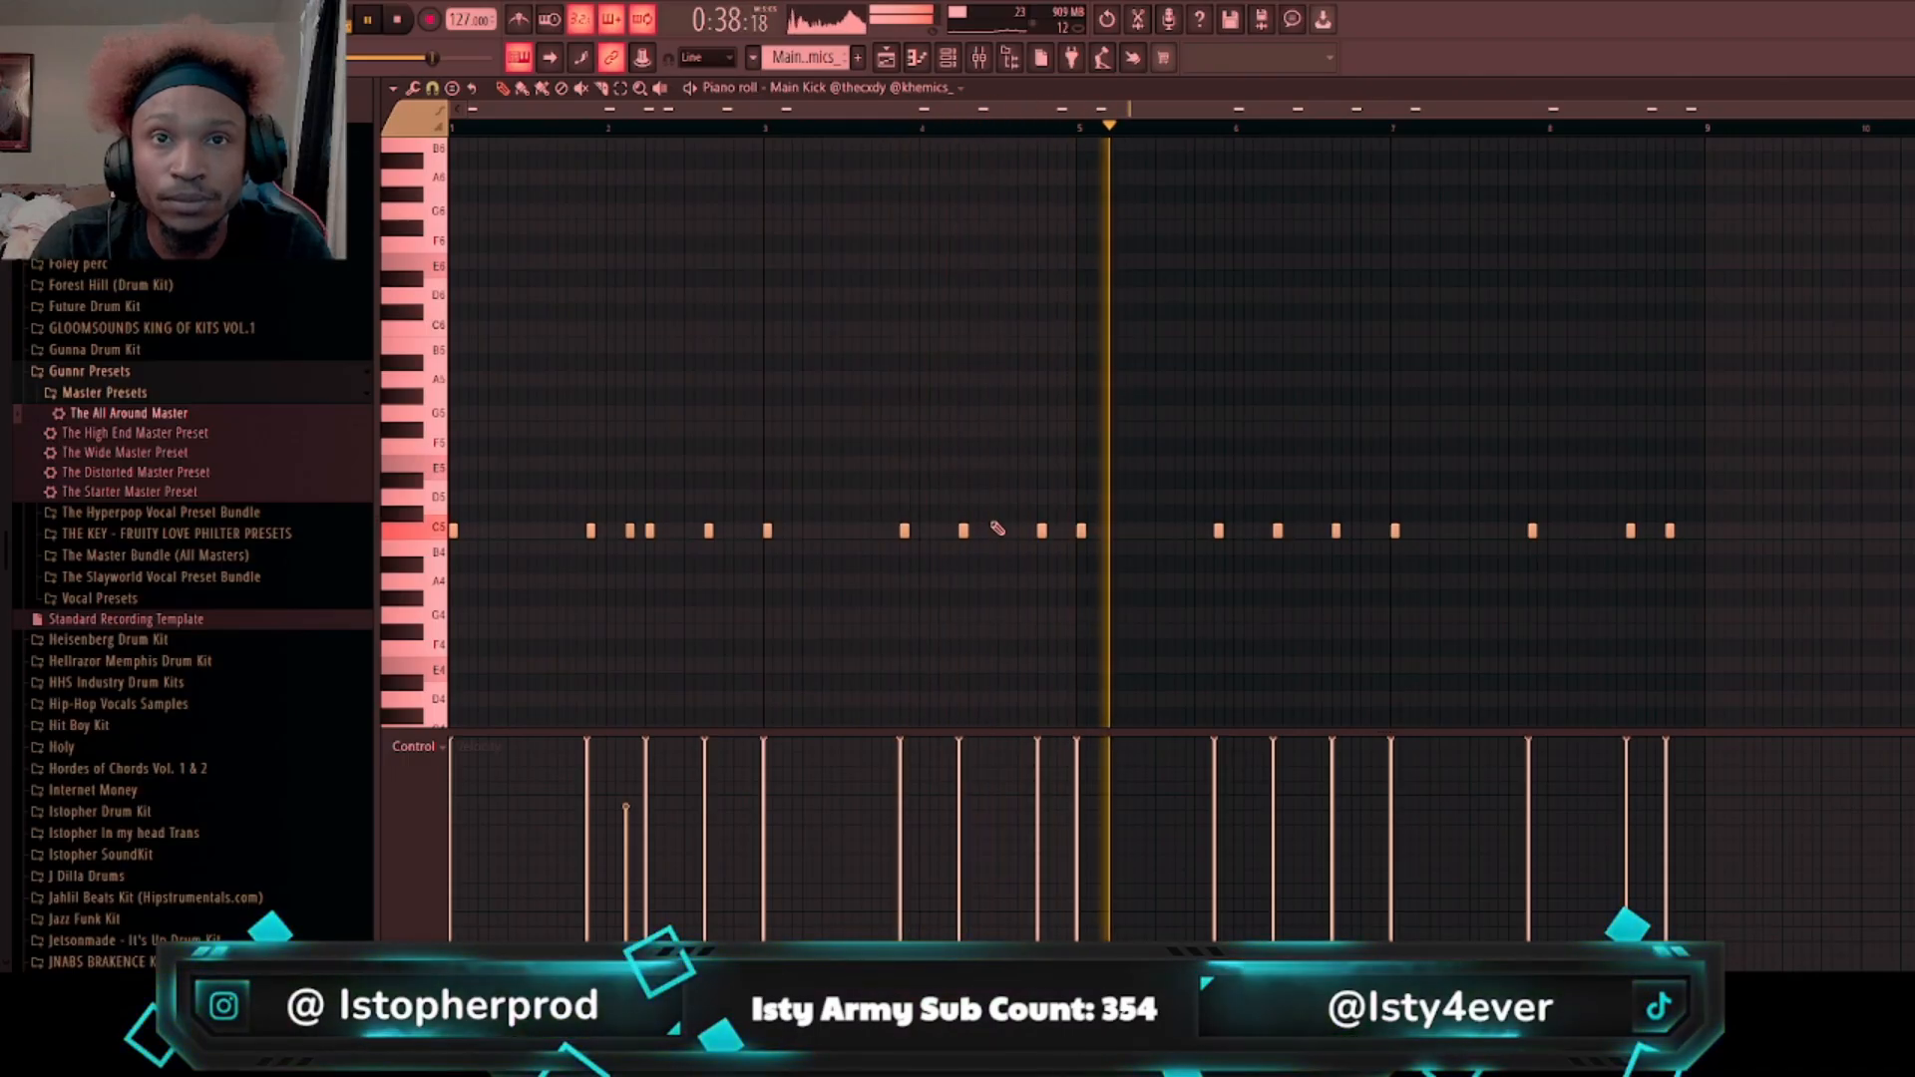
pyautogui.click(997, 64)
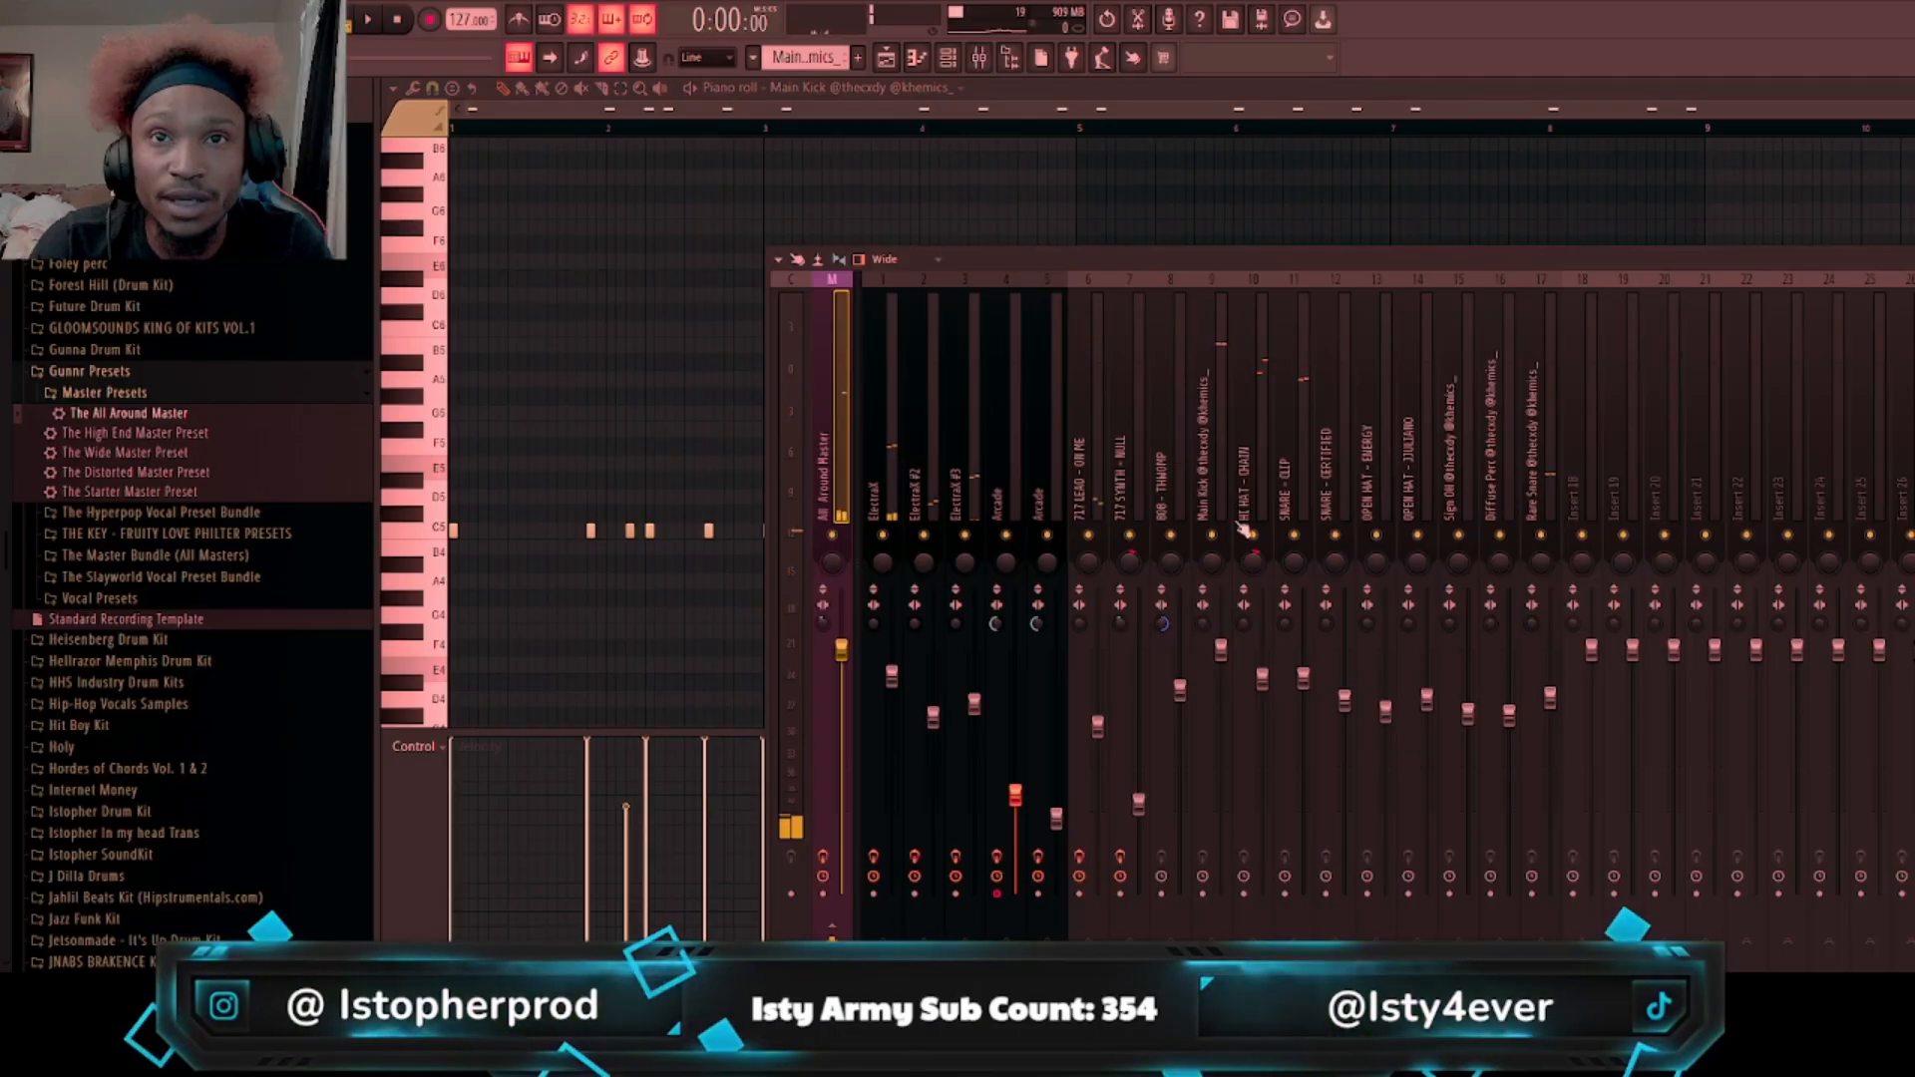
pyautogui.click(1222, 545)
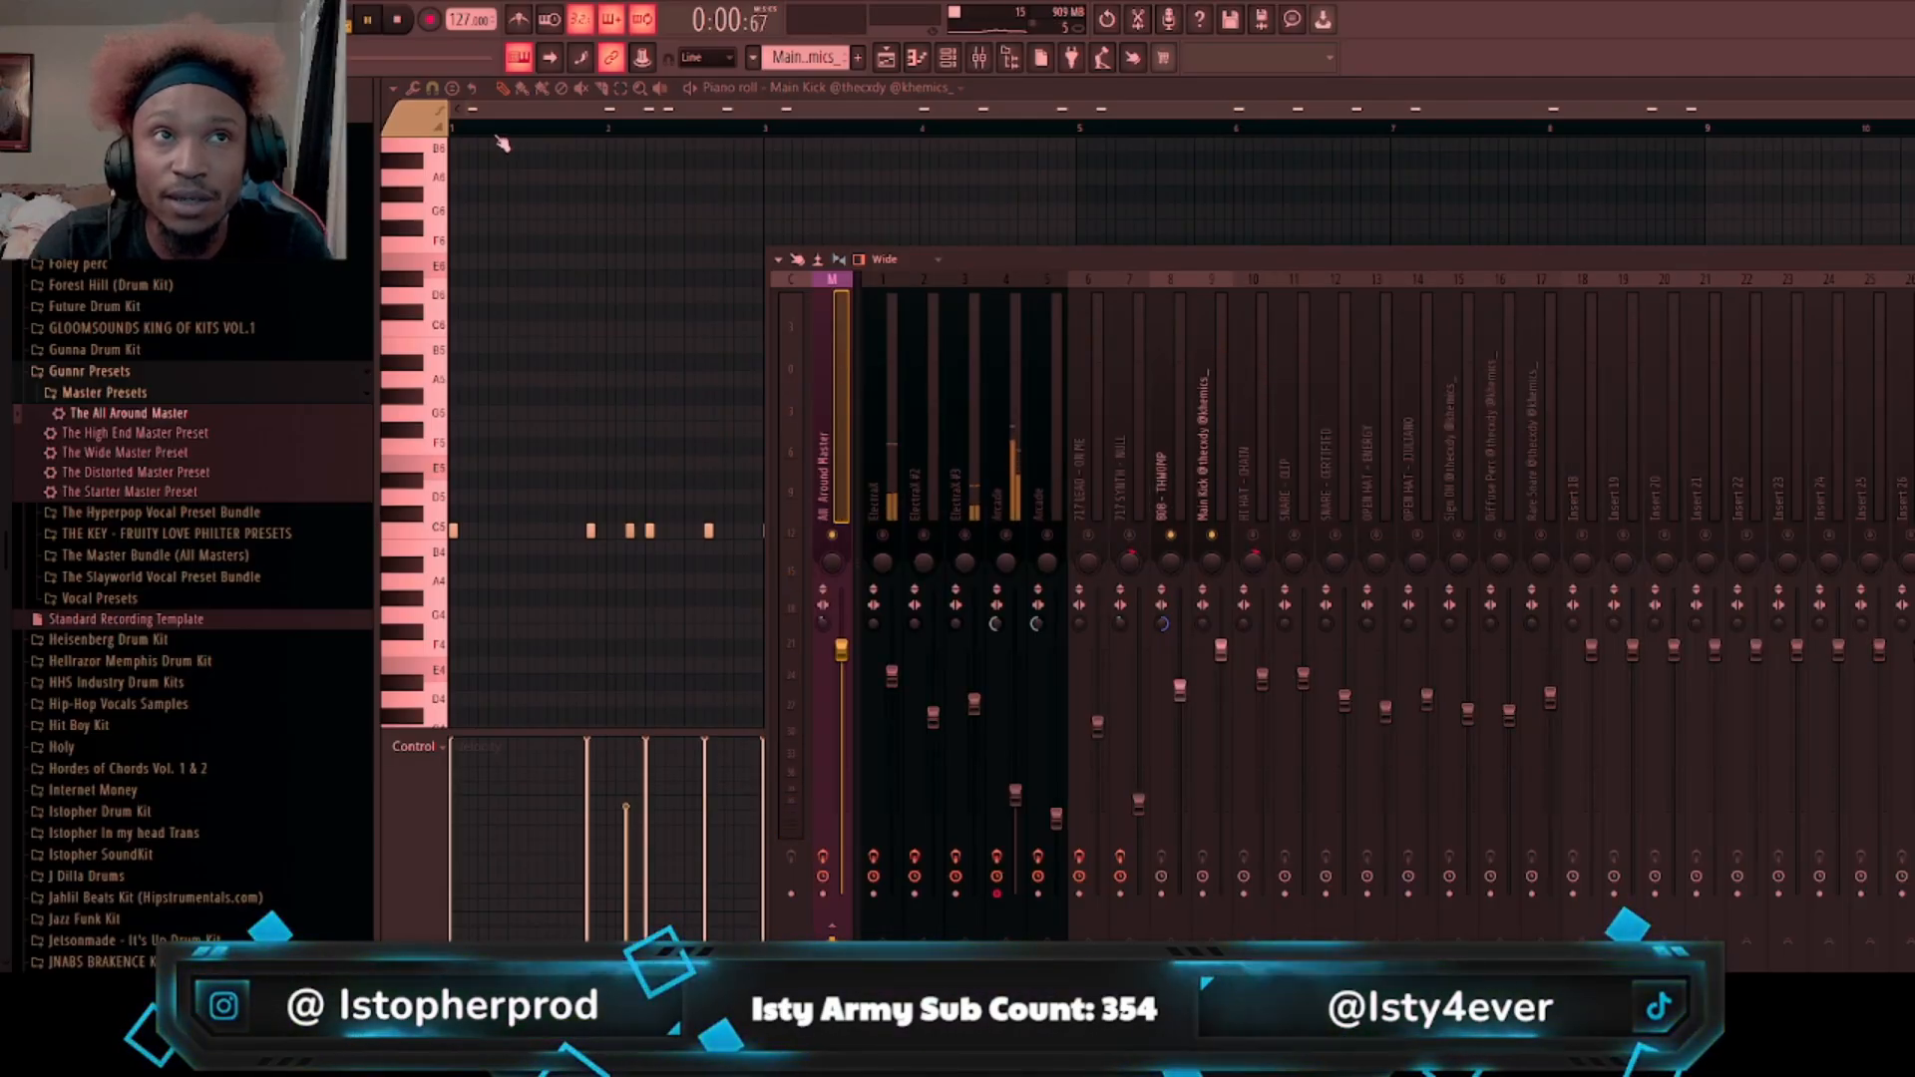
pyautogui.press('F9')
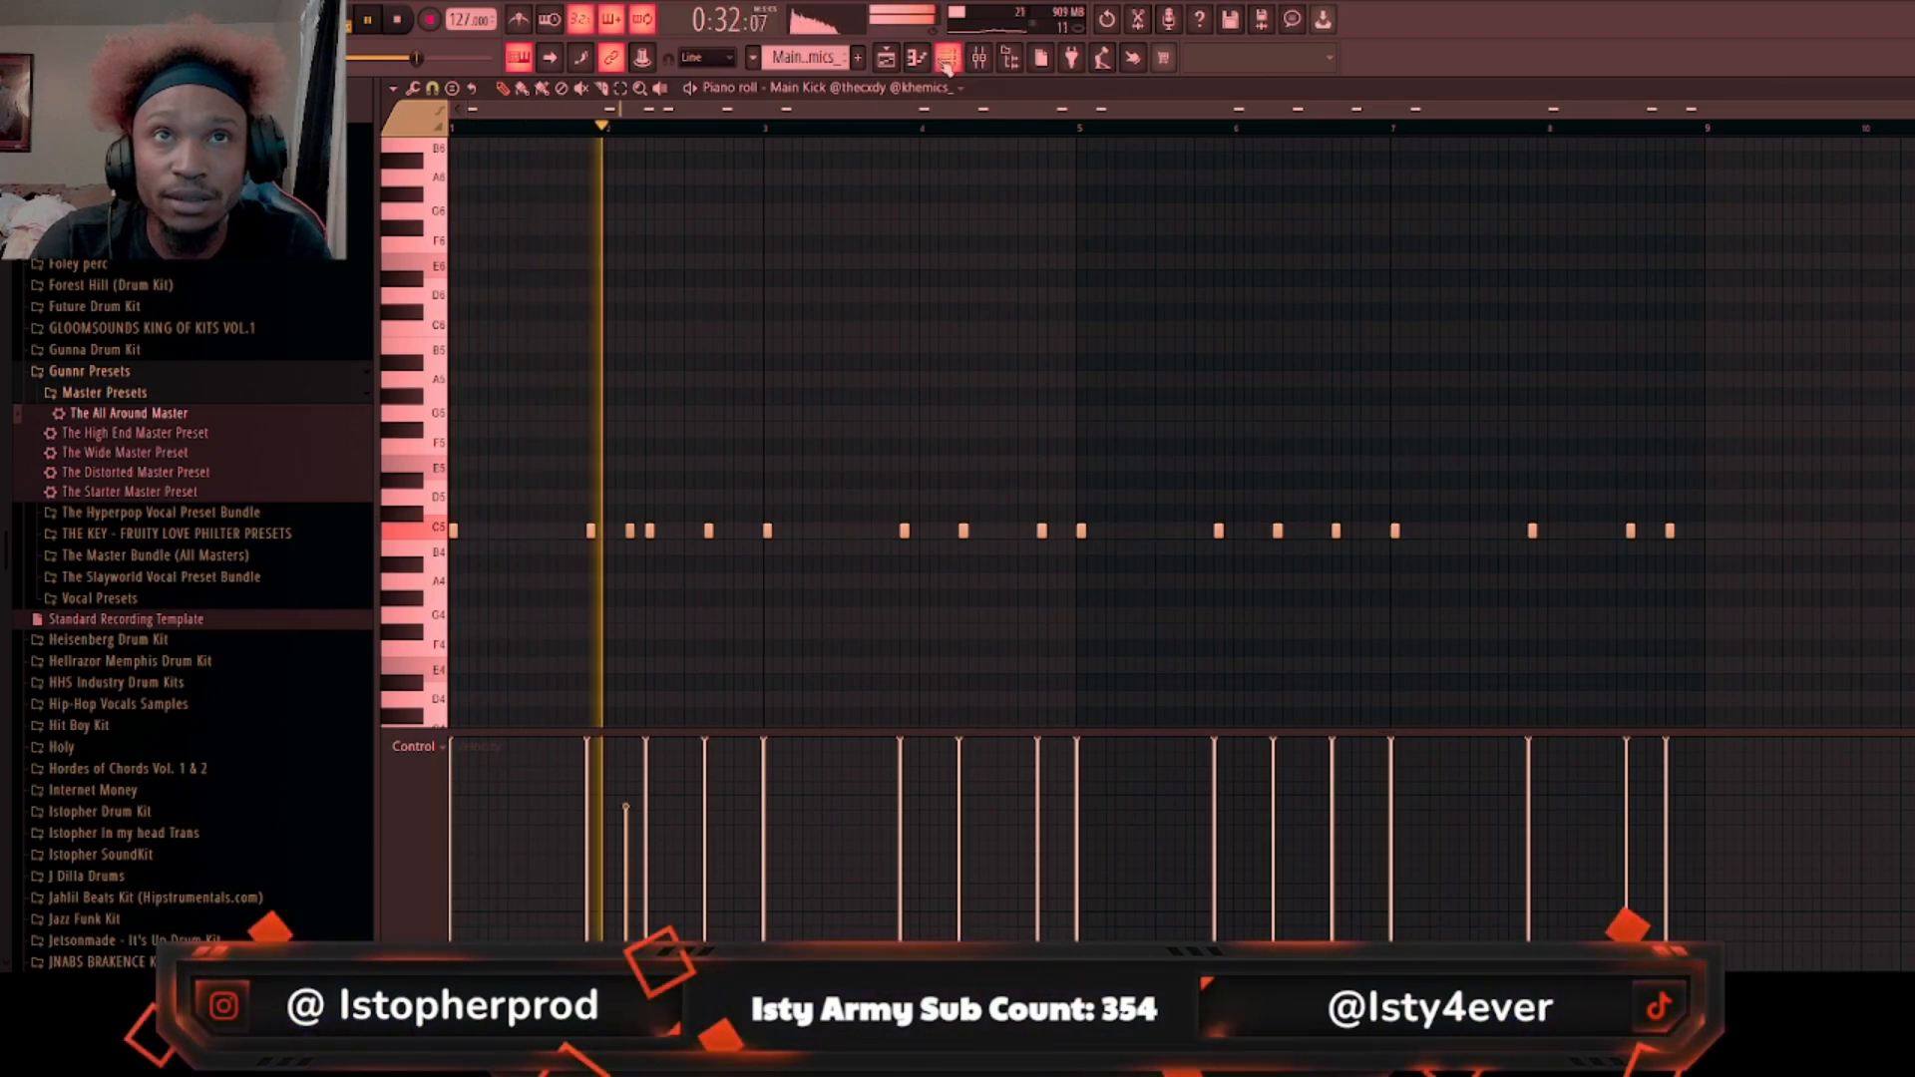
# Step: Lower the velocity of the third kick note slightly and audition the kick pattern
pyautogui.press('space')
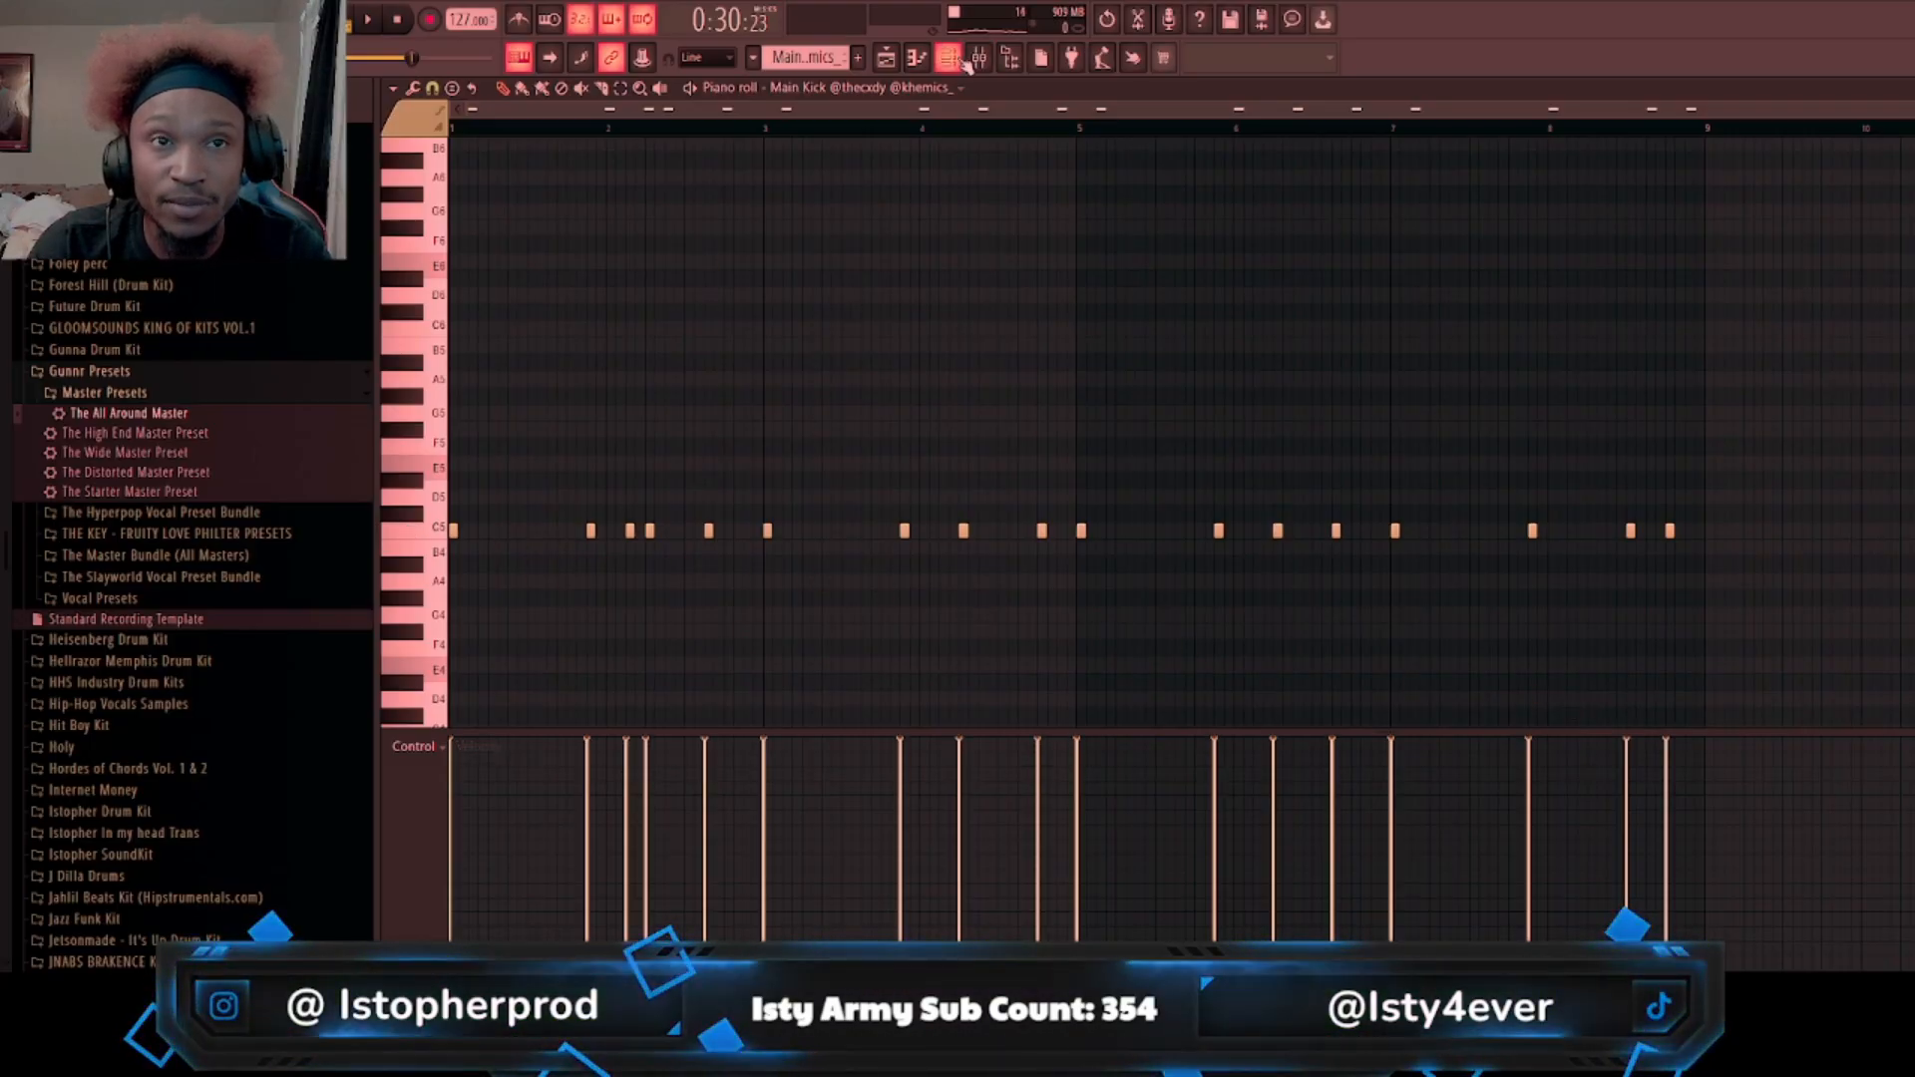
pyautogui.press('space')
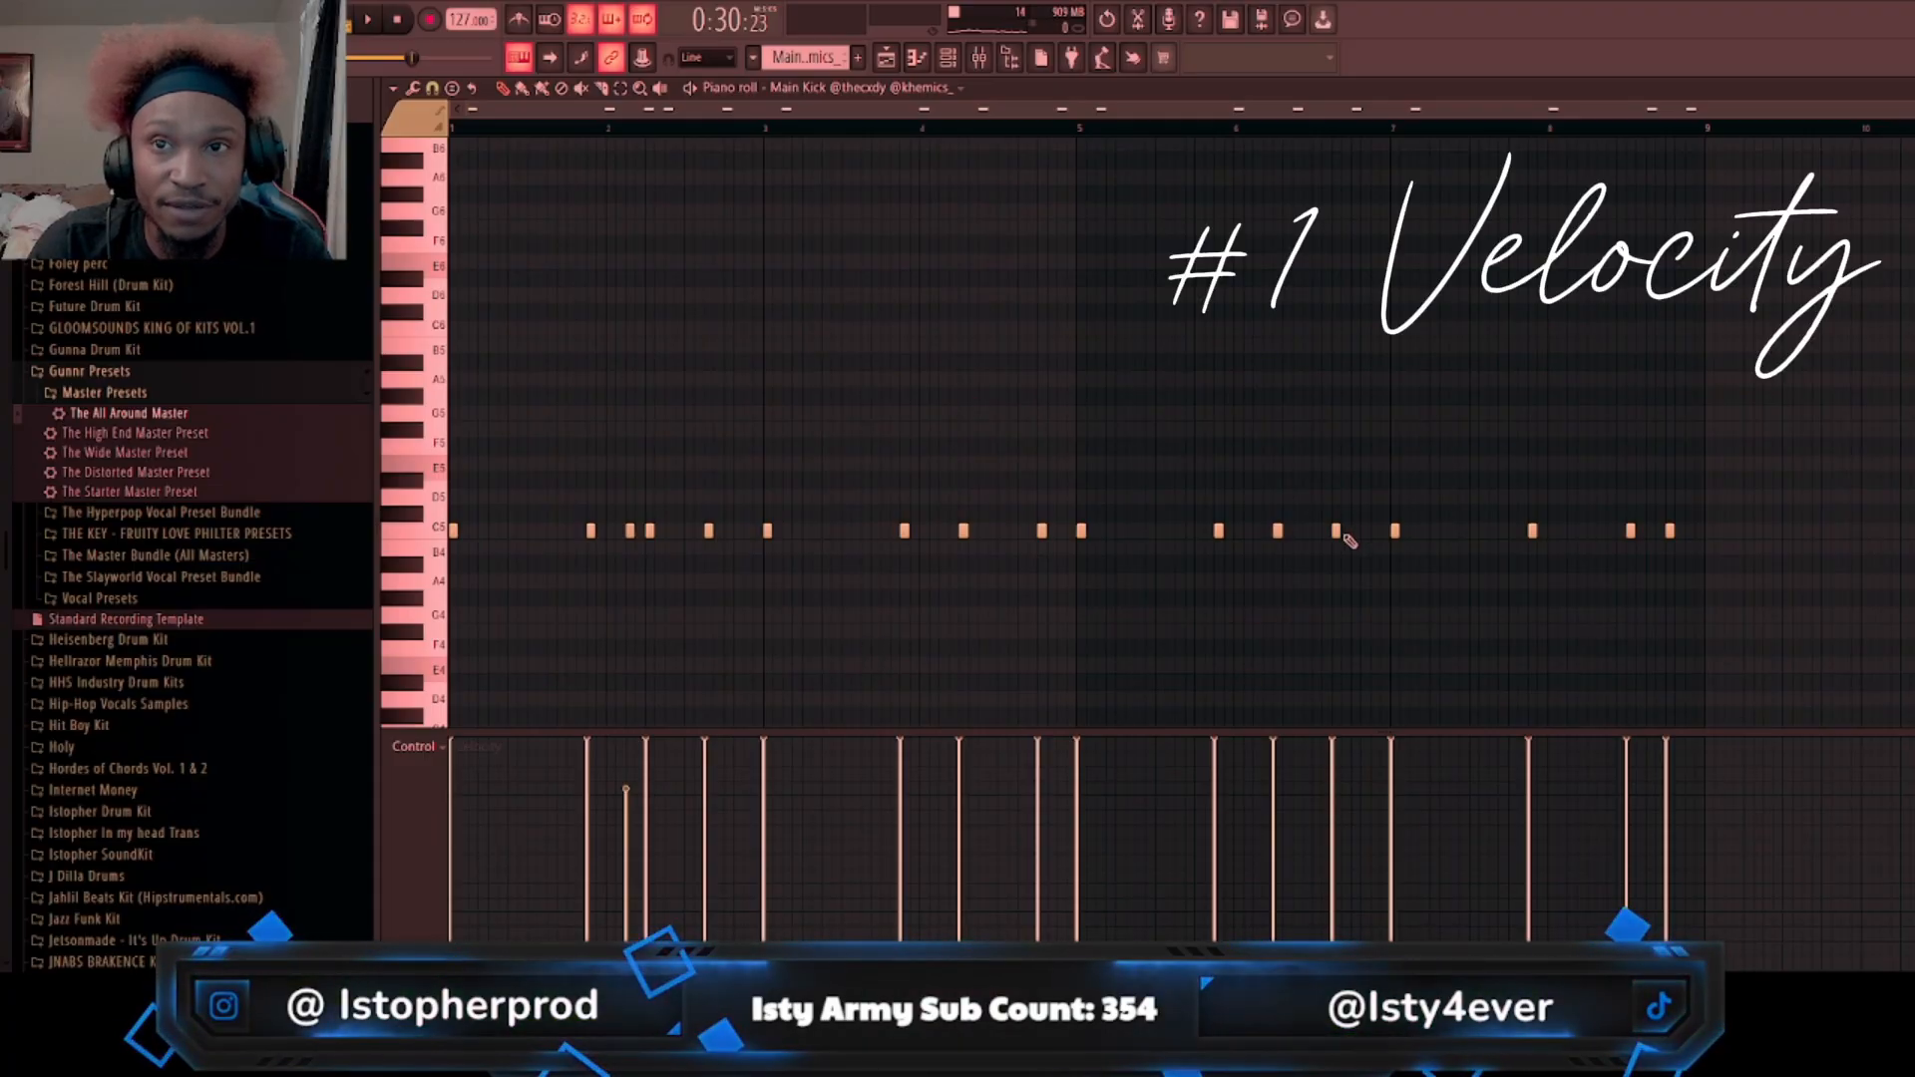
pyautogui.press('space')
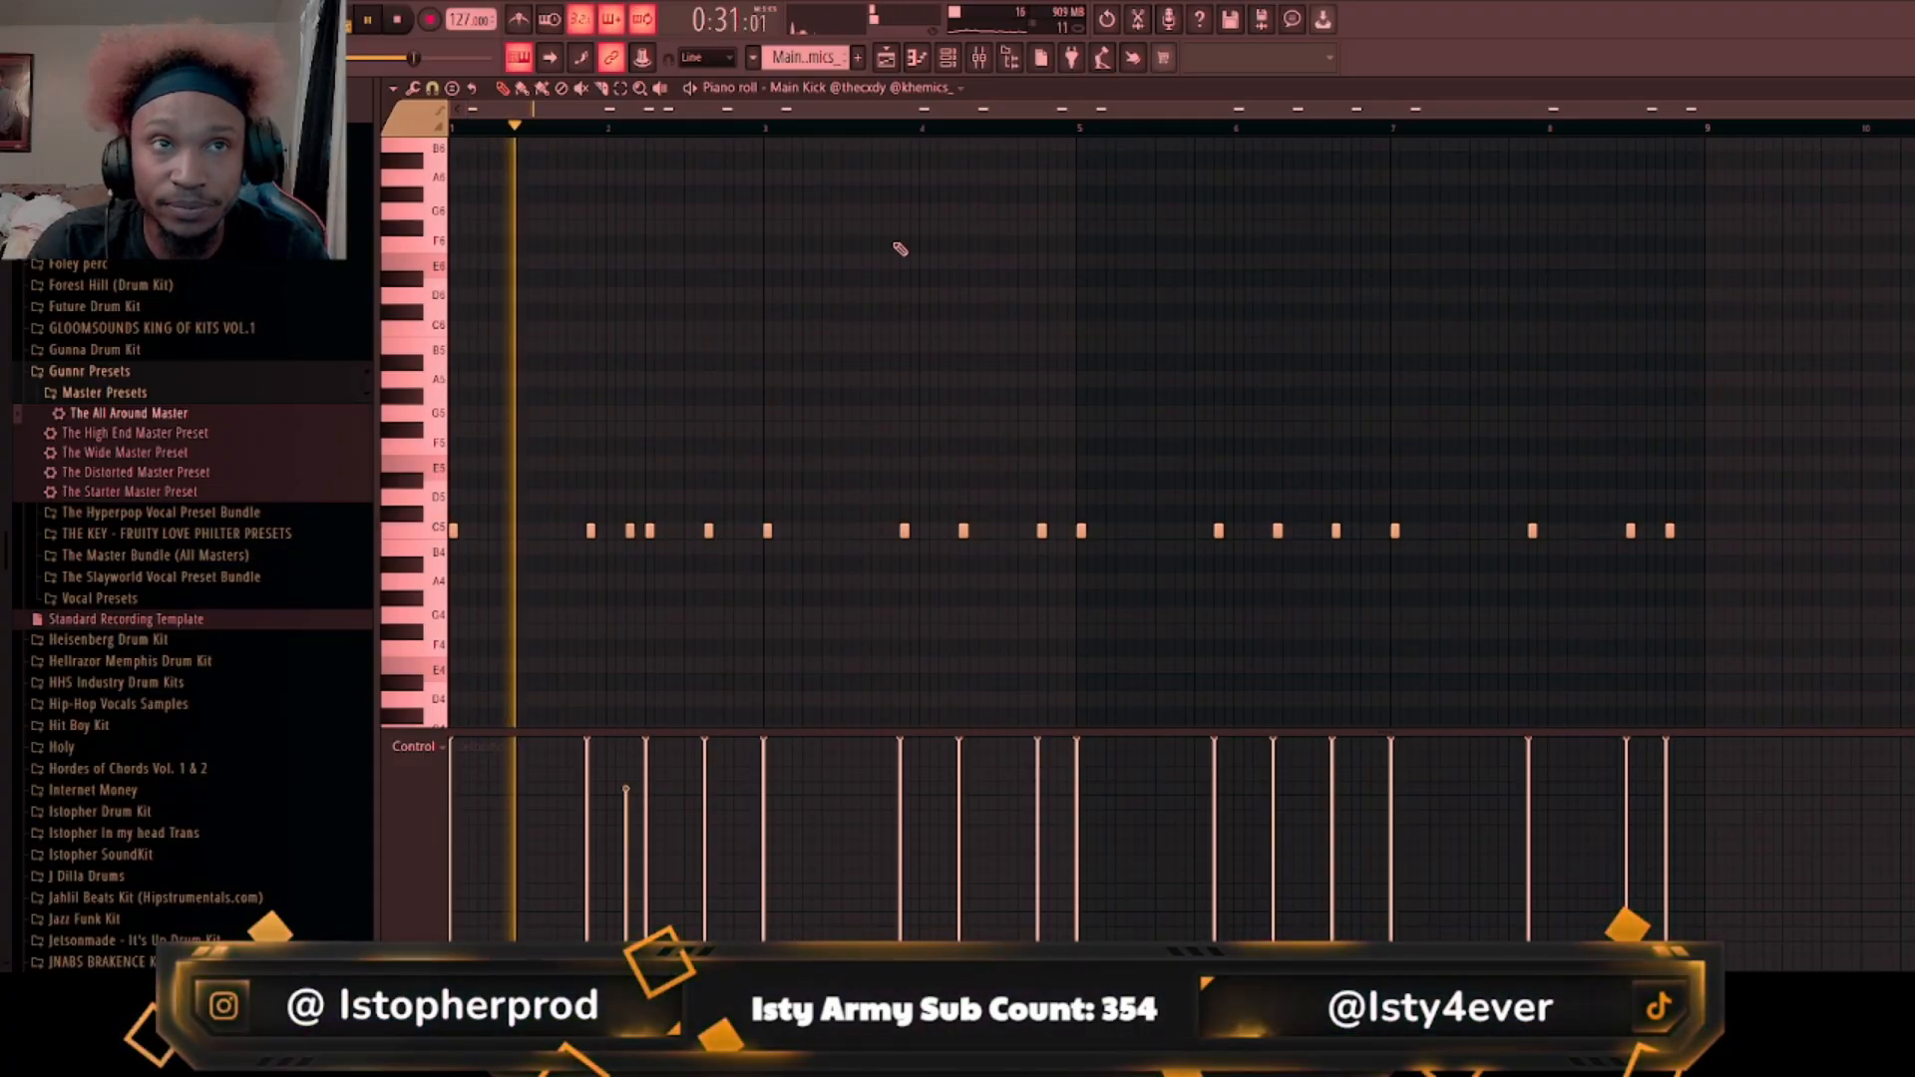
# Step: Select the Main Kick track in the mixer and load Fruity Parametric EQ 2 on it
pyautogui.click(949, 58)
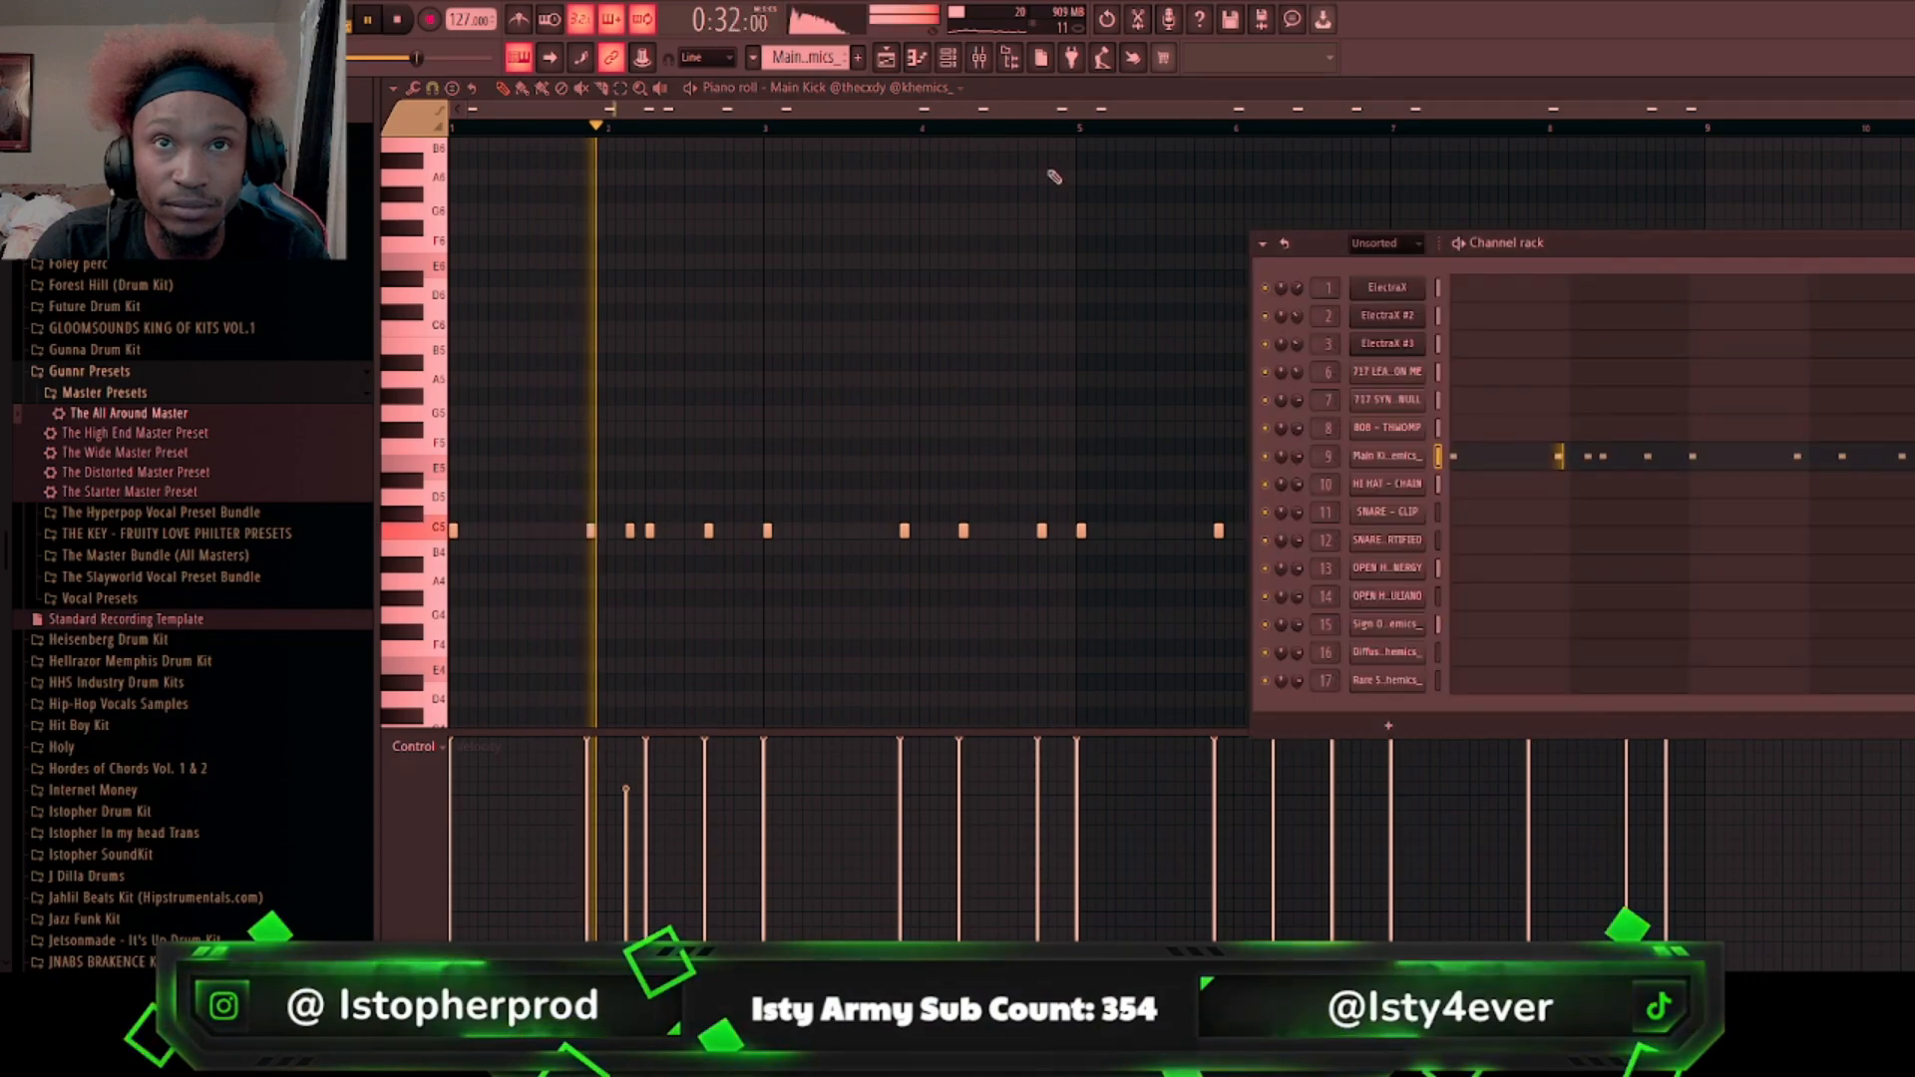
pyautogui.click(978, 58)
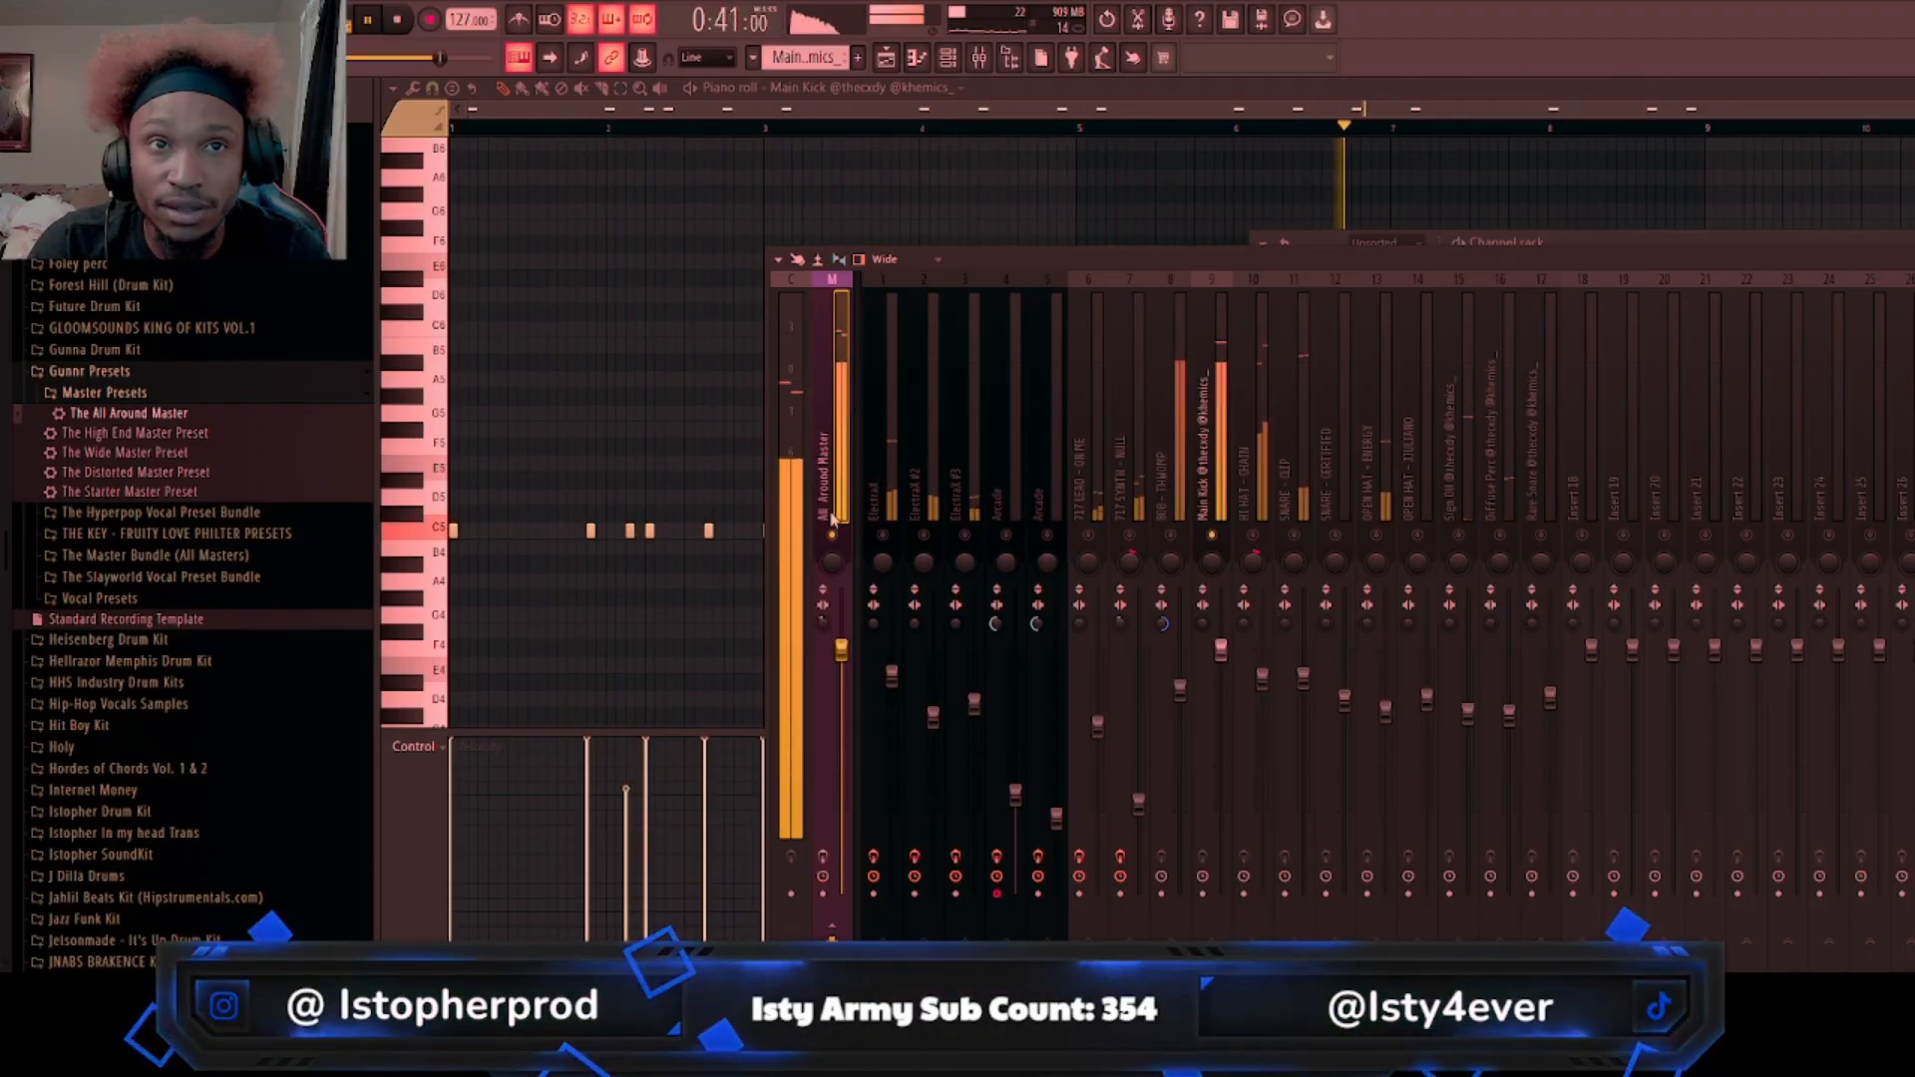
pyautogui.click(1219, 478)
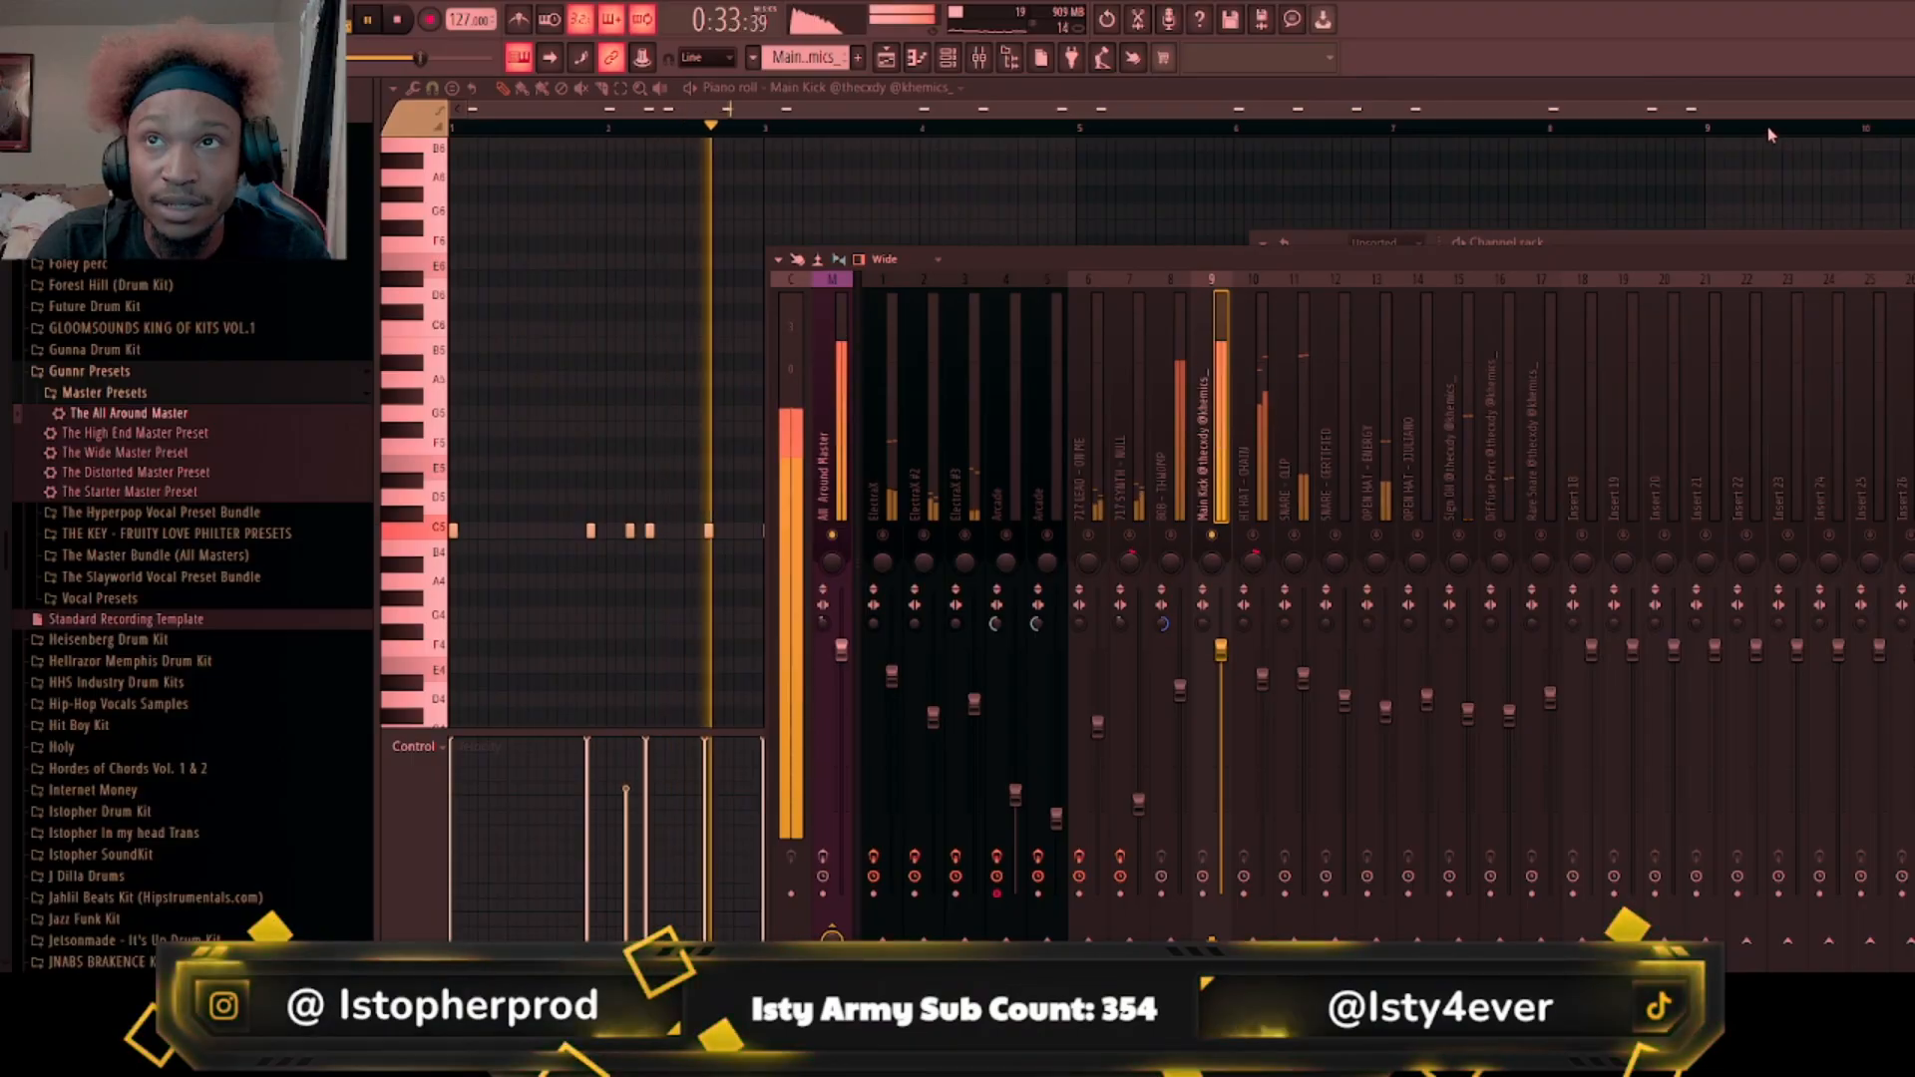
pyautogui.click(1701, 242)
pyautogui.moveTo(748, 223); pyautogui.dragTo(1175, 241)
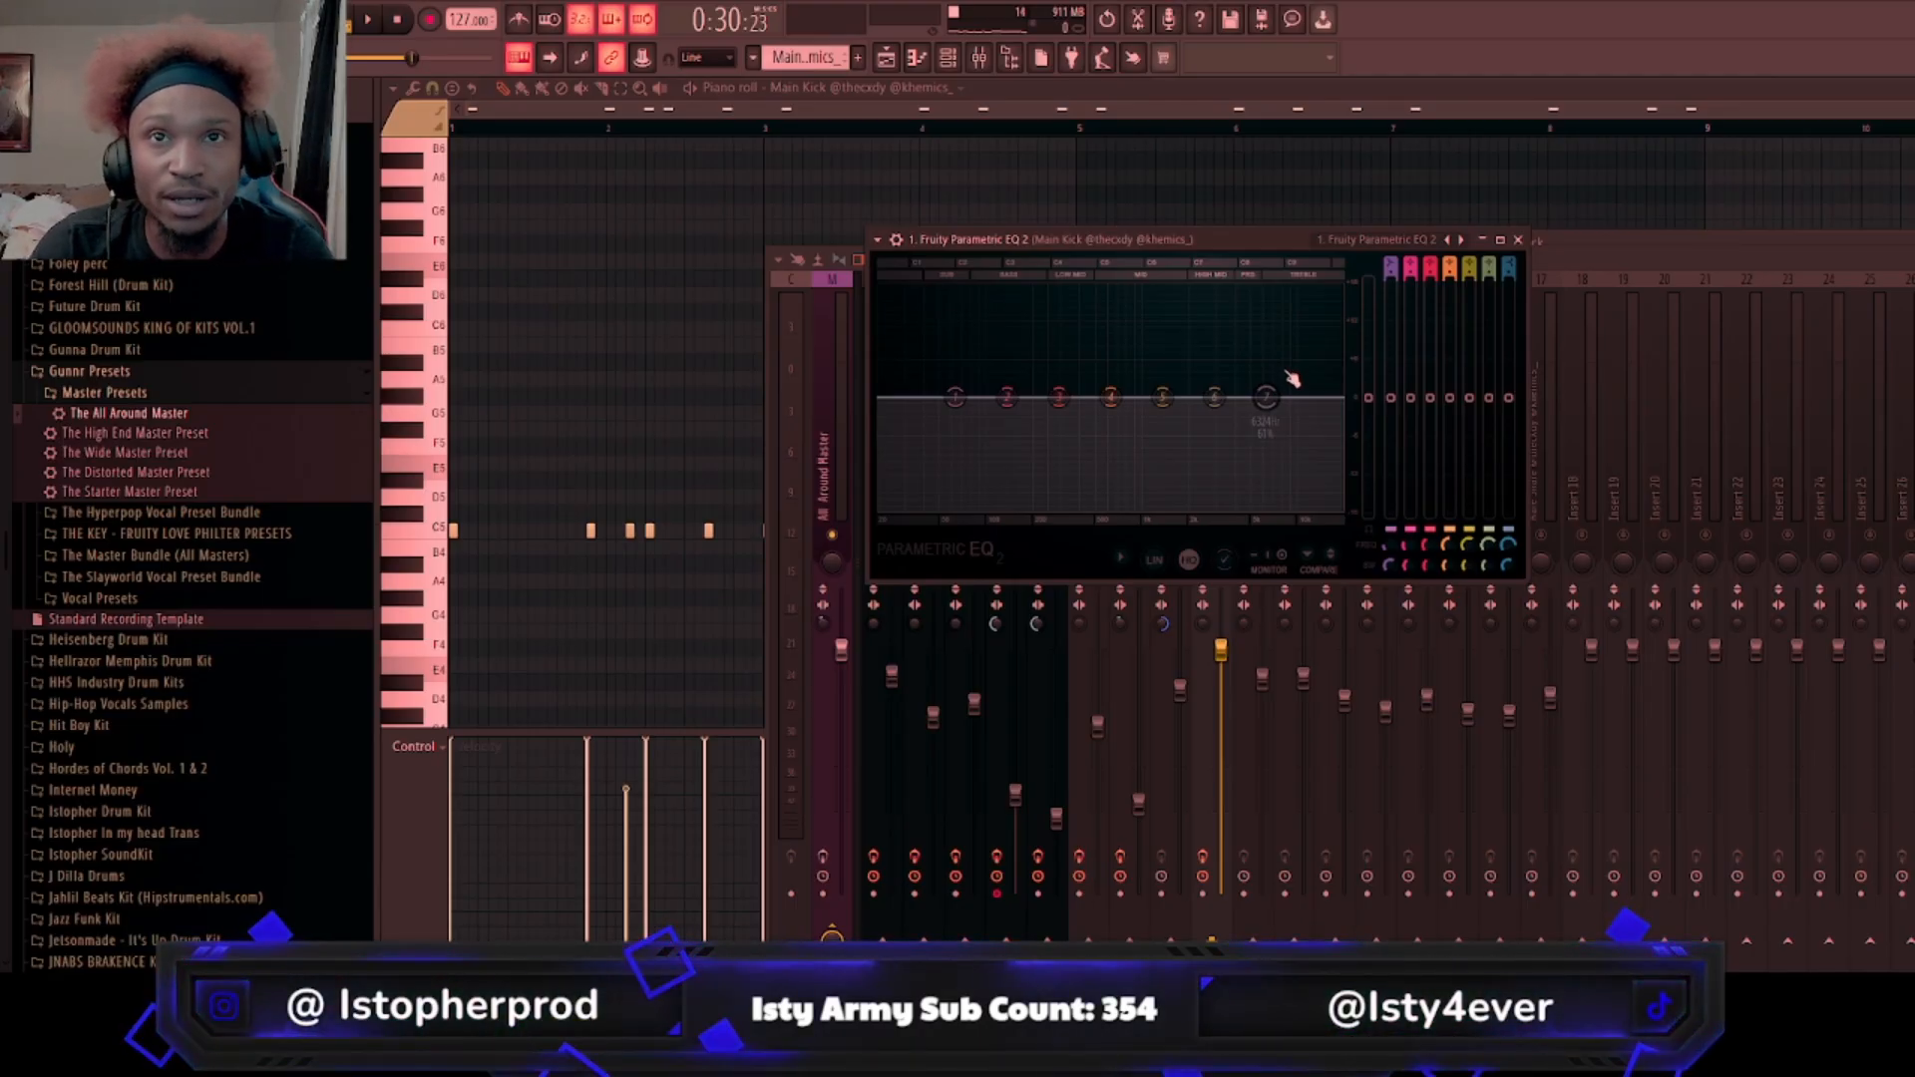
# Step: Try a strong high cut on the Main Kick with EQ band 7, sweeping it down to the low frequencies during playback
pyautogui.press('space')
pyautogui.moveTo(1272, 421)
pyautogui.mouseDown()
pyautogui.moveTo(1249, 286)
pyautogui.moveTo(1277, 451)
pyautogui.mouseUp()
pyautogui.press('space')
pyautogui.press('space')
pyautogui.press('space')
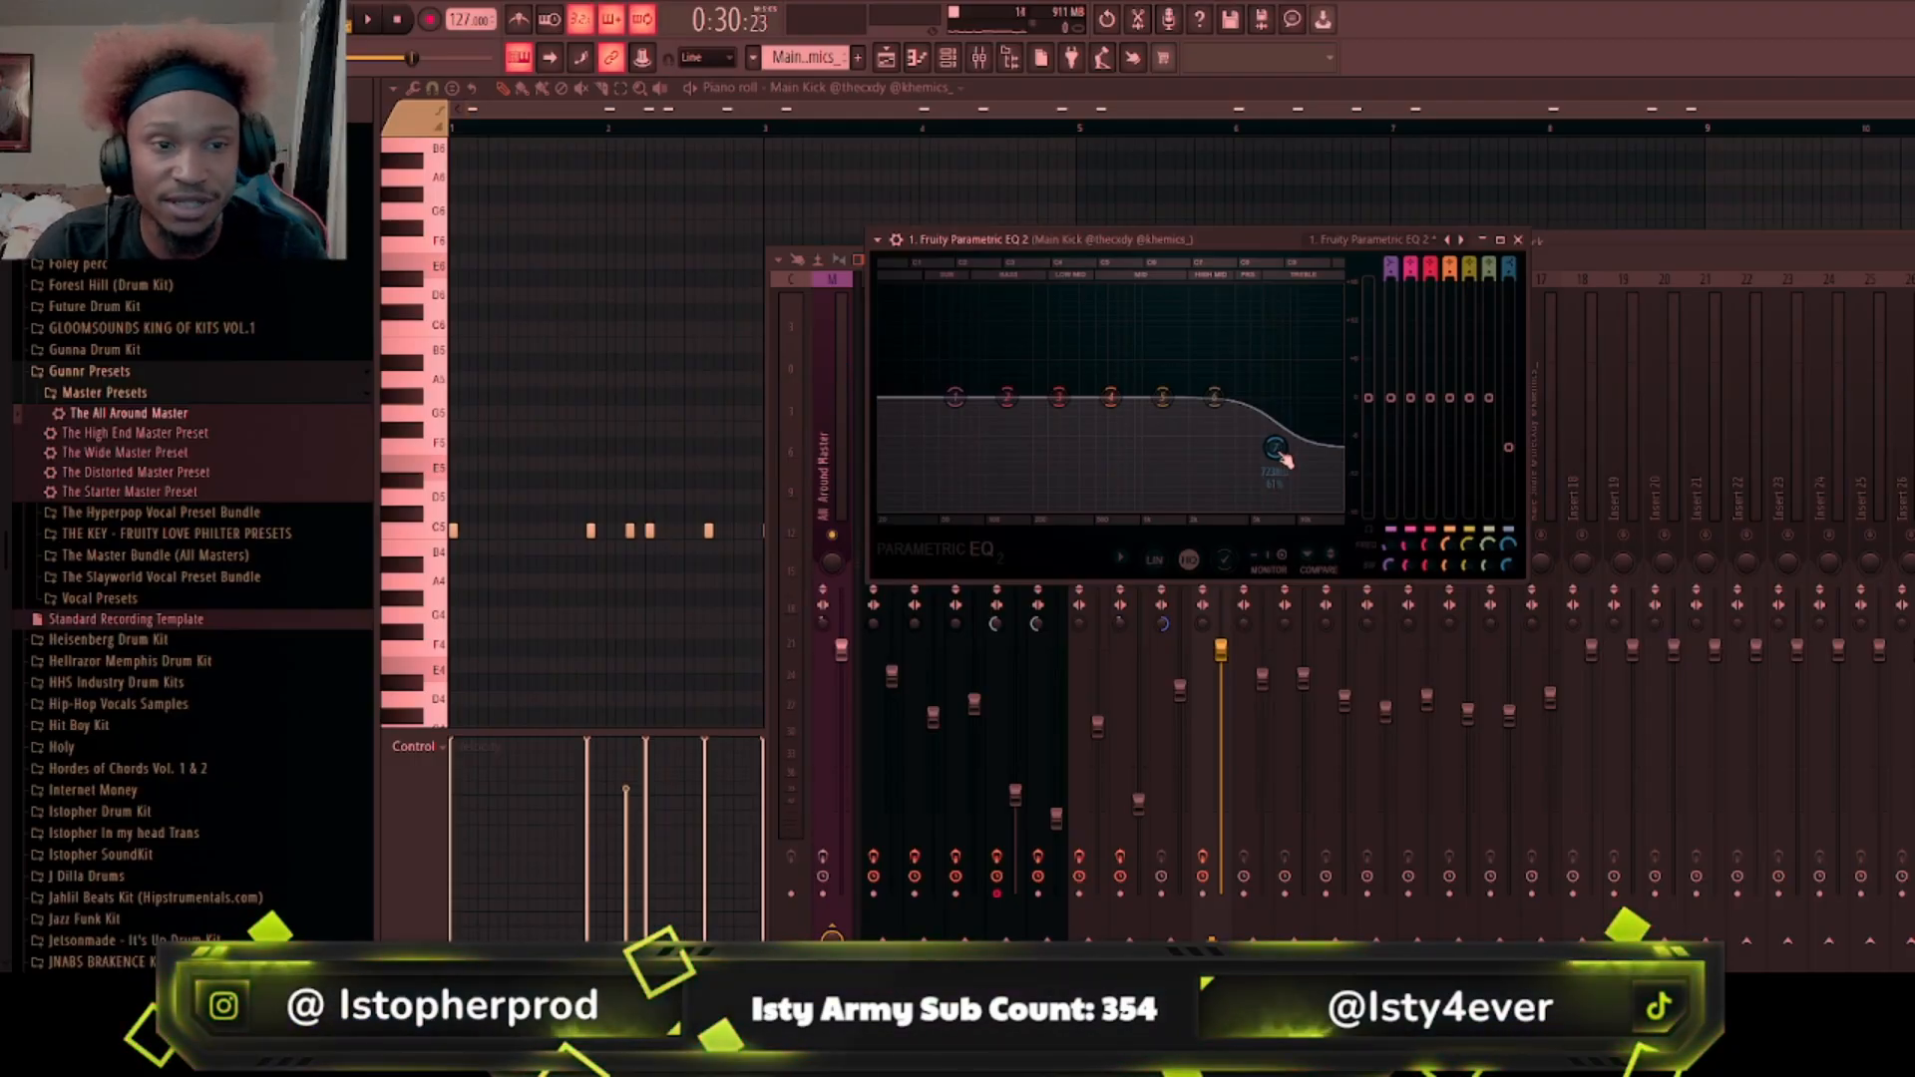
pyautogui.press('space')
pyautogui.moveTo(1278, 451); pyautogui.dragTo(1060, 506)
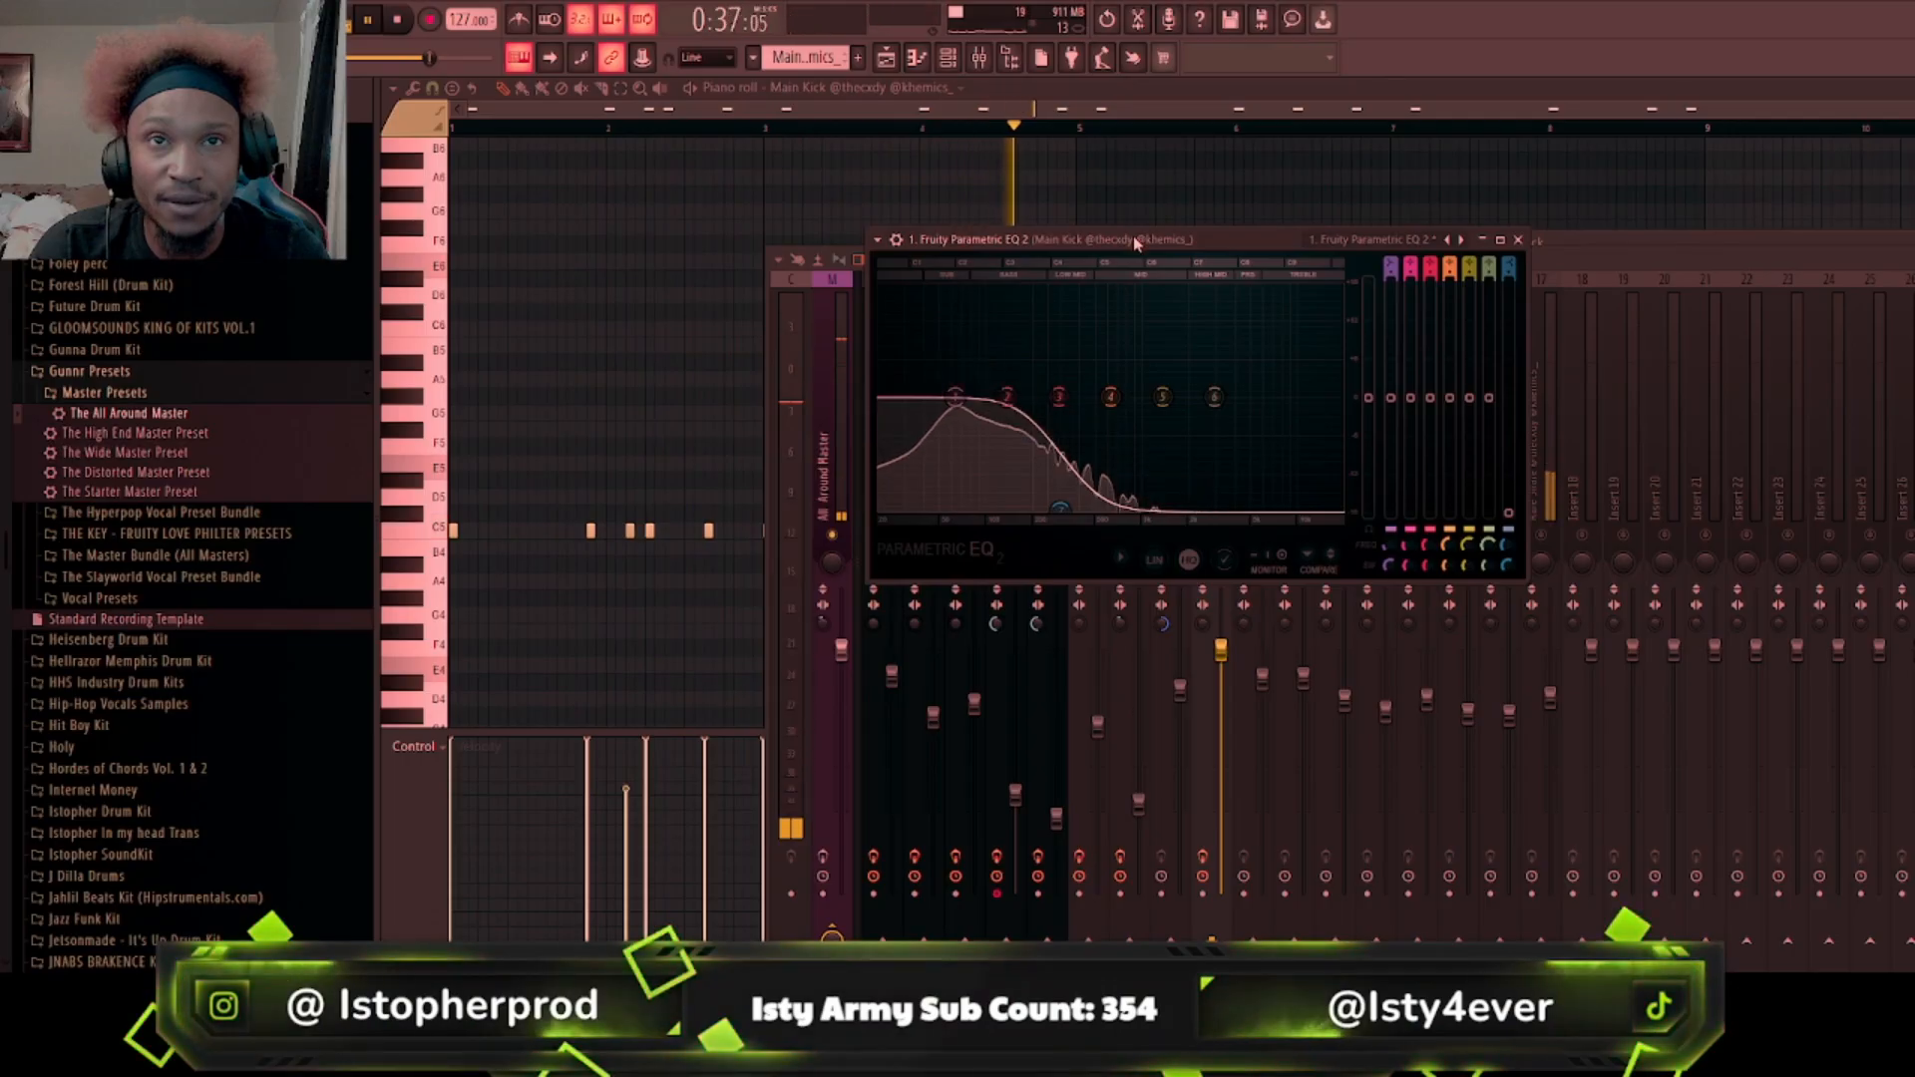
pyautogui.press('space')
# Step: Unsolo the Main Kick mixer track and play the kick together with the full mix
pyautogui.click(1659, 259)
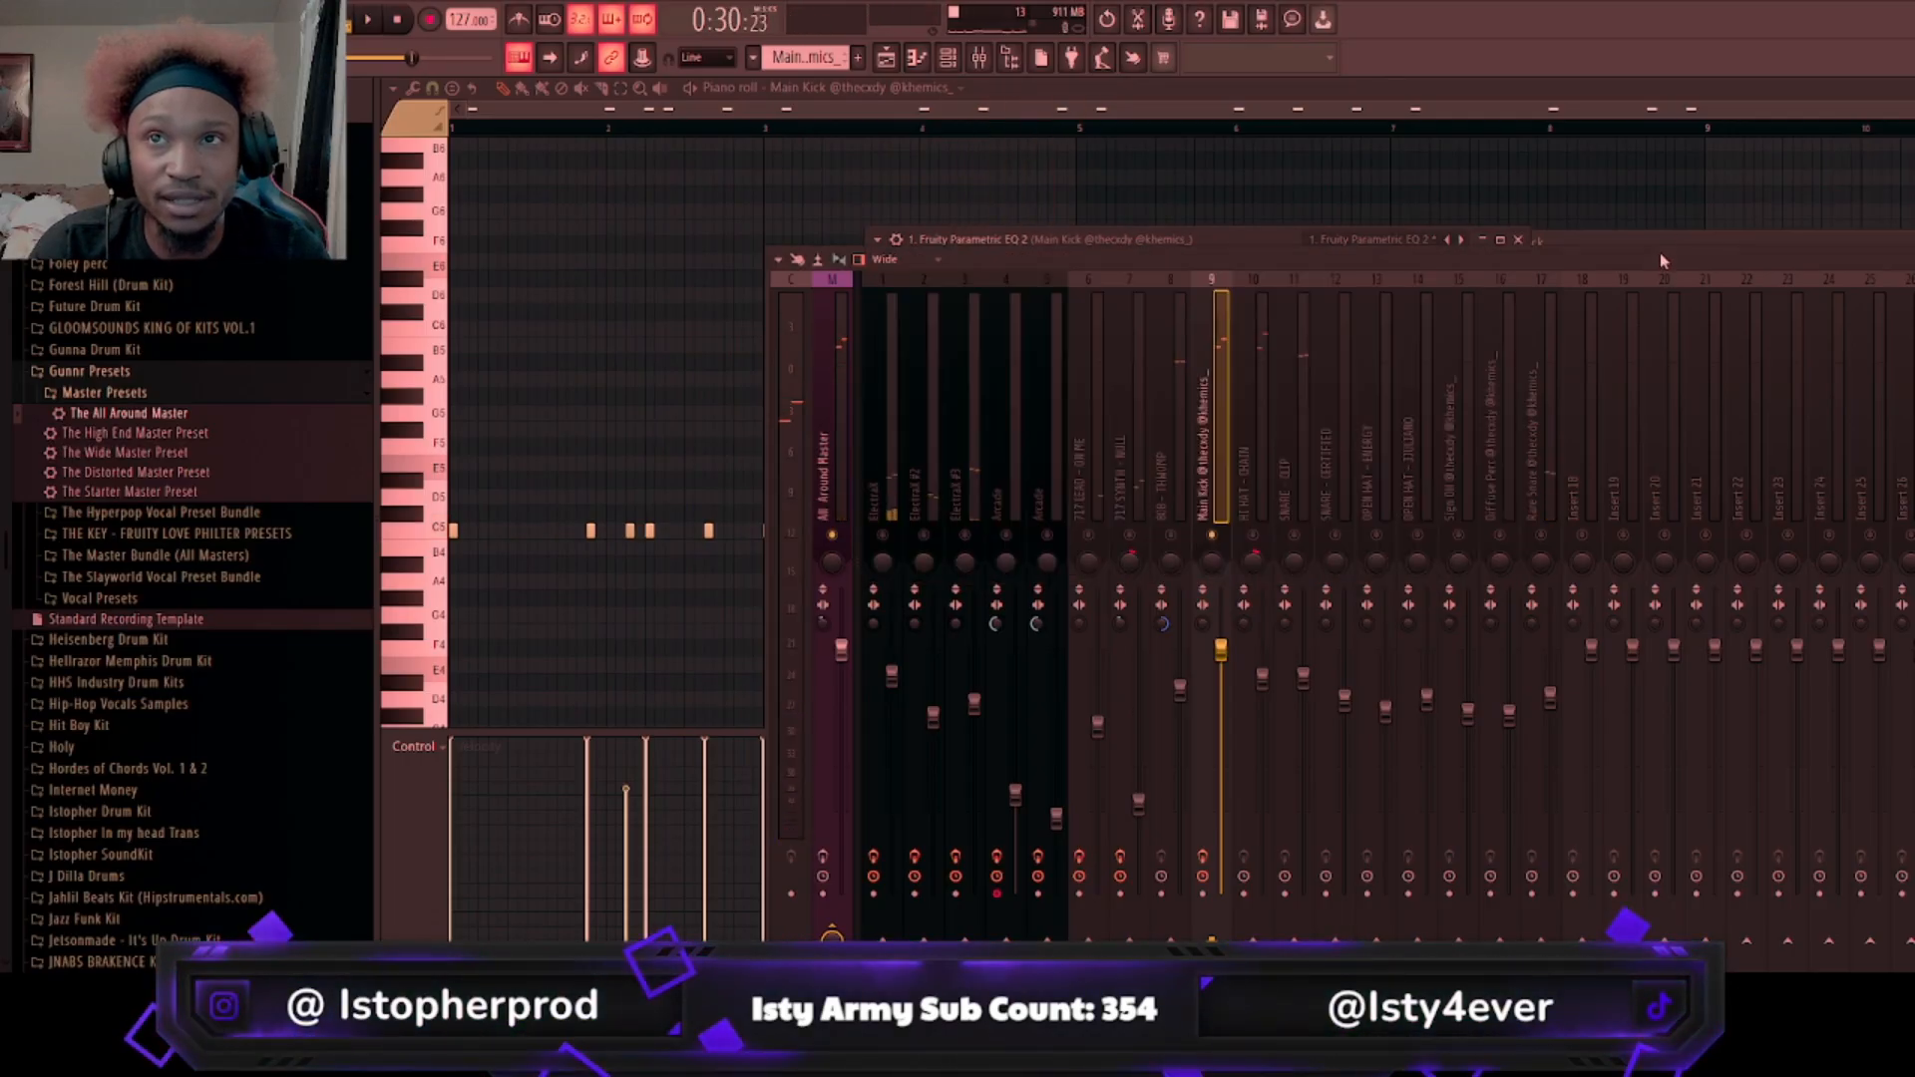
pyautogui.rightClick(1214, 537)
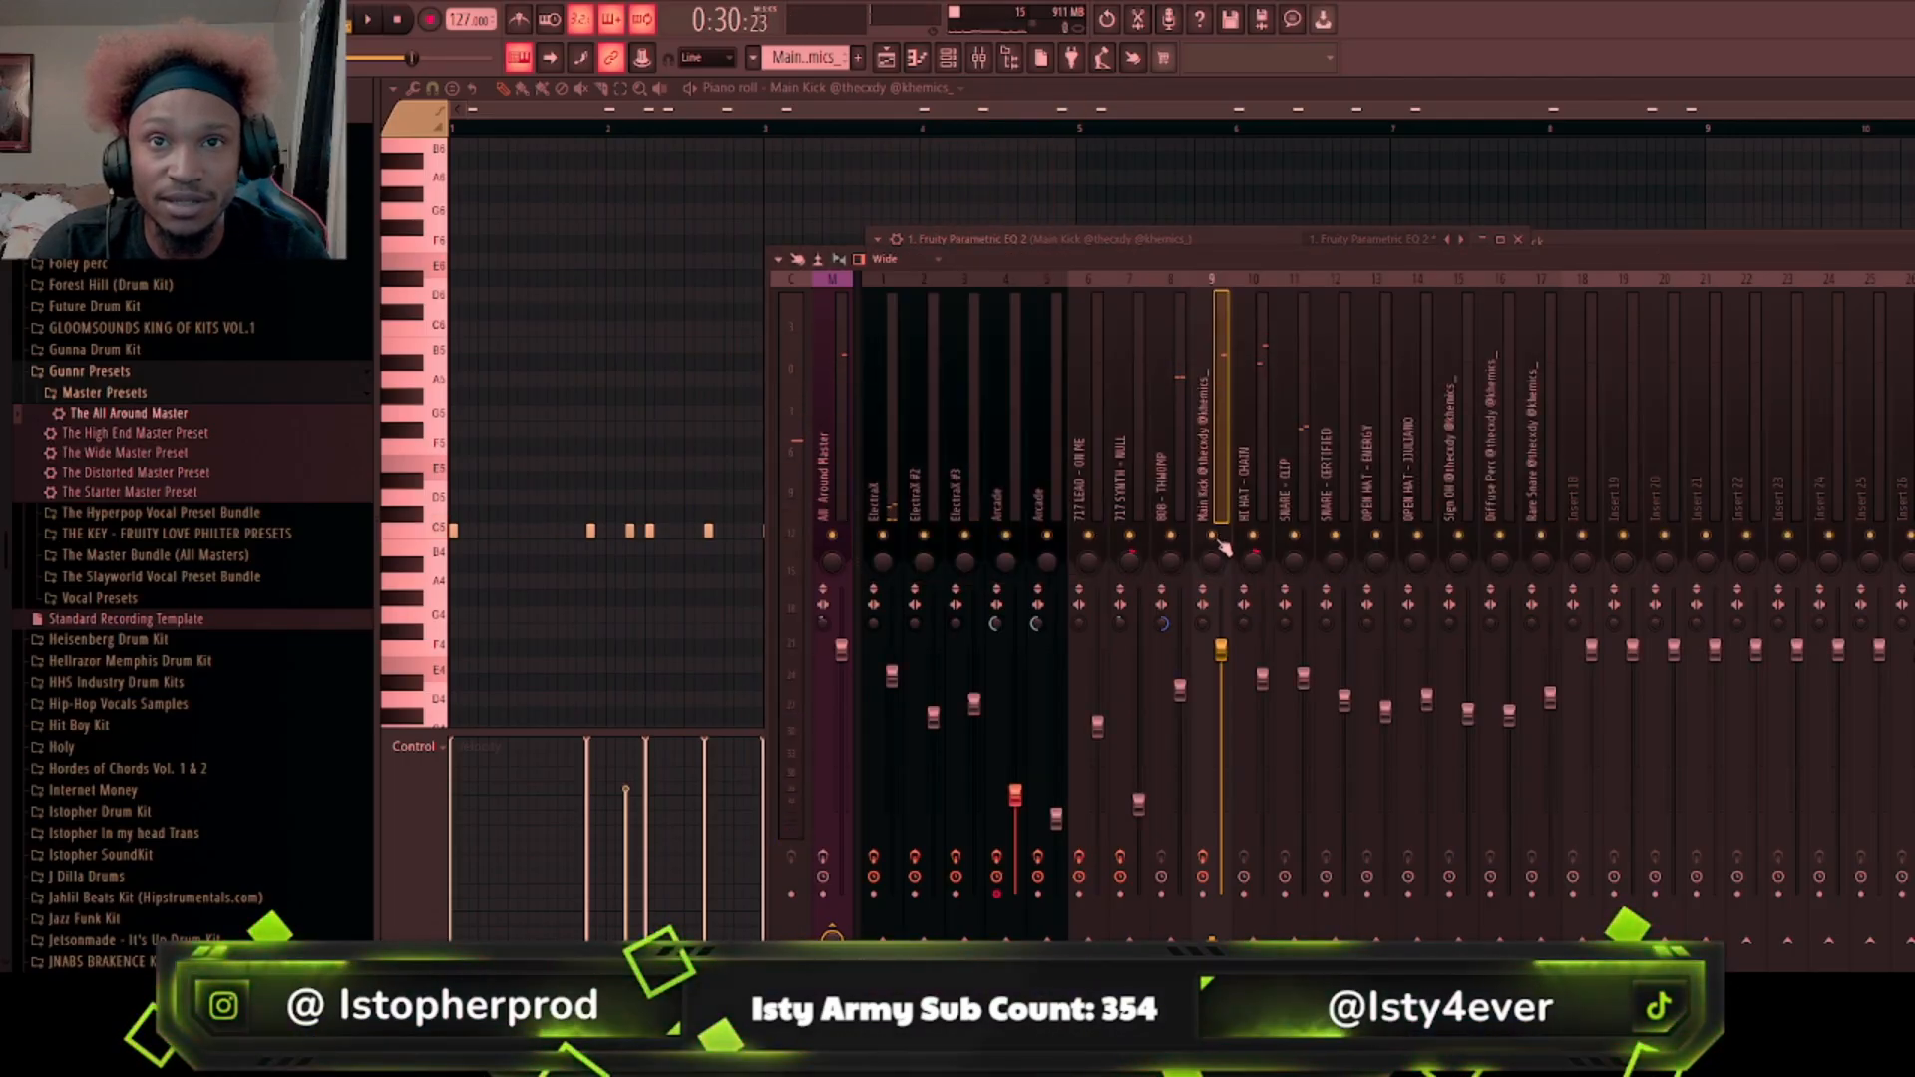
pyautogui.press('space')
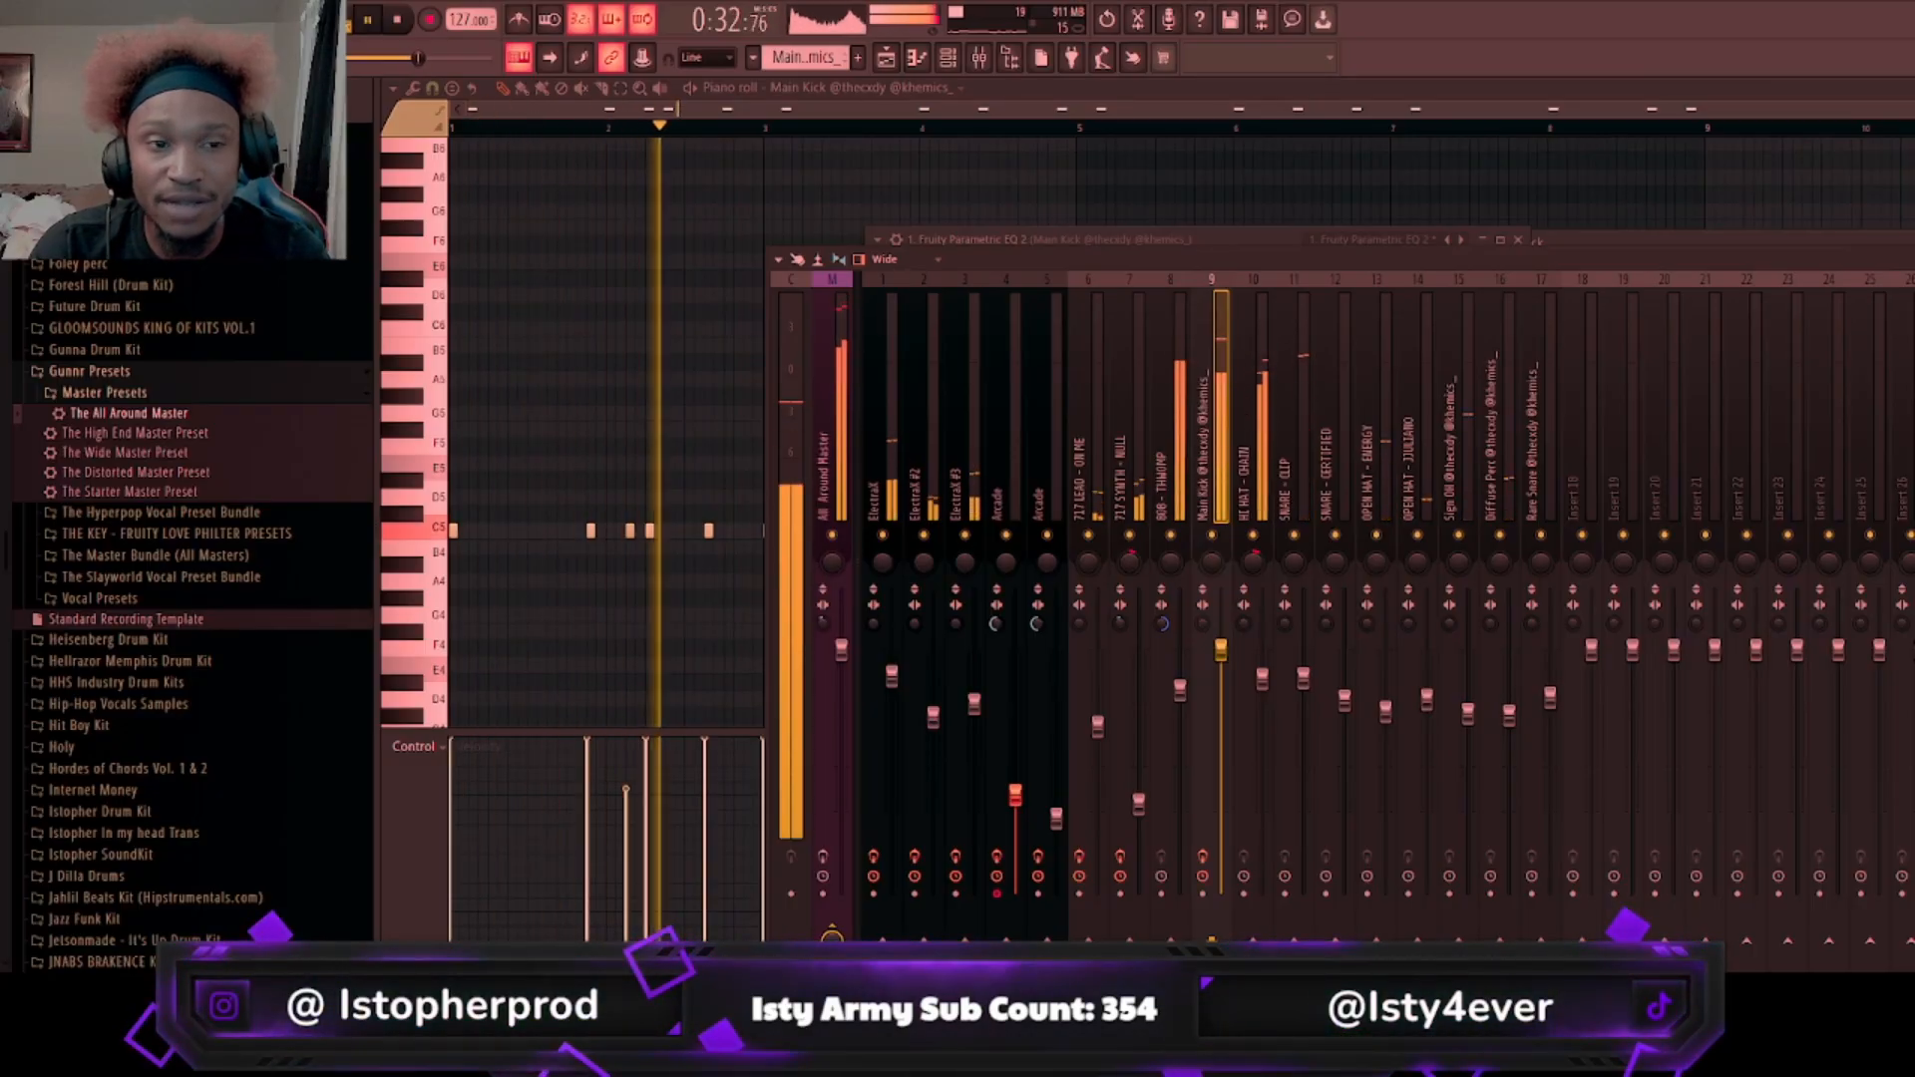
pyautogui.press('space')
# Step: Reshape EQ band 7 on the Main Kick into a steeper cut of only the high frequencies, auditioning it in the mix
pyautogui.click(1911, 327)
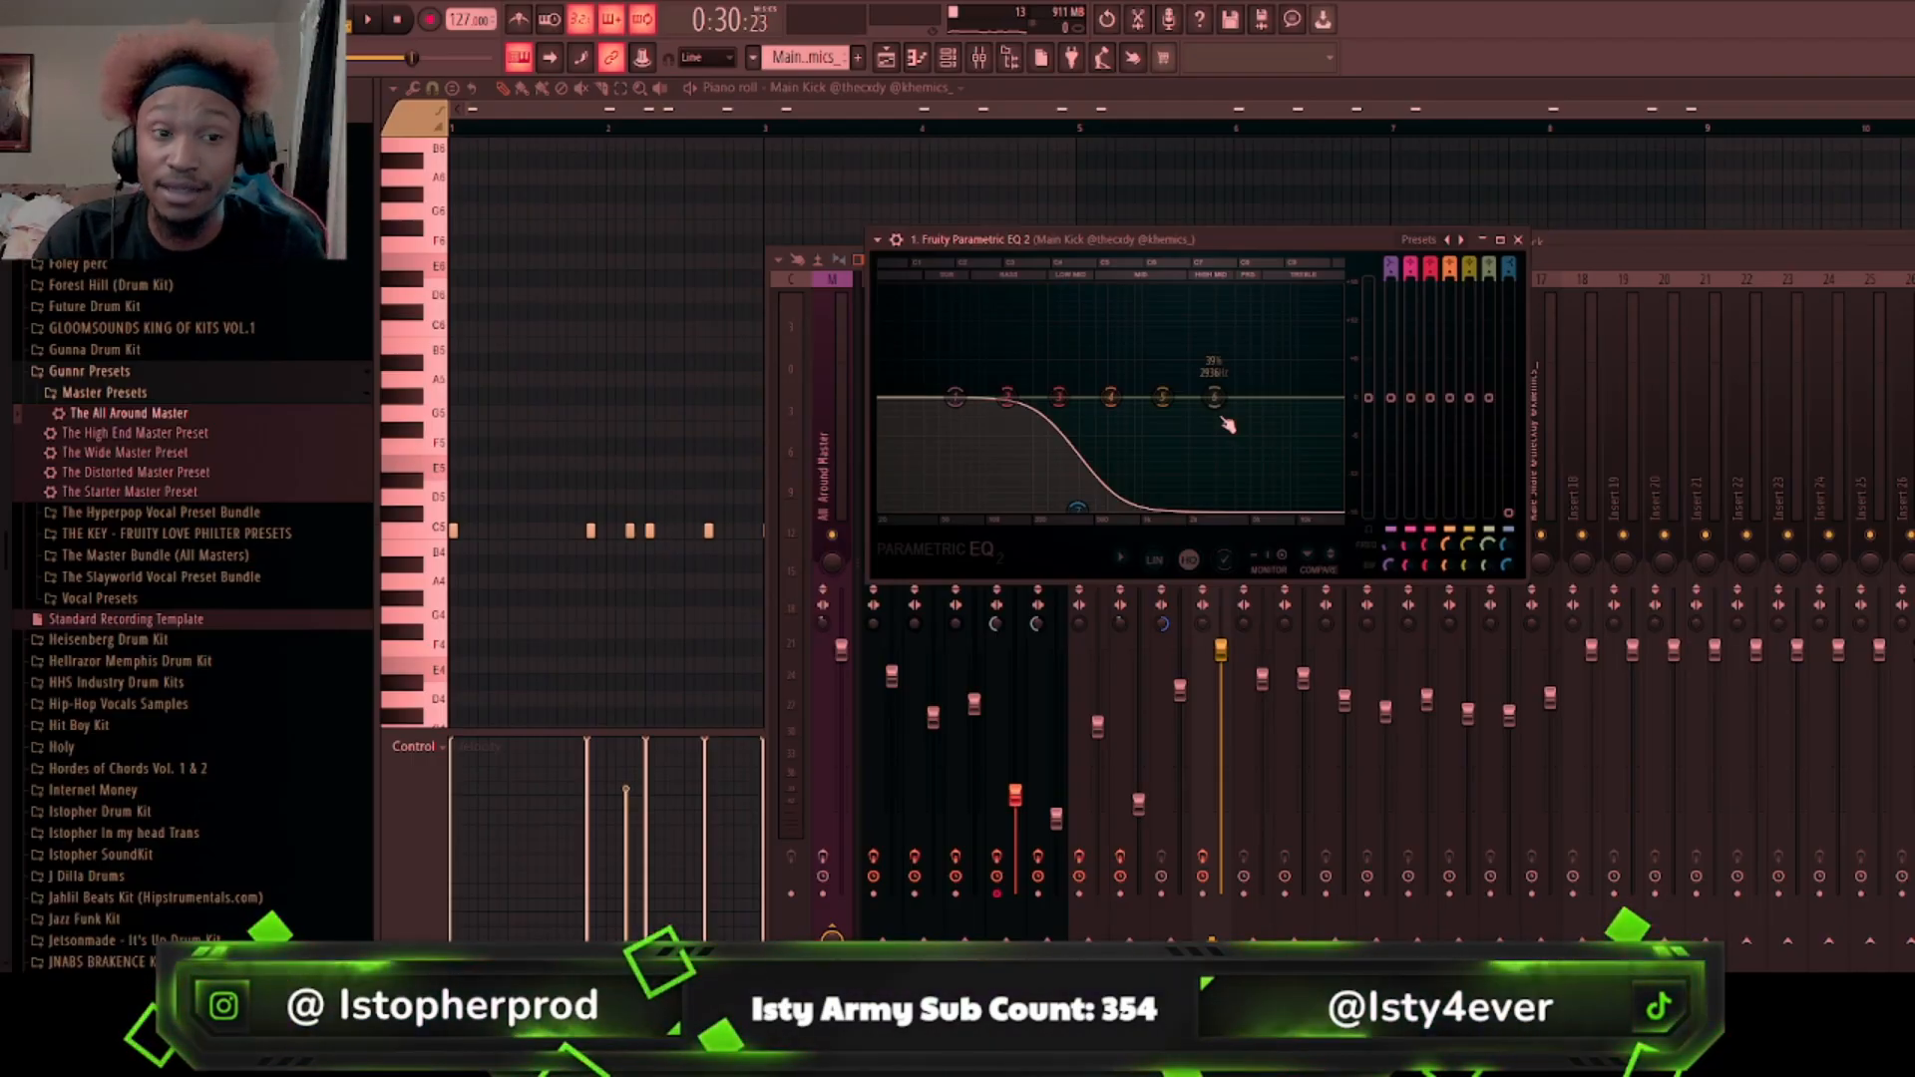
pyautogui.moveTo(1077, 508); pyautogui.dragTo(1296, 437)
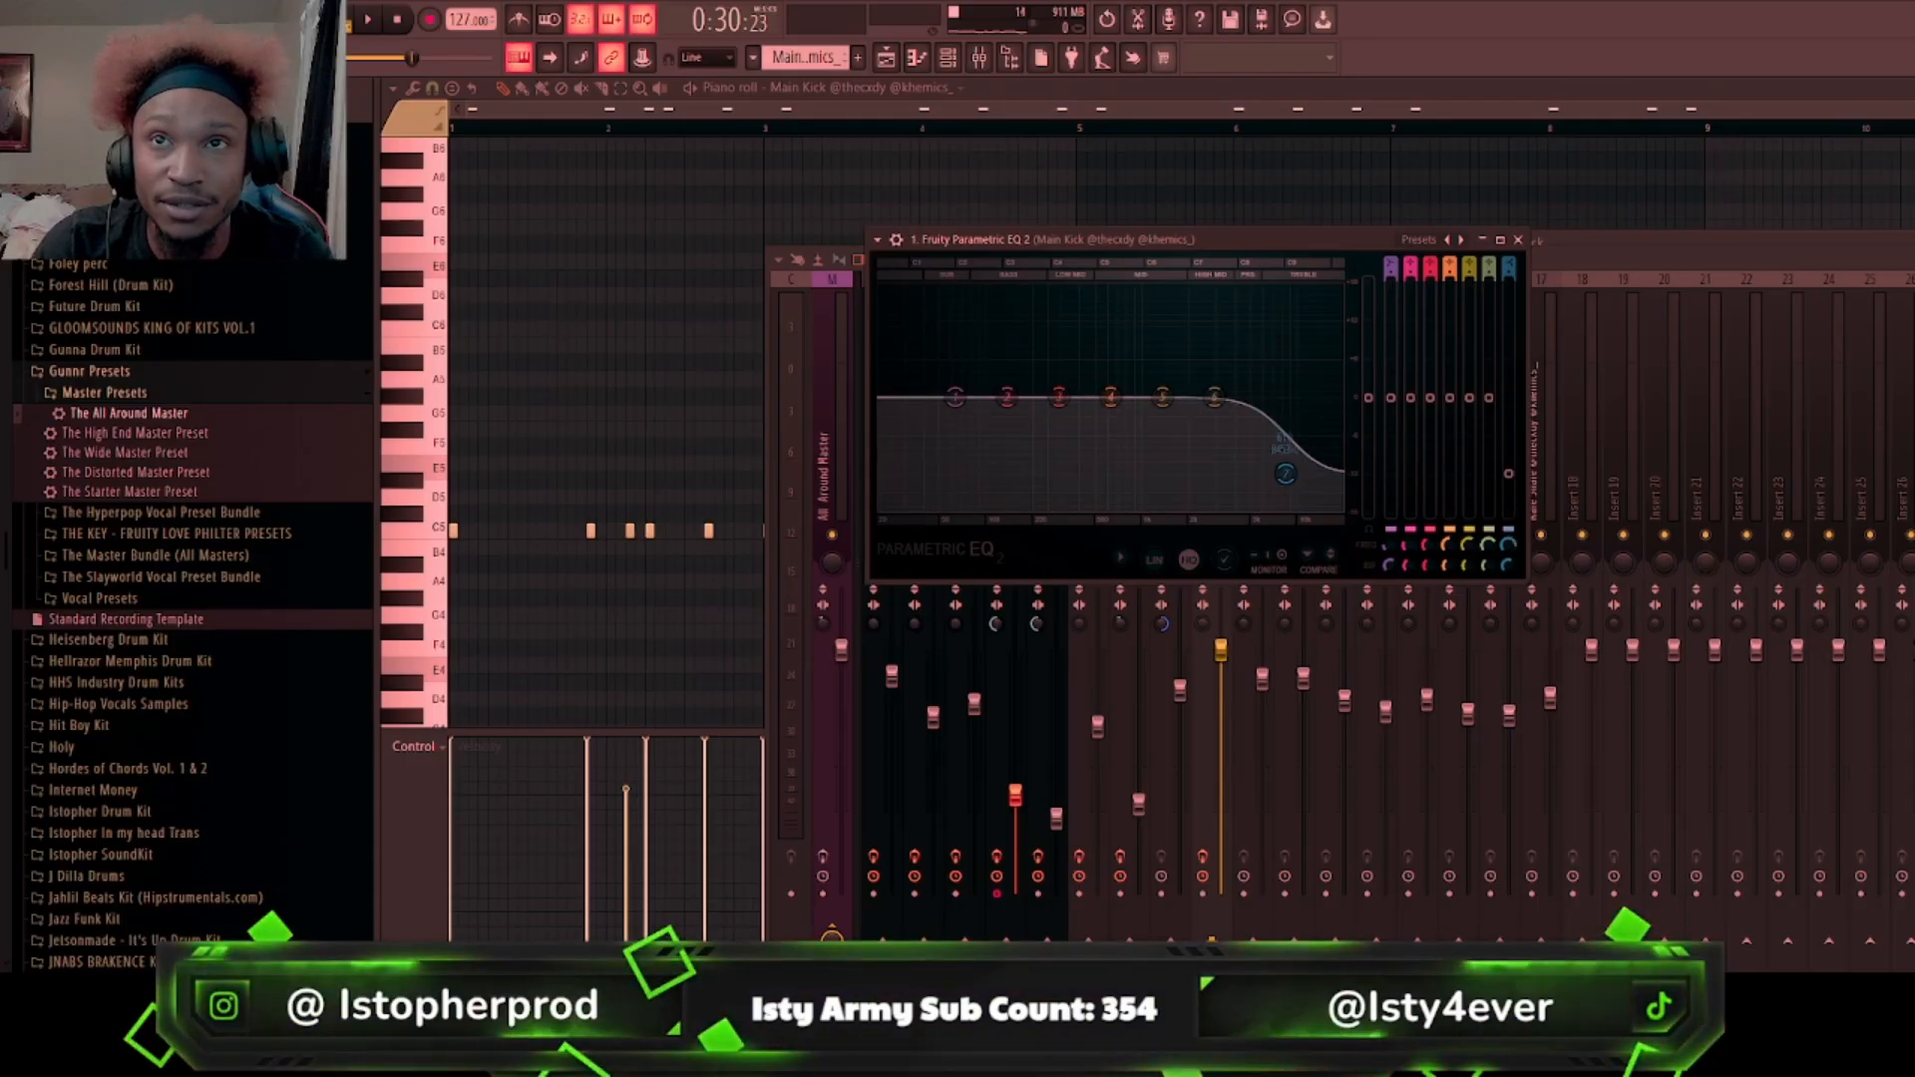
pyautogui.scroll(-5, 1286, 473)
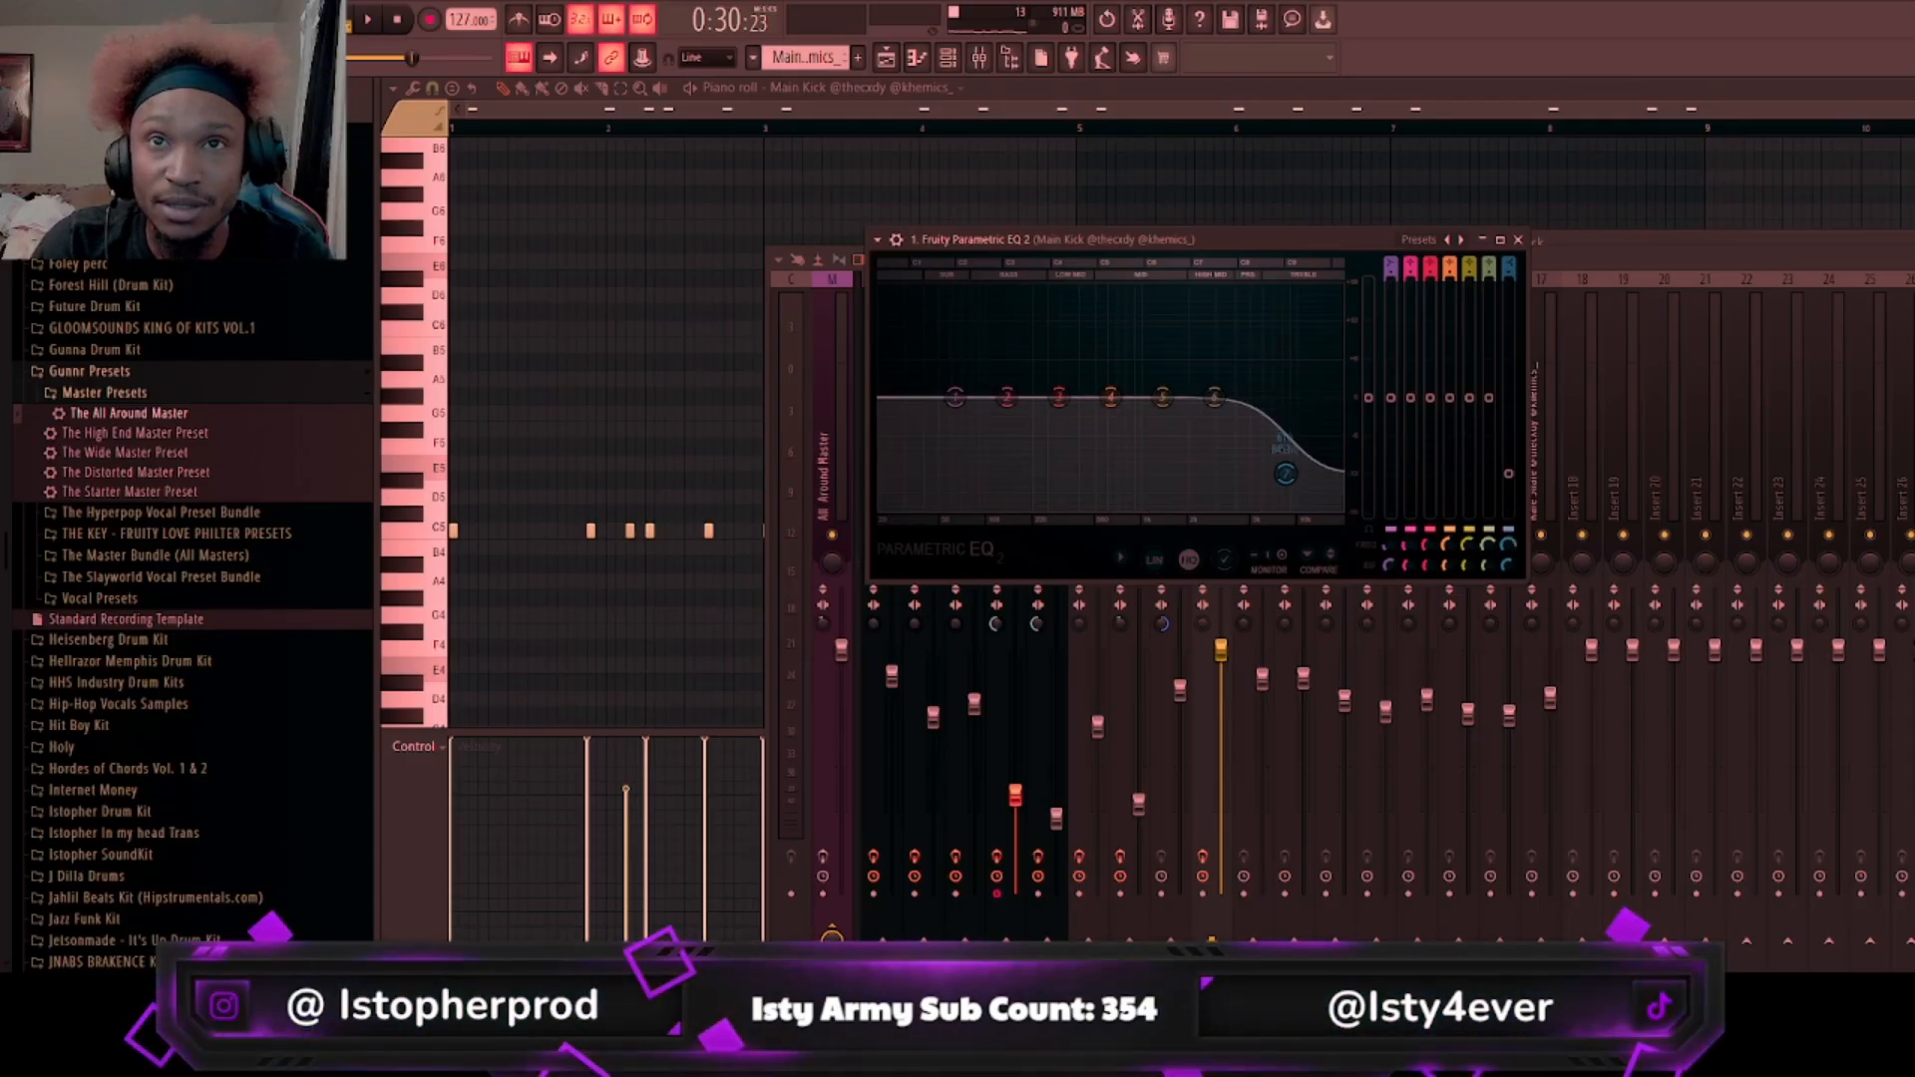
pyautogui.press('space')
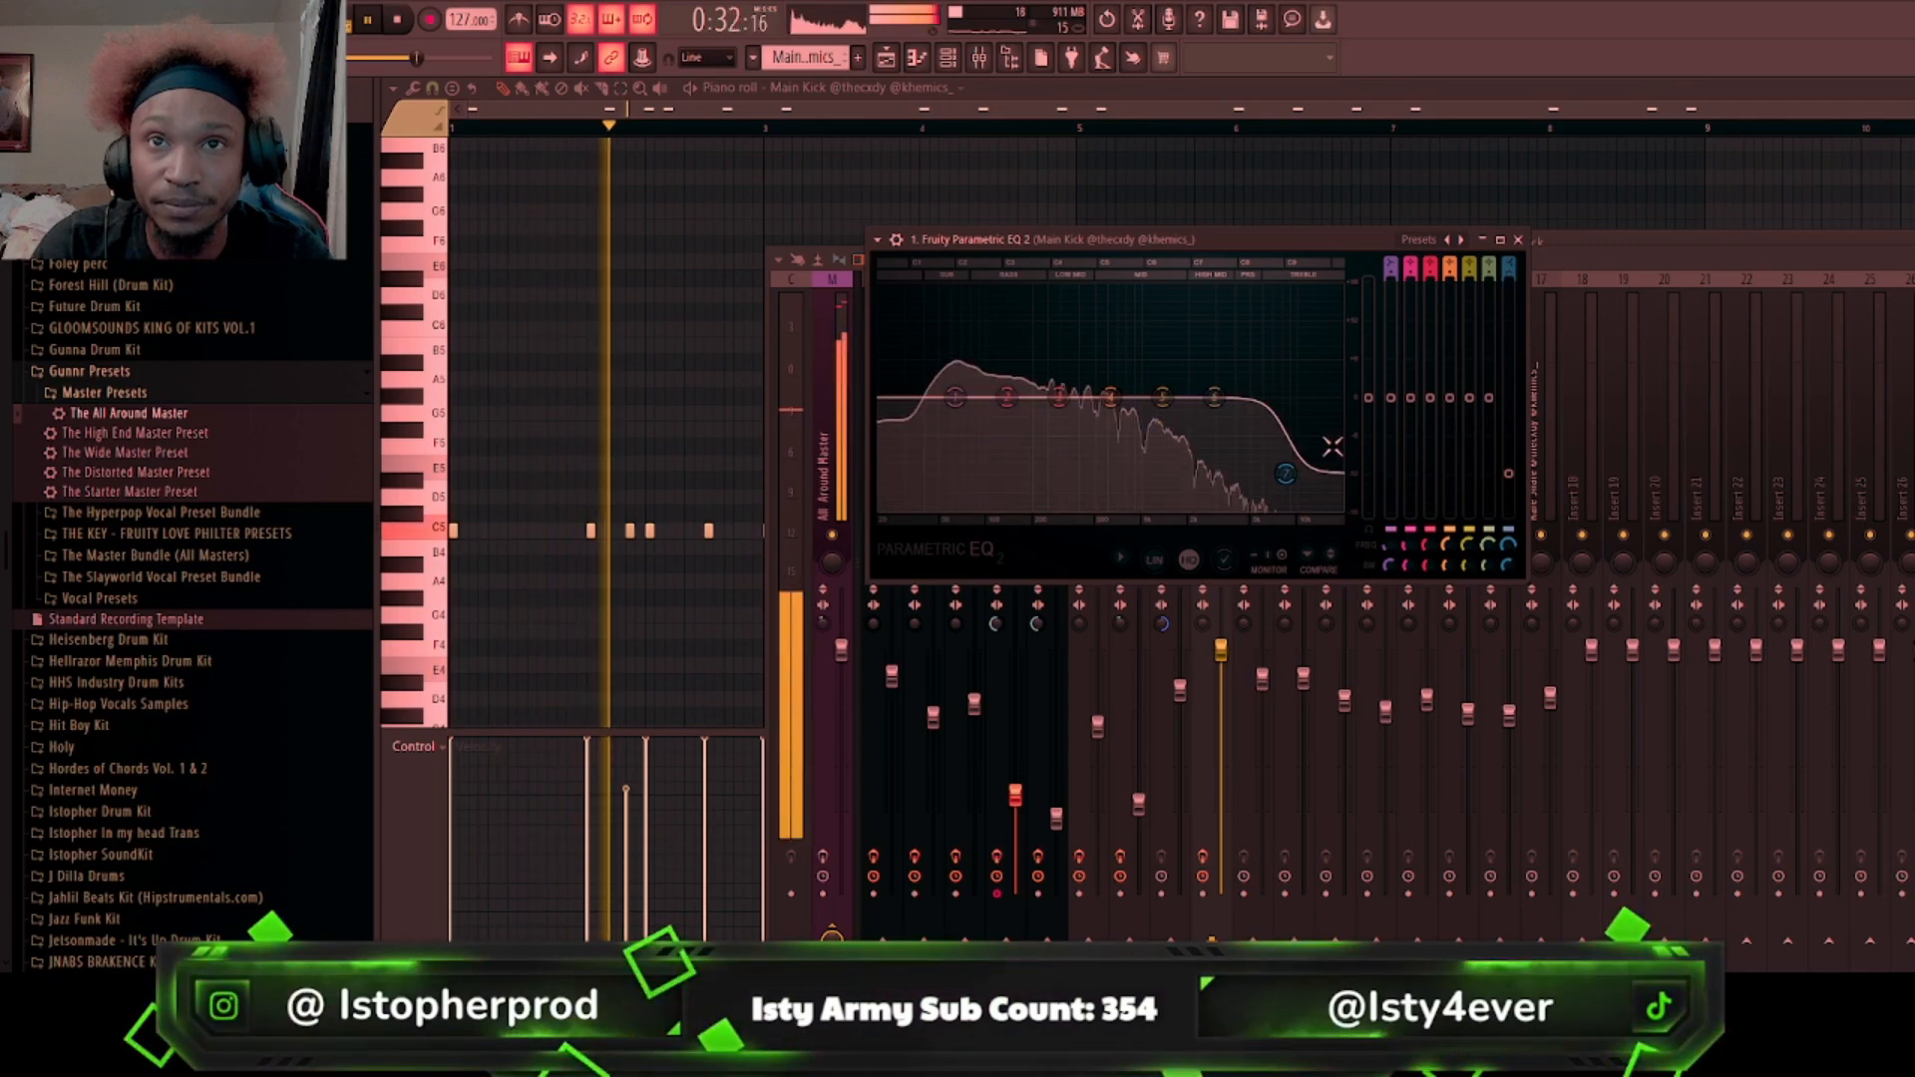
pyautogui.moveTo(1286, 474); pyautogui.dragTo(1246, 478)
pyautogui.press('space')
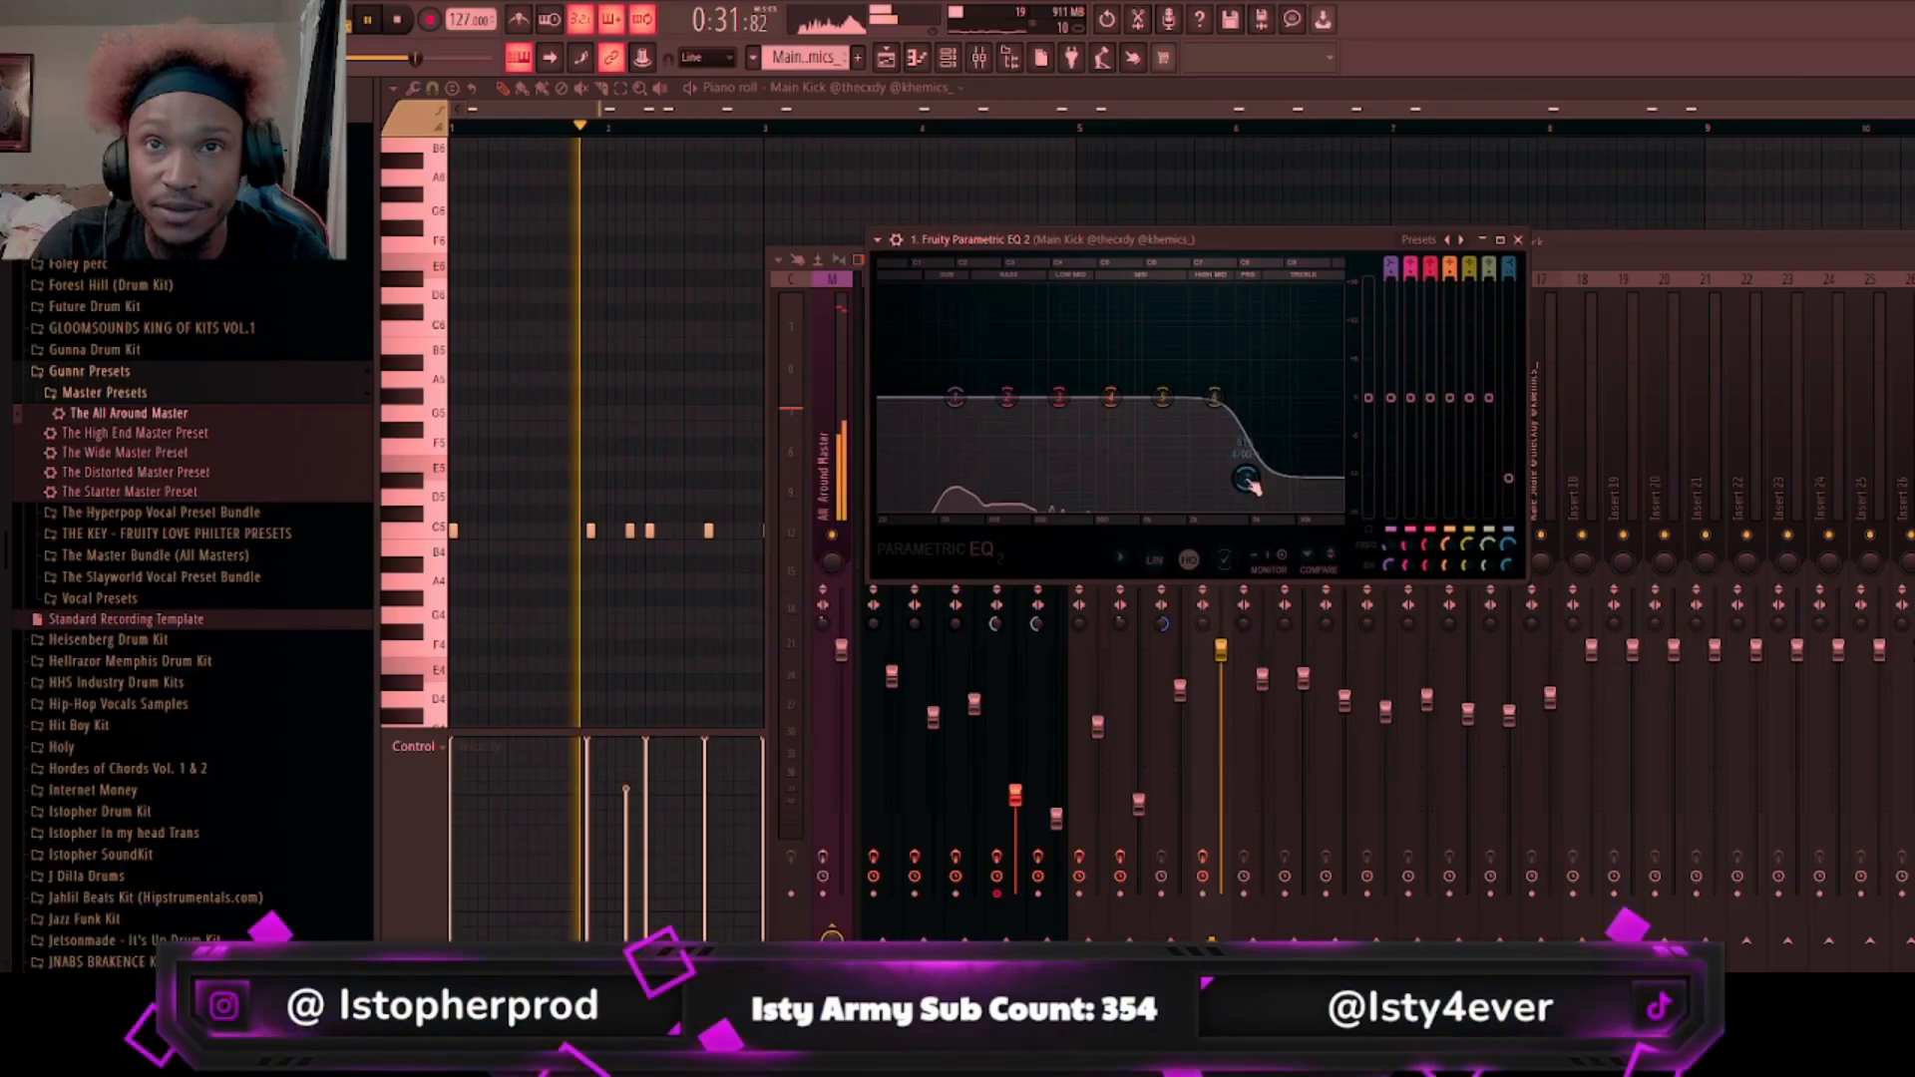
pyautogui.press('space')
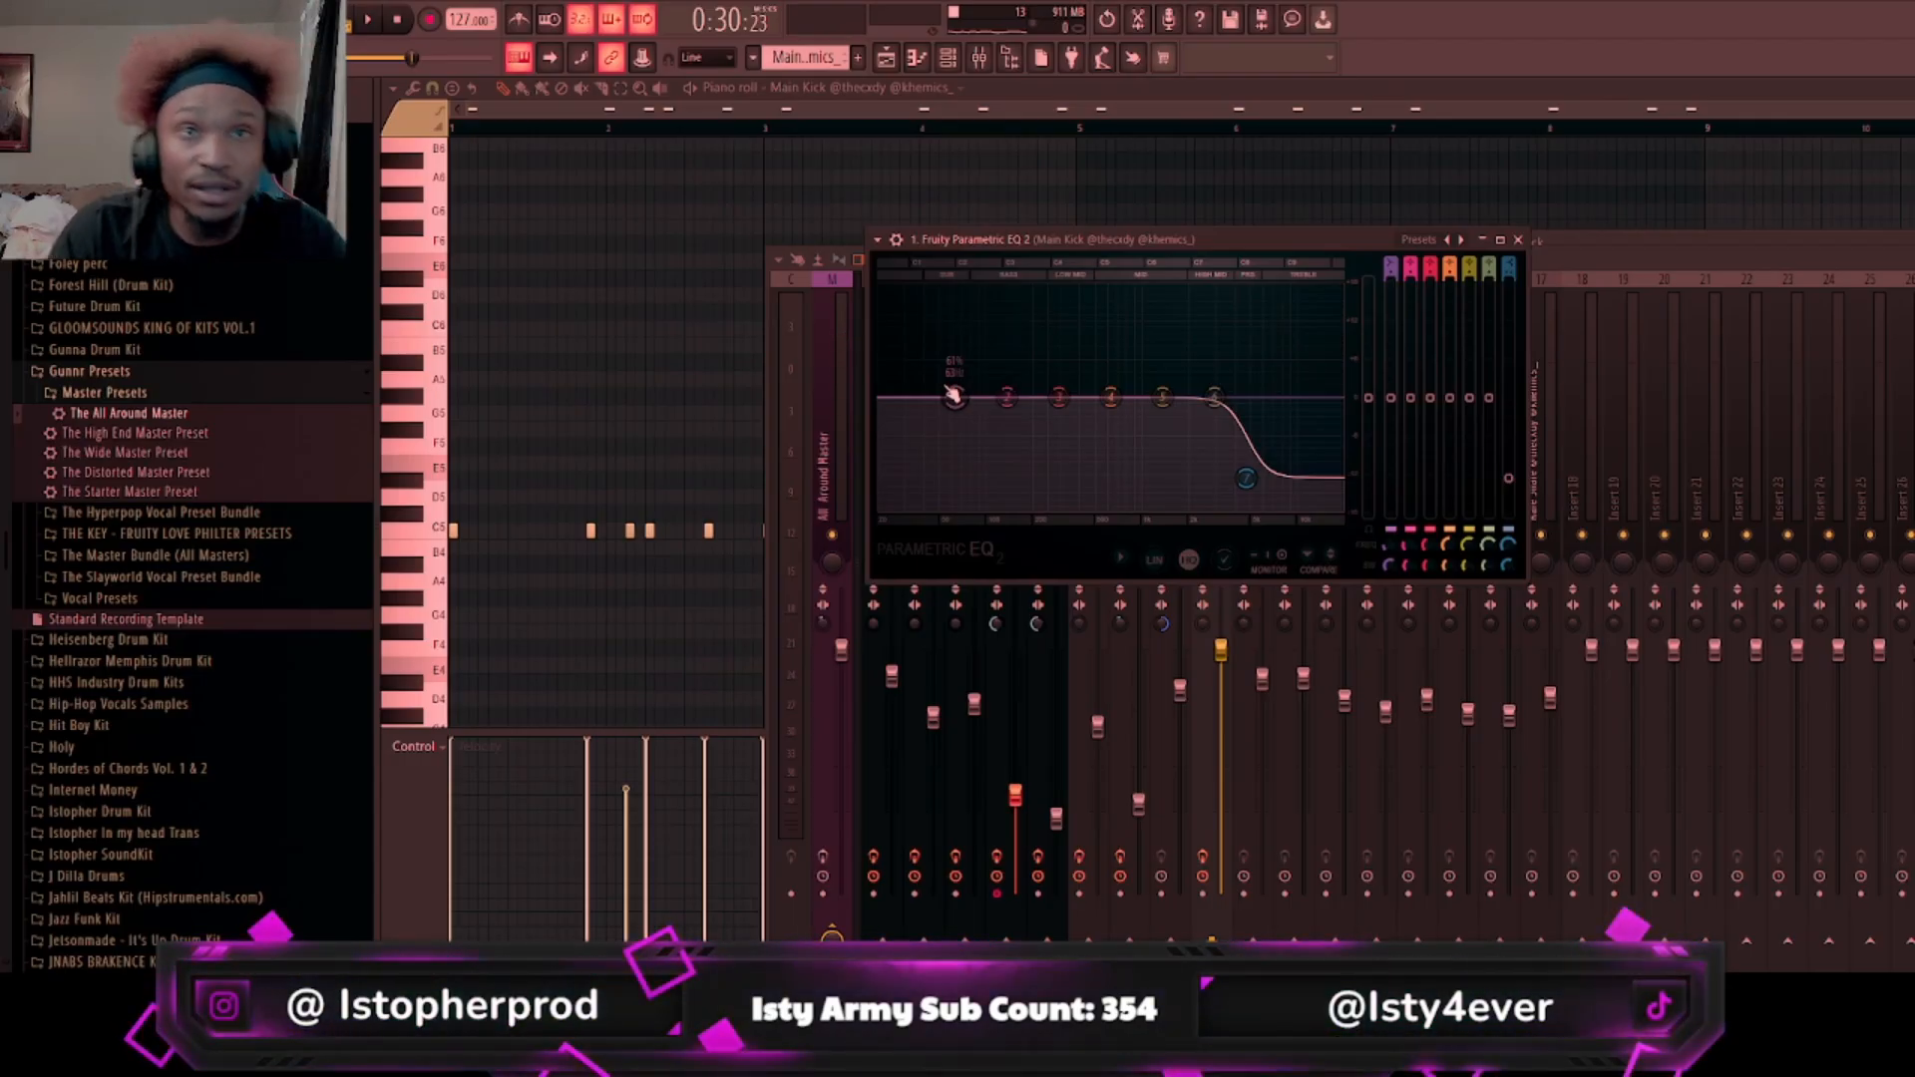
# Step: Roll off the Main Kick's lowest frequencies by lowering EQ band 1, and audition the result
pyautogui.moveTo(948, 397); pyautogui.dragTo(925, 421)
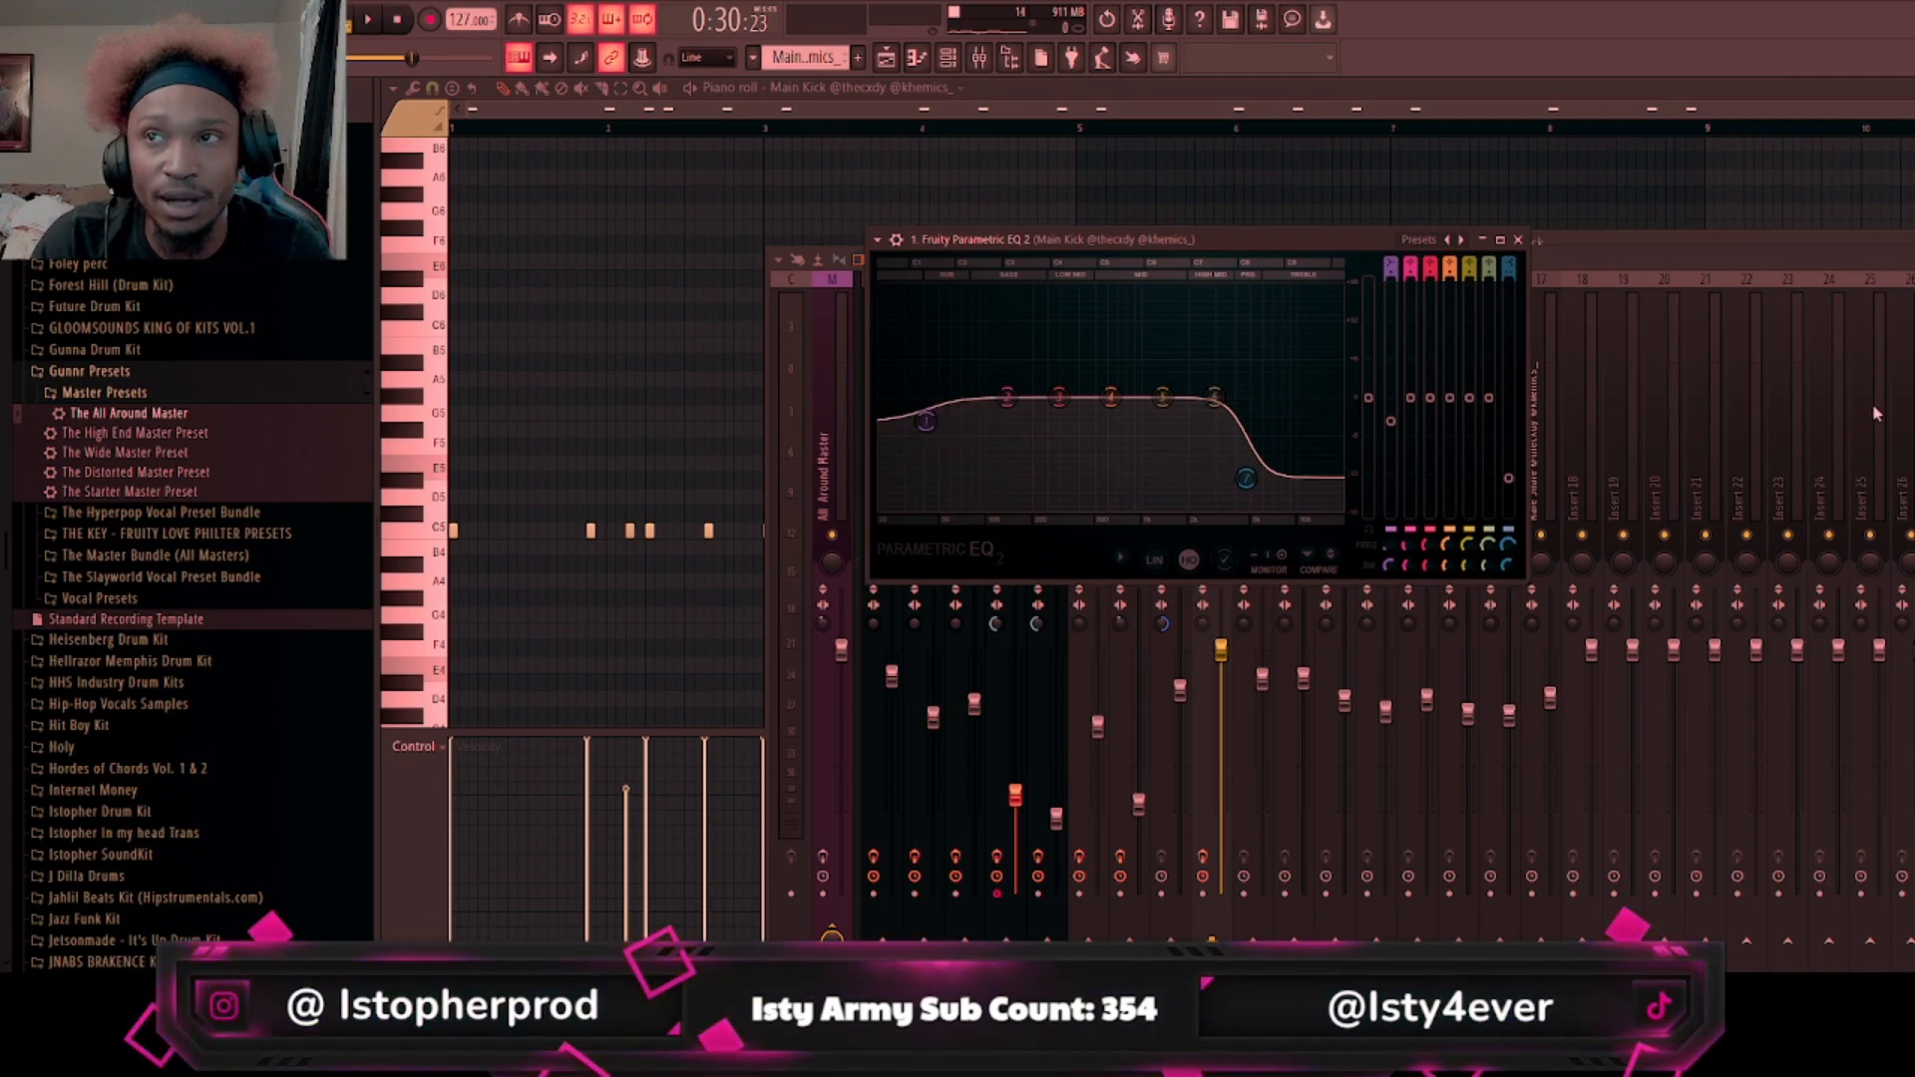
pyautogui.press('Escape')
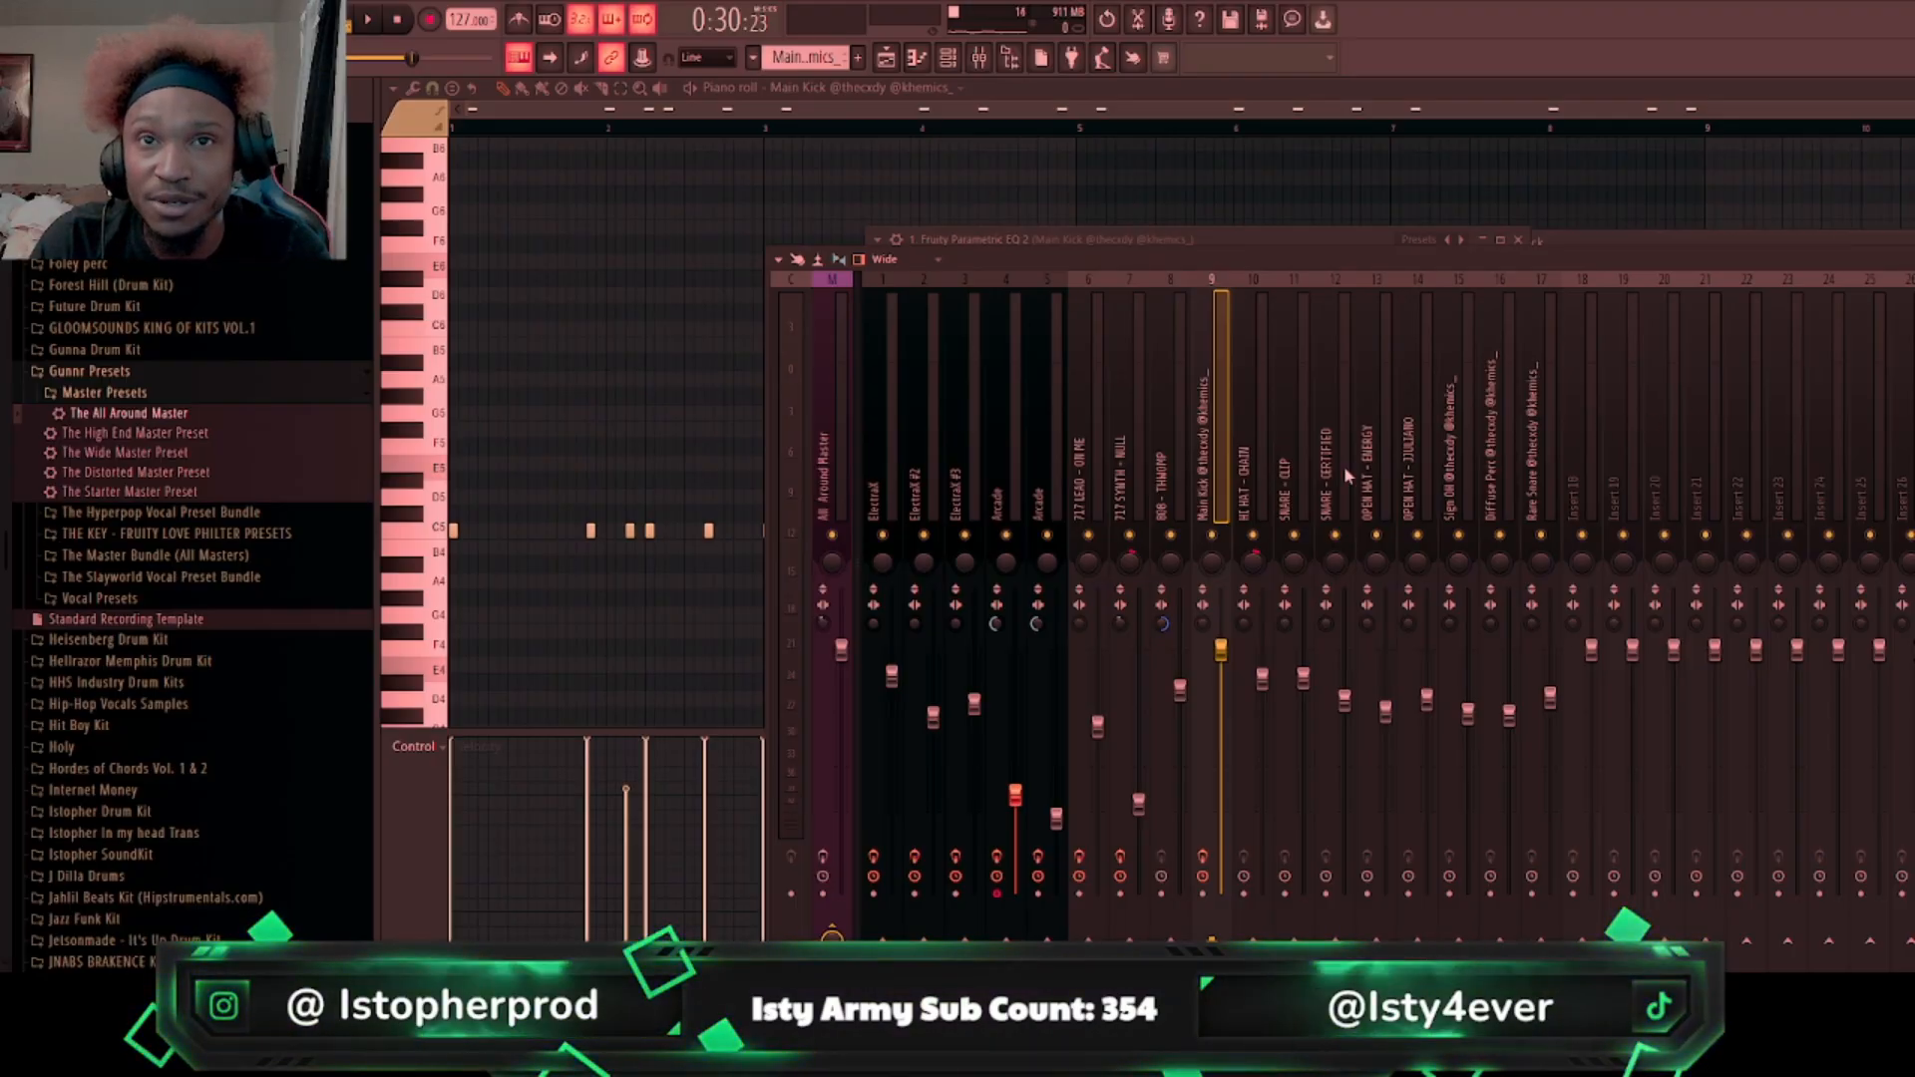
pyautogui.click(1914, 317)
pyautogui.click(1914, 317)
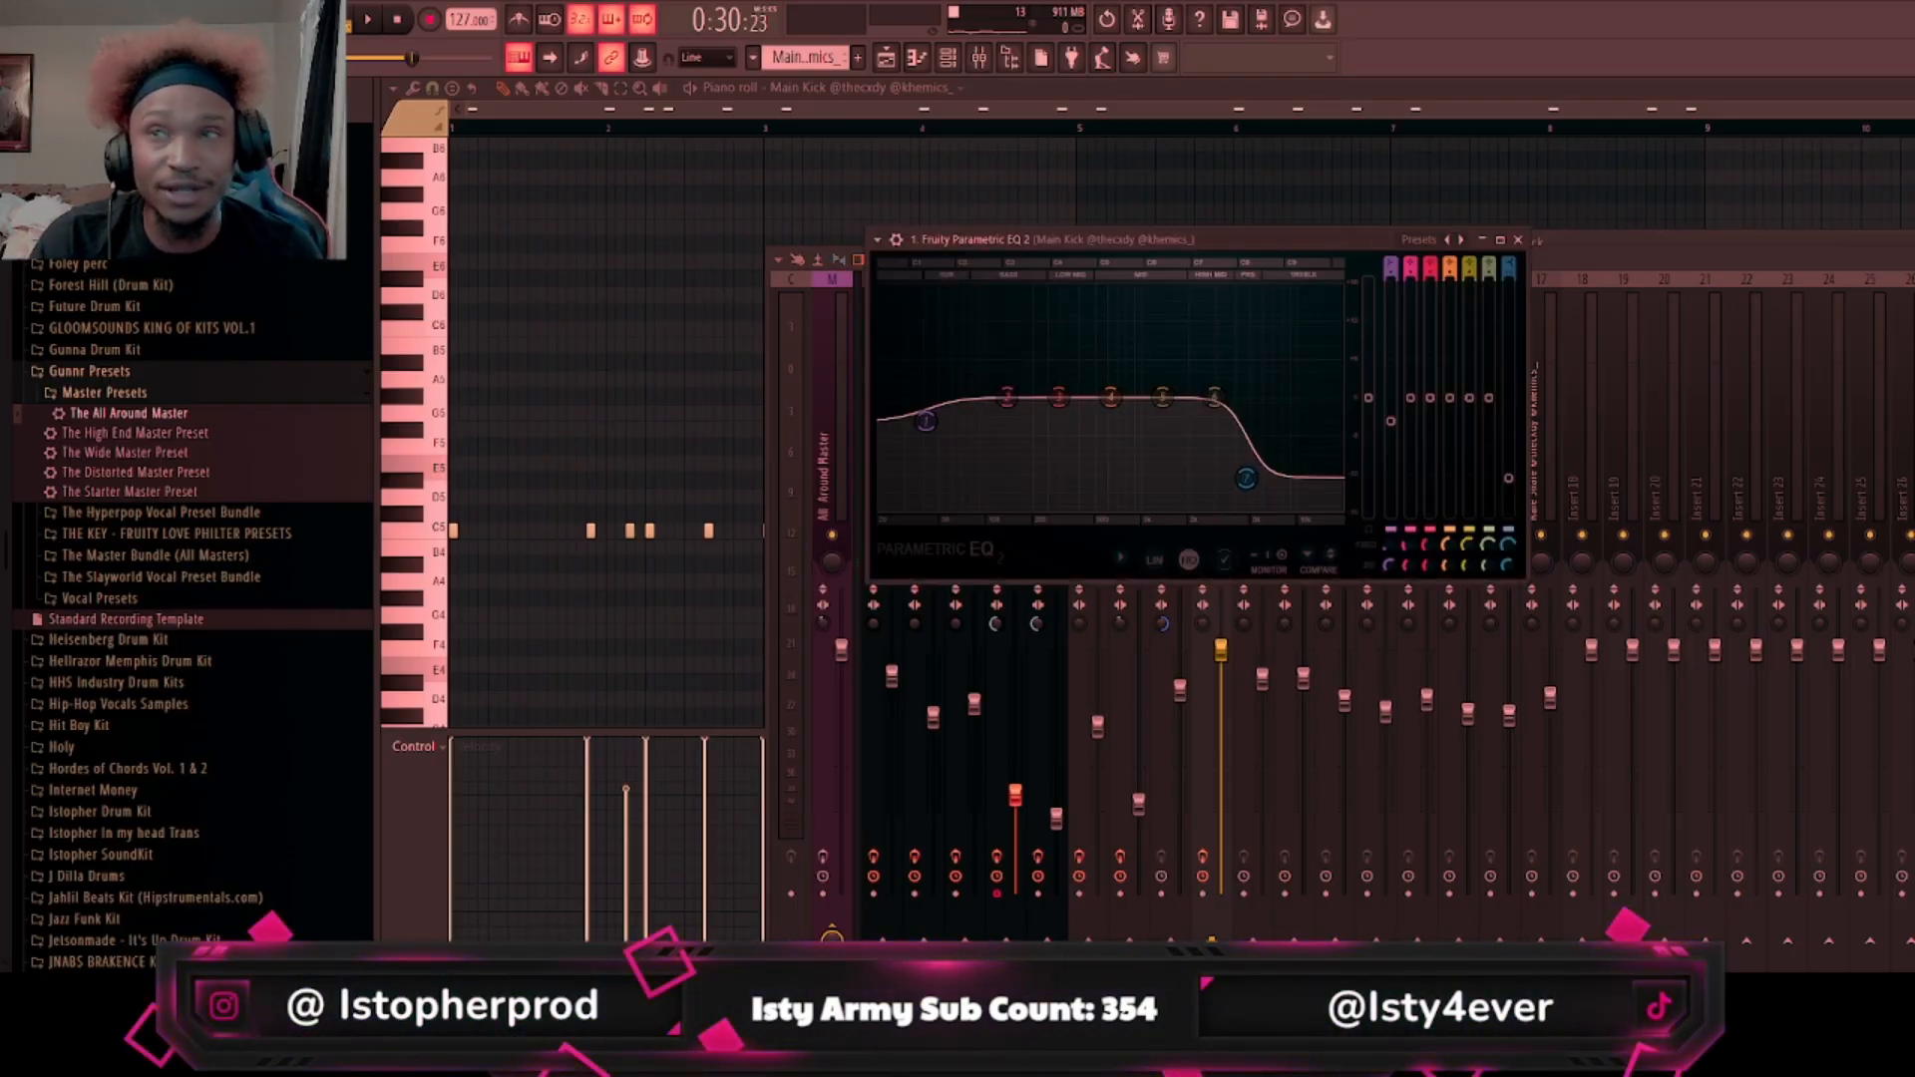
pyautogui.click(1914, 317)
pyautogui.click(1914, 317)
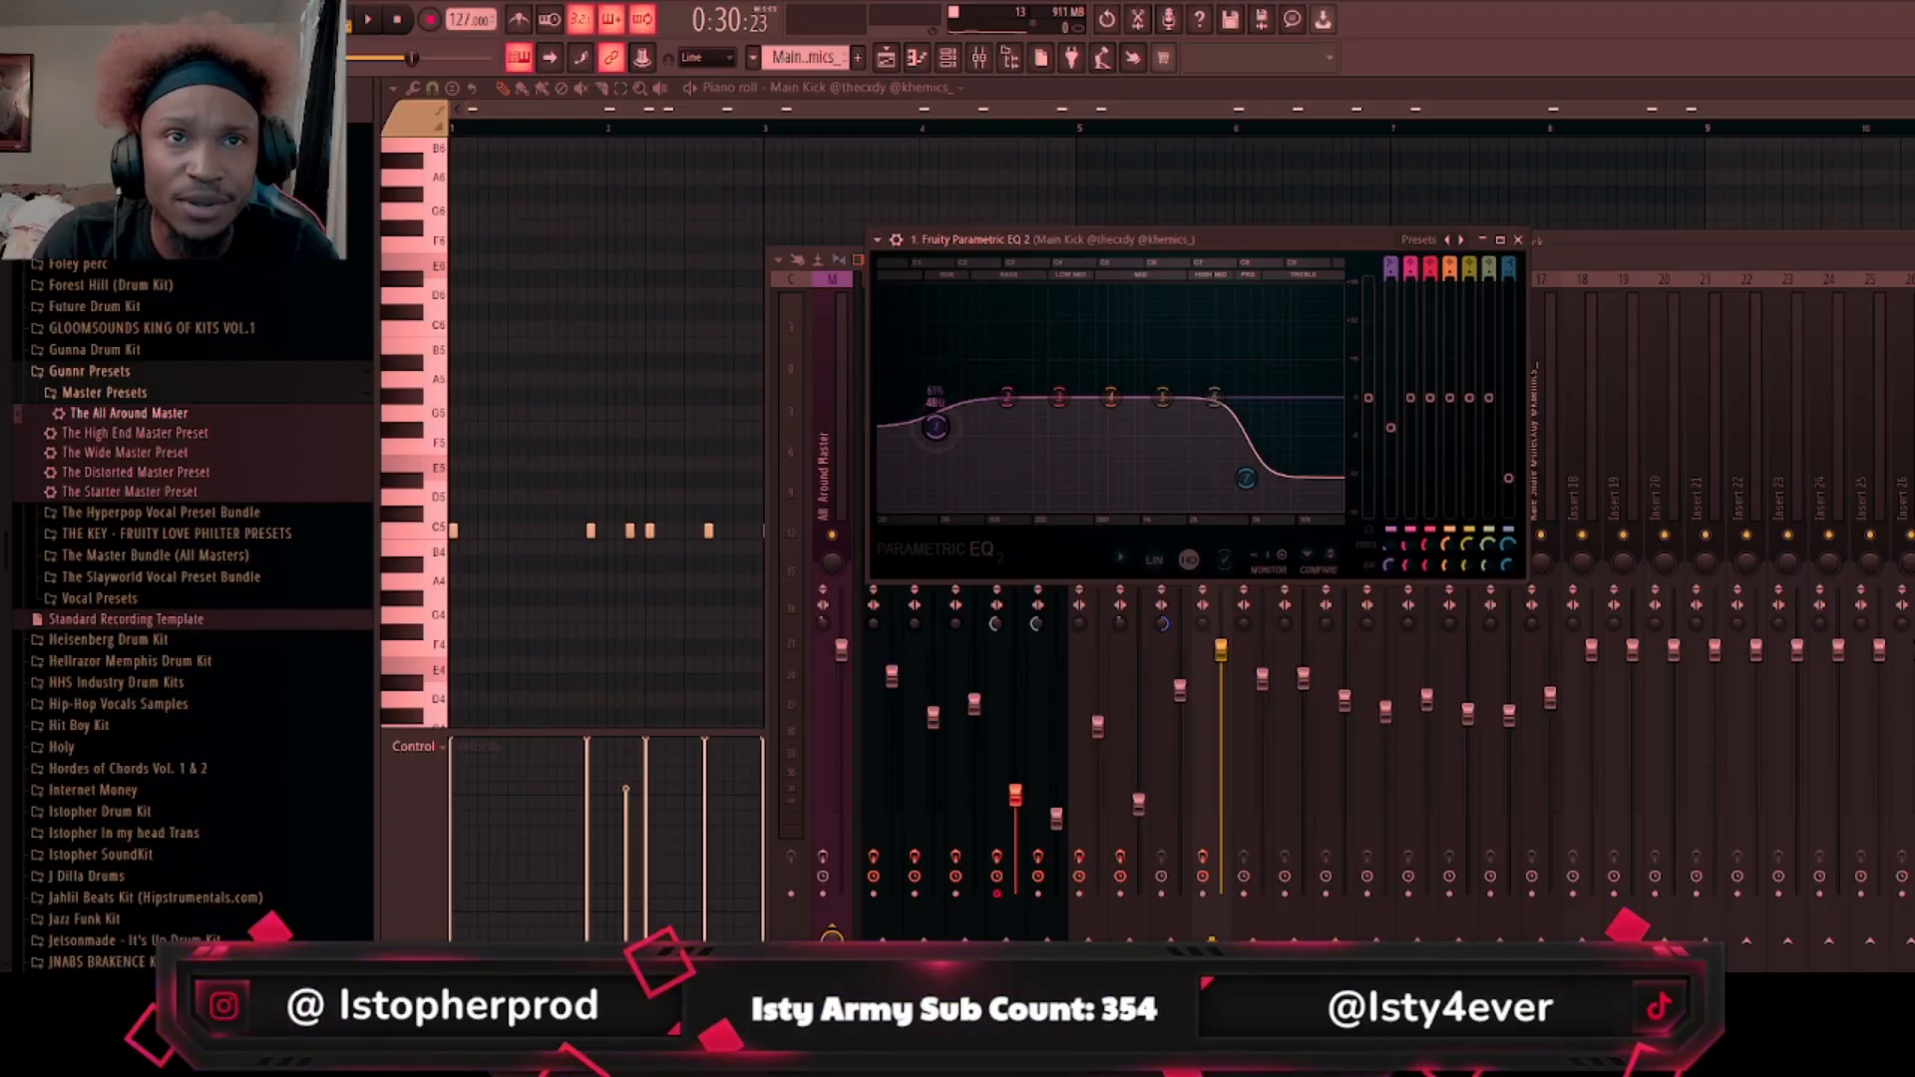
pyautogui.moveTo(947, 437); pyautogui.dragTo(938, 429)
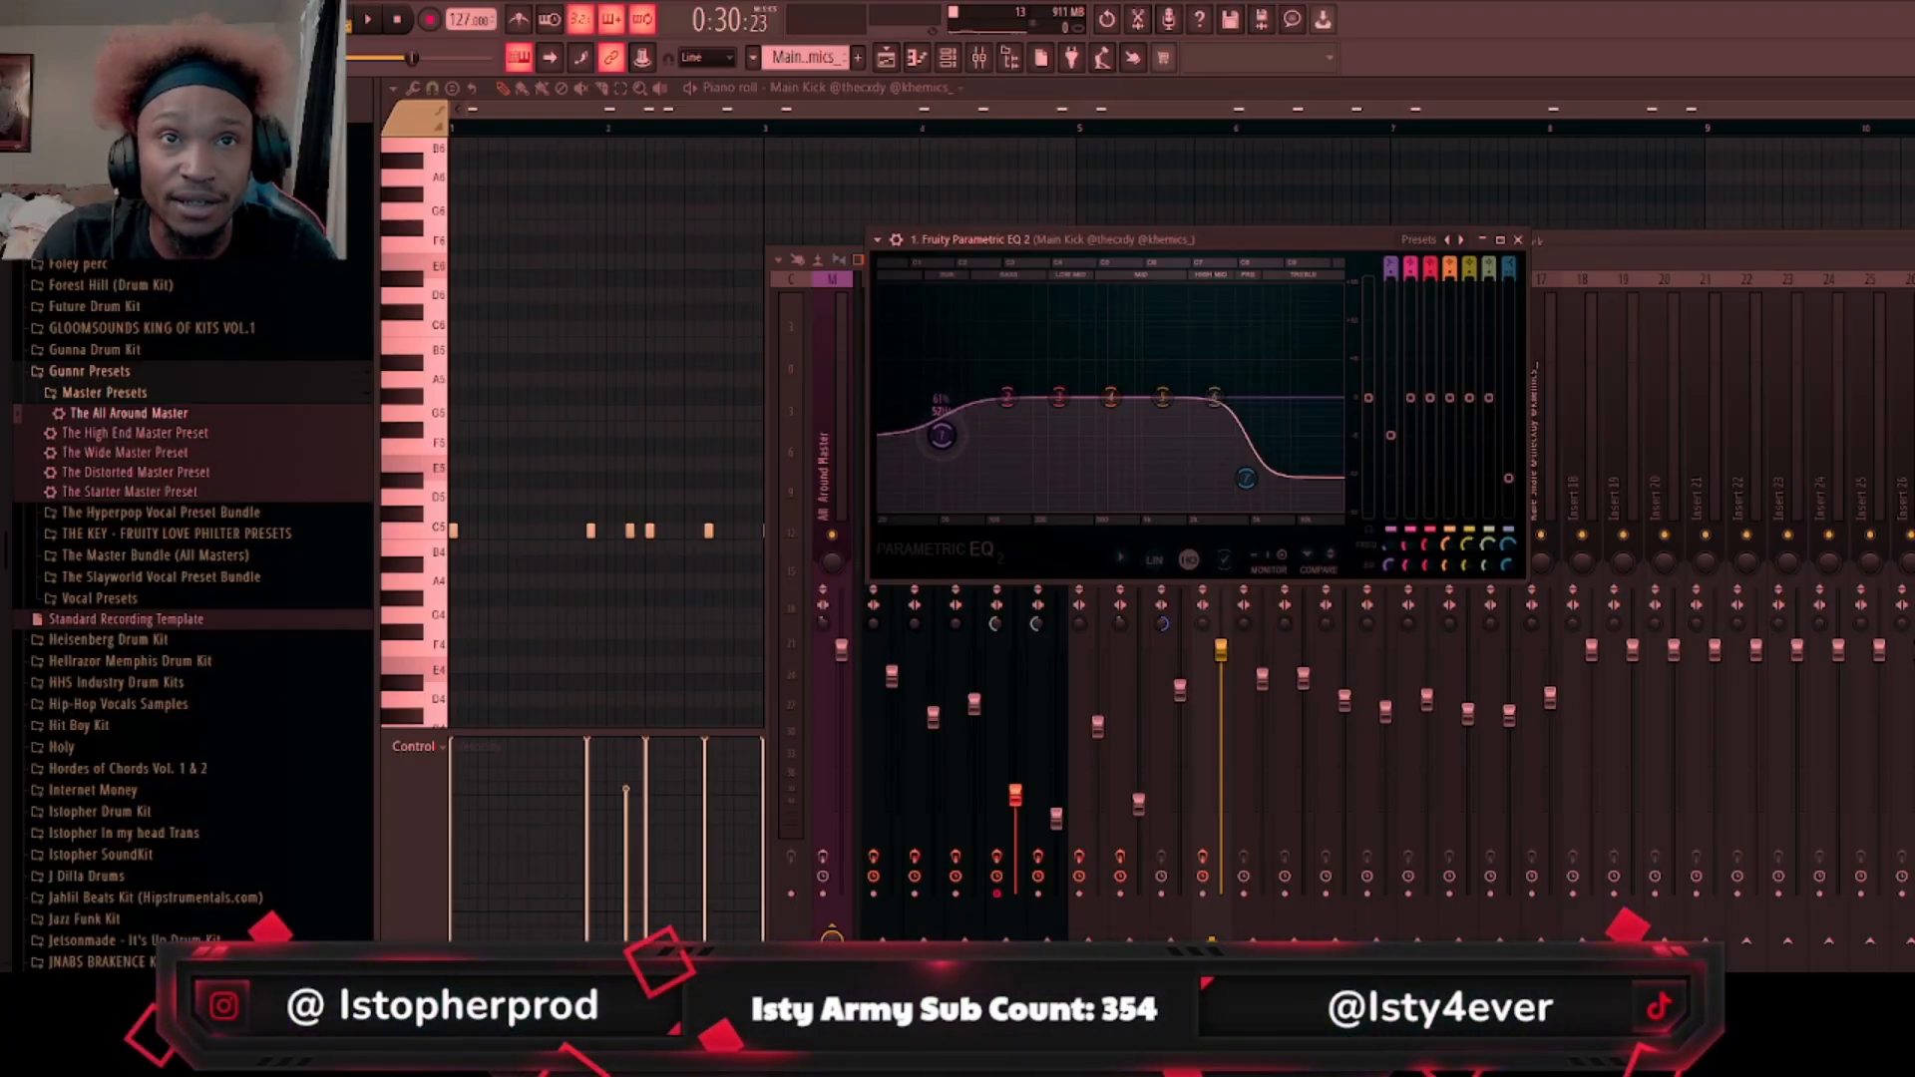
pyautogui.moveTo(937, 436); pyautogui.dragTo(939, 439)
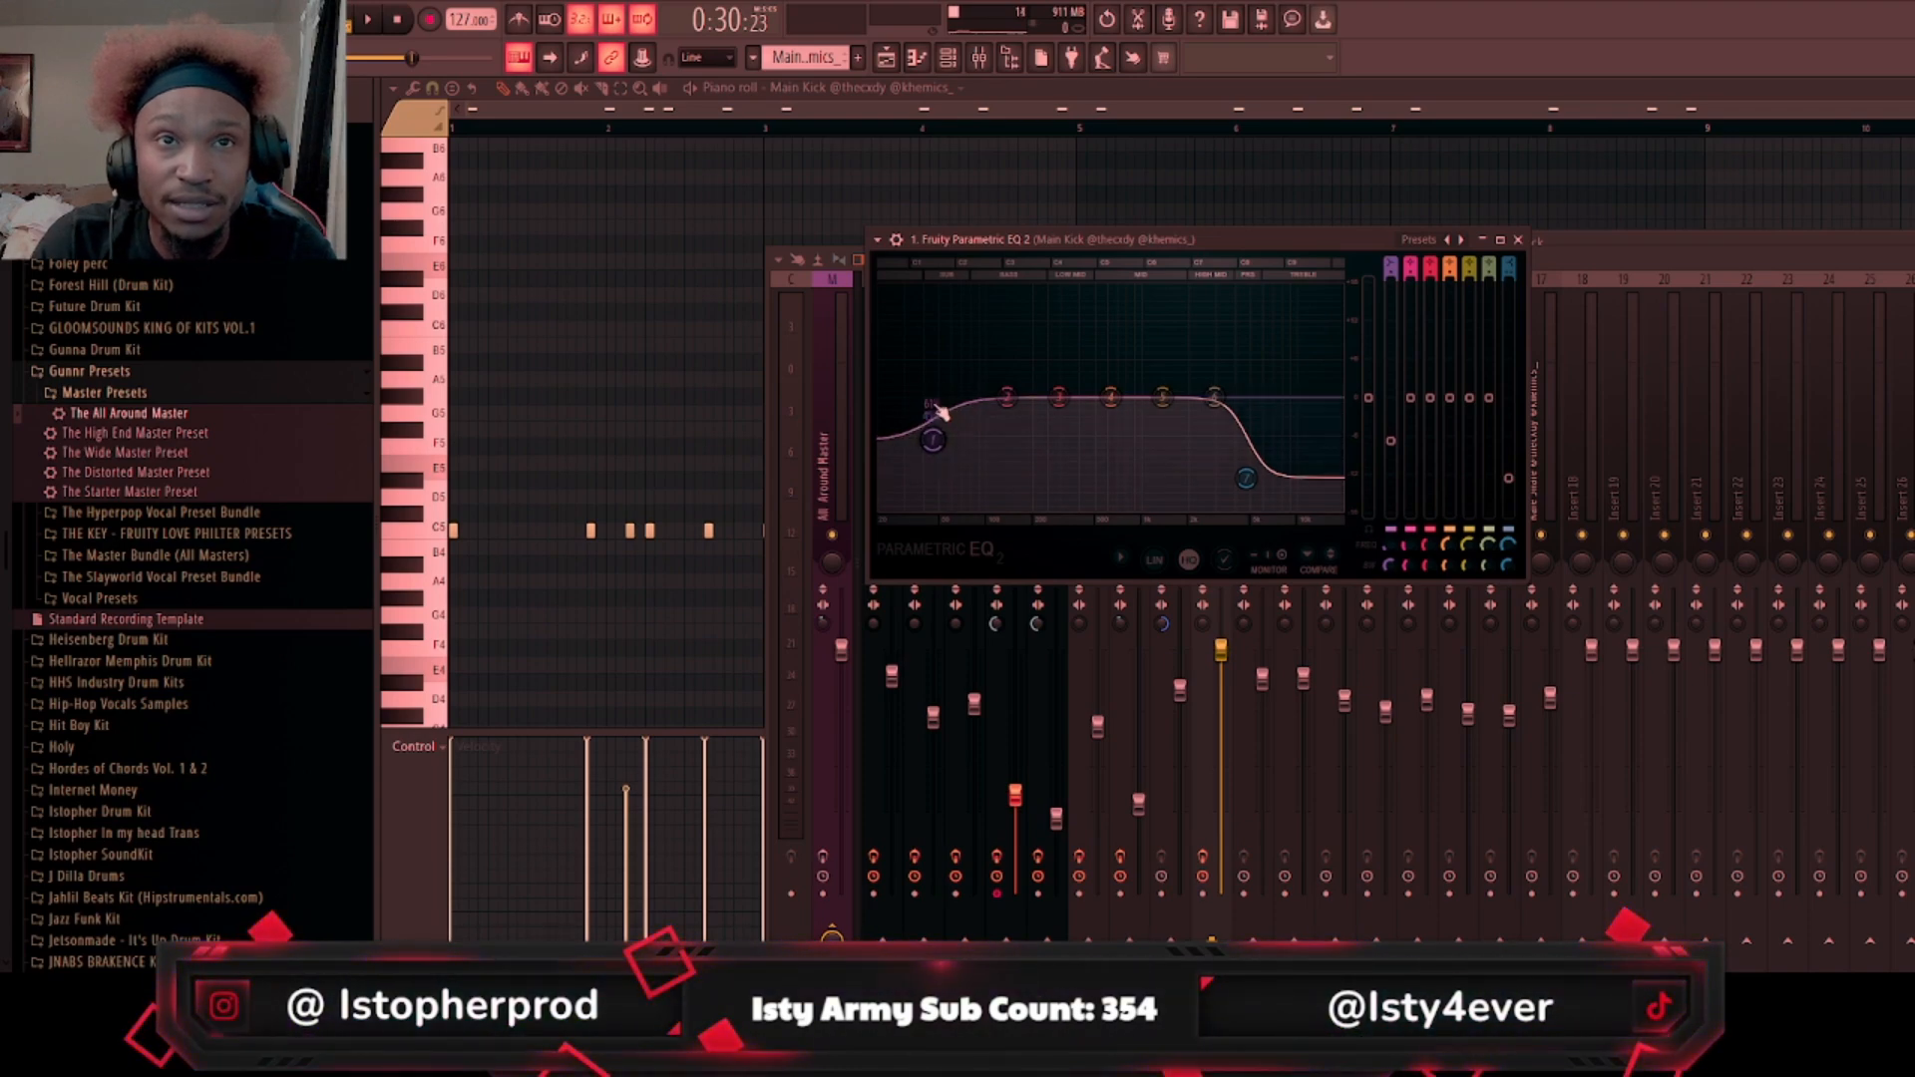
pyautogui.press('space')
pyautogui.press('space')
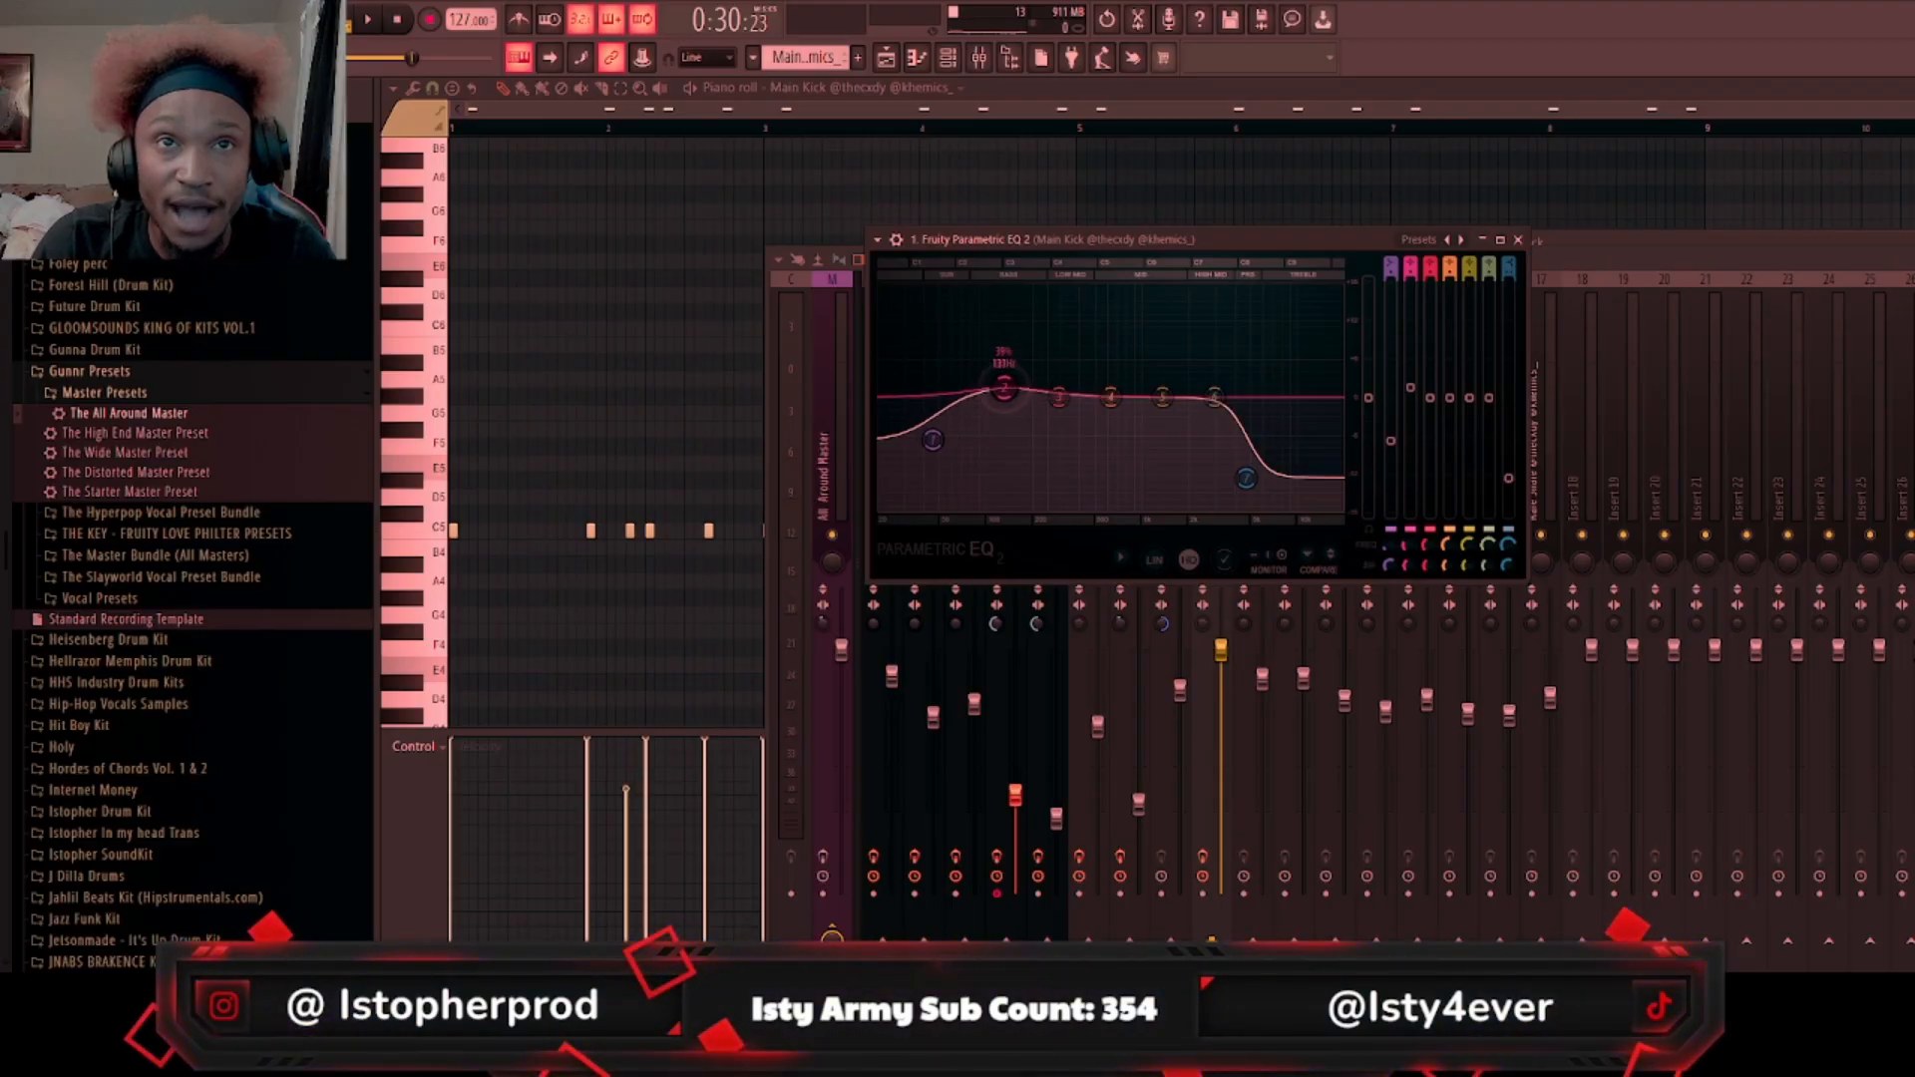
# Step: Try strong boosts on EQ bands 2 and 3 of the Main Kick and audition them in the mix
pyautogui.moveTo(1058, 380); pyautogui.dragTo(1055, 319)
pyautogui.press('space')
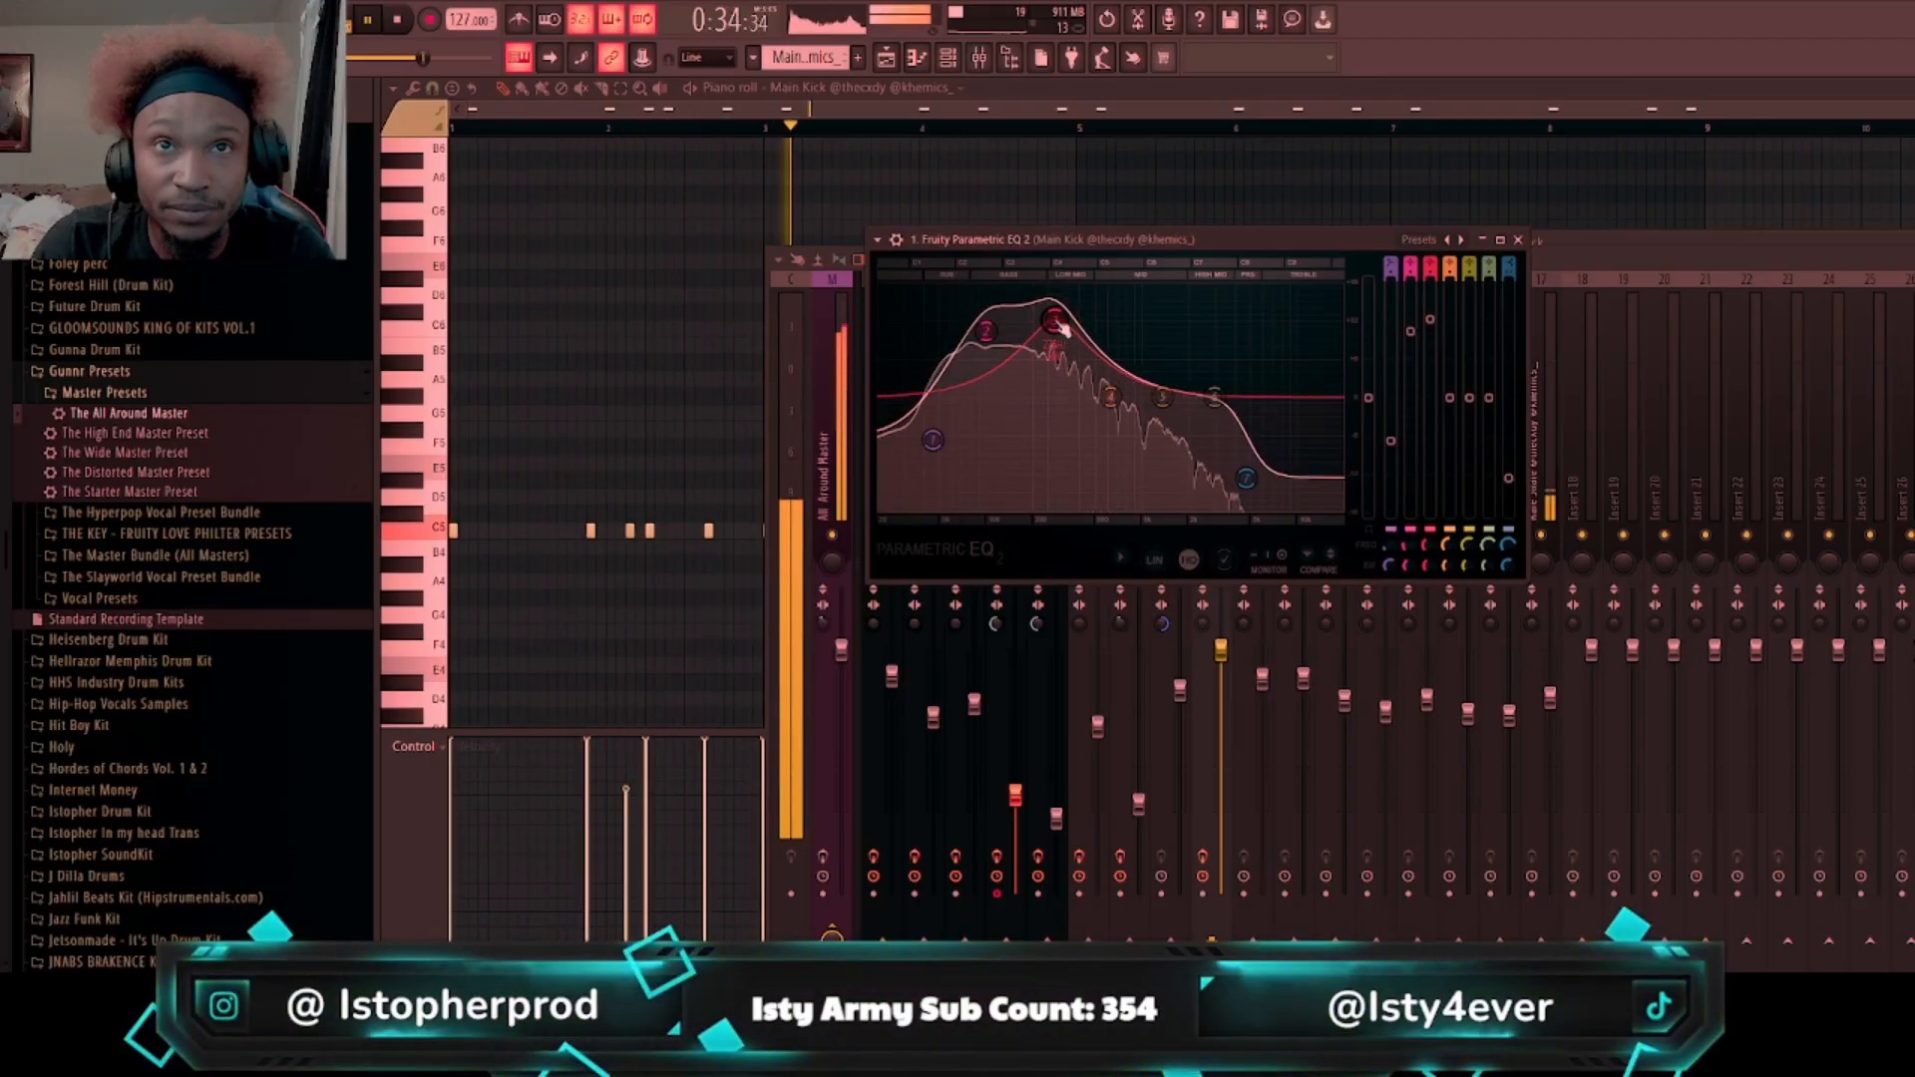
pyautogui.press('space')
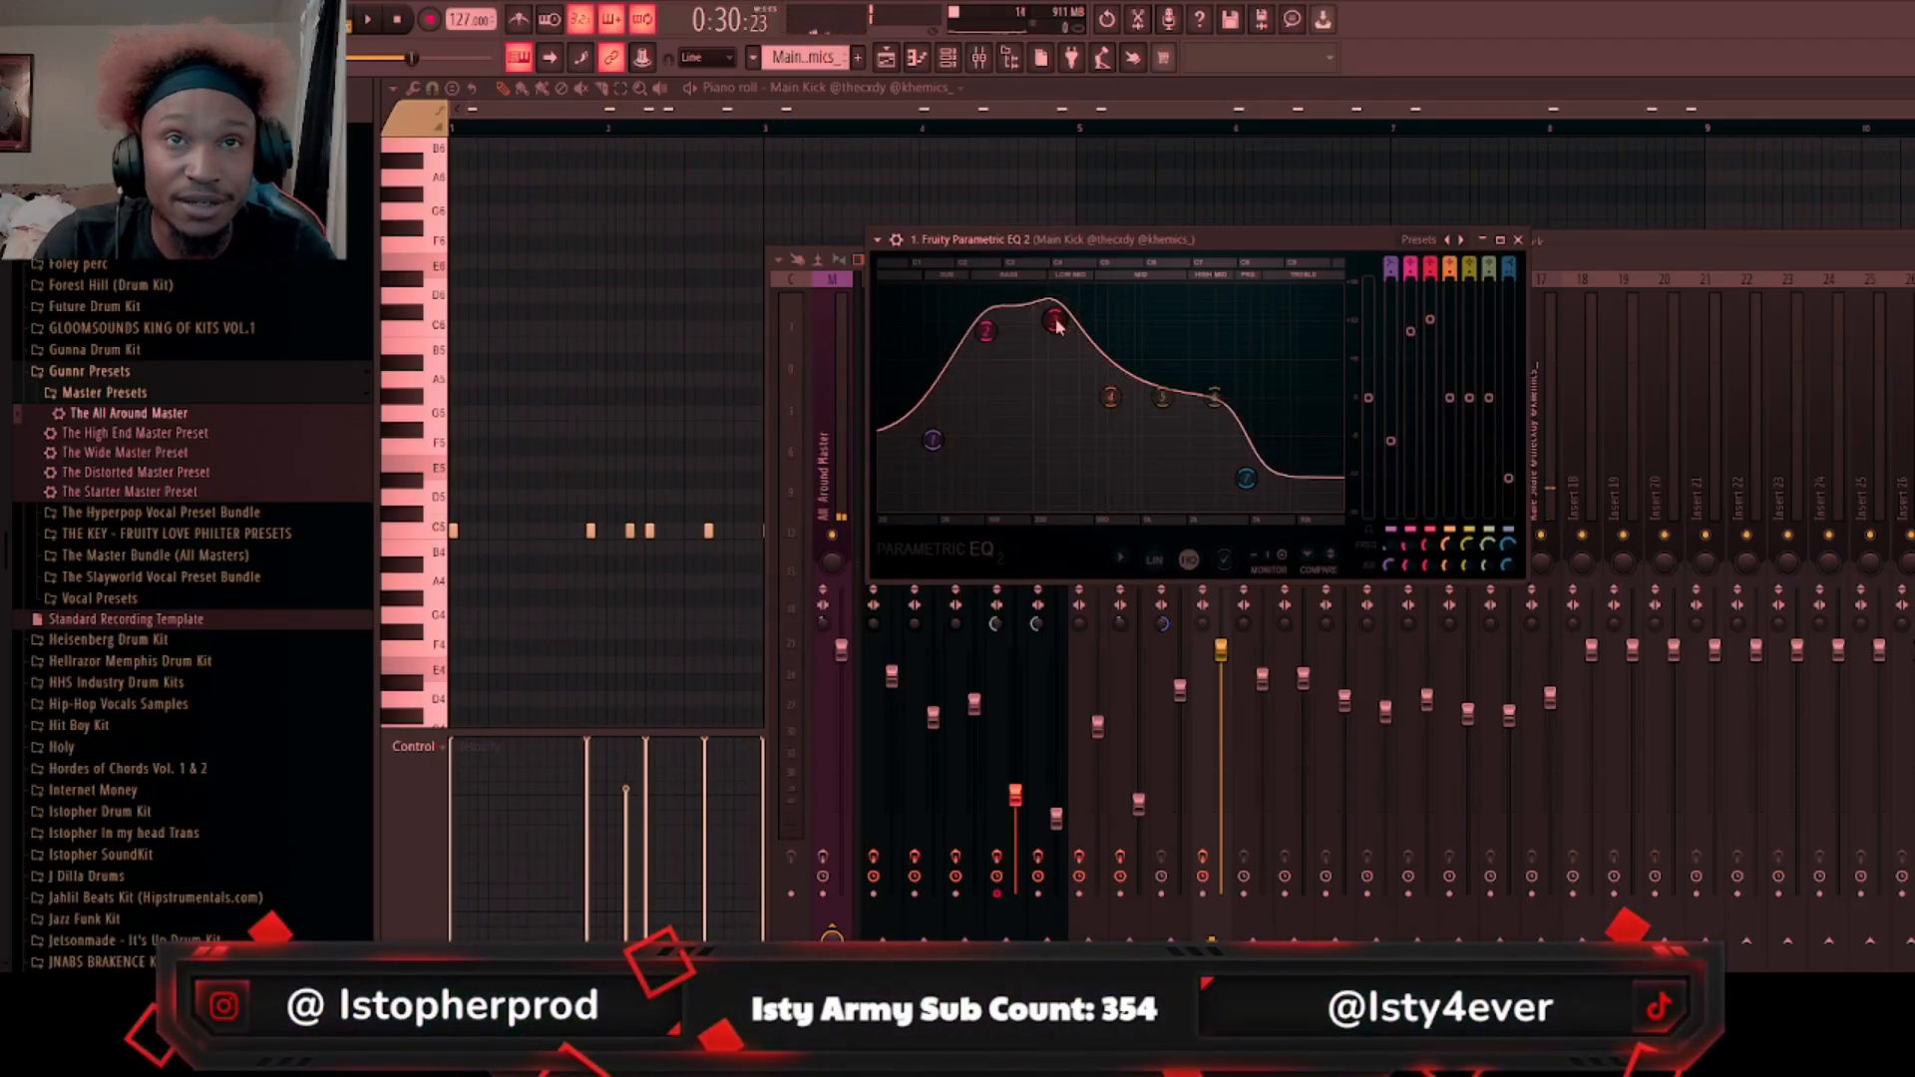
# Step: Reset EQ bands 2 and 3 on the Main Kick to their flat defaults
pyautogui.click(1083, 345)
pyautogui.rightClick(987, 333)
pyautogui.click(1018, 352)
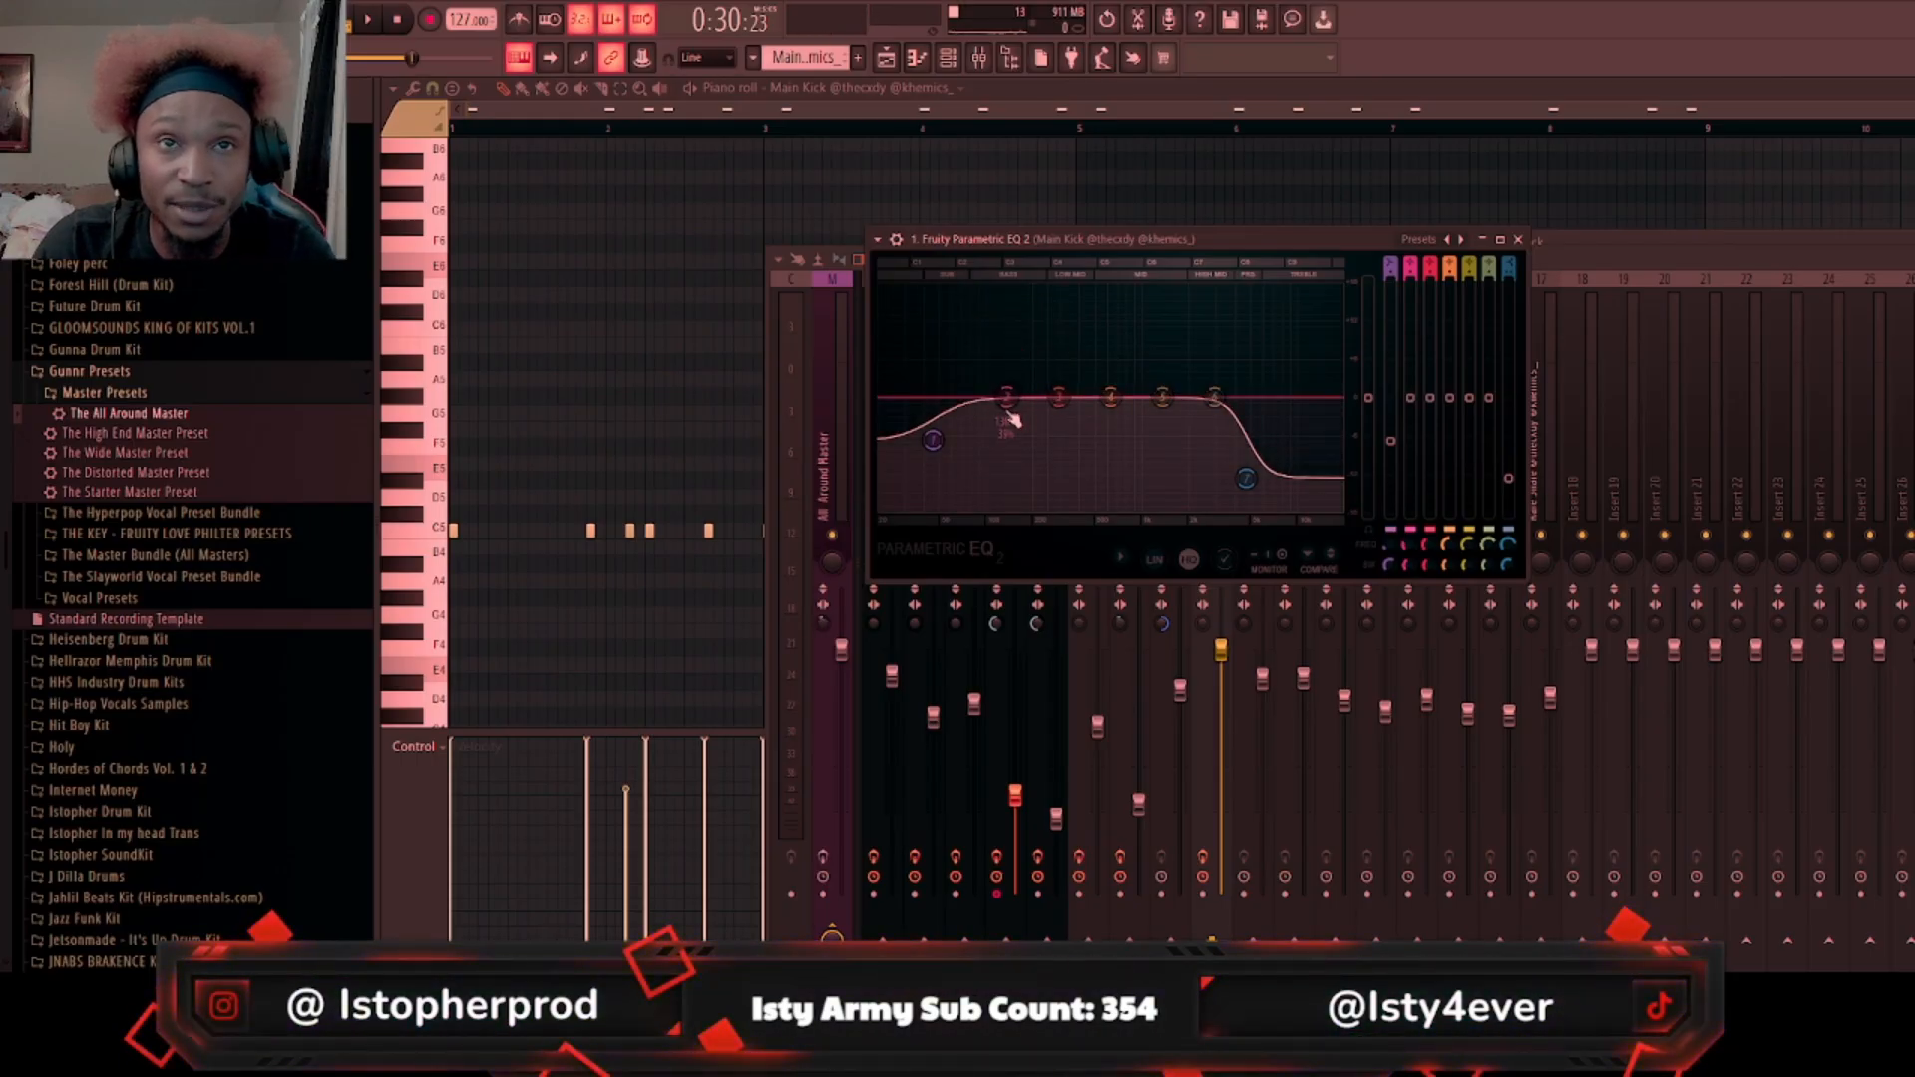
# Step: Slightly boost EQ bands 2 and 3 on the Main Kick and move band 1 lower and further up in frequency during playback
pyautogui.press('space')
pyautogui.moveTo(1008, 398); pyautogui.dragTo(1054, 389)
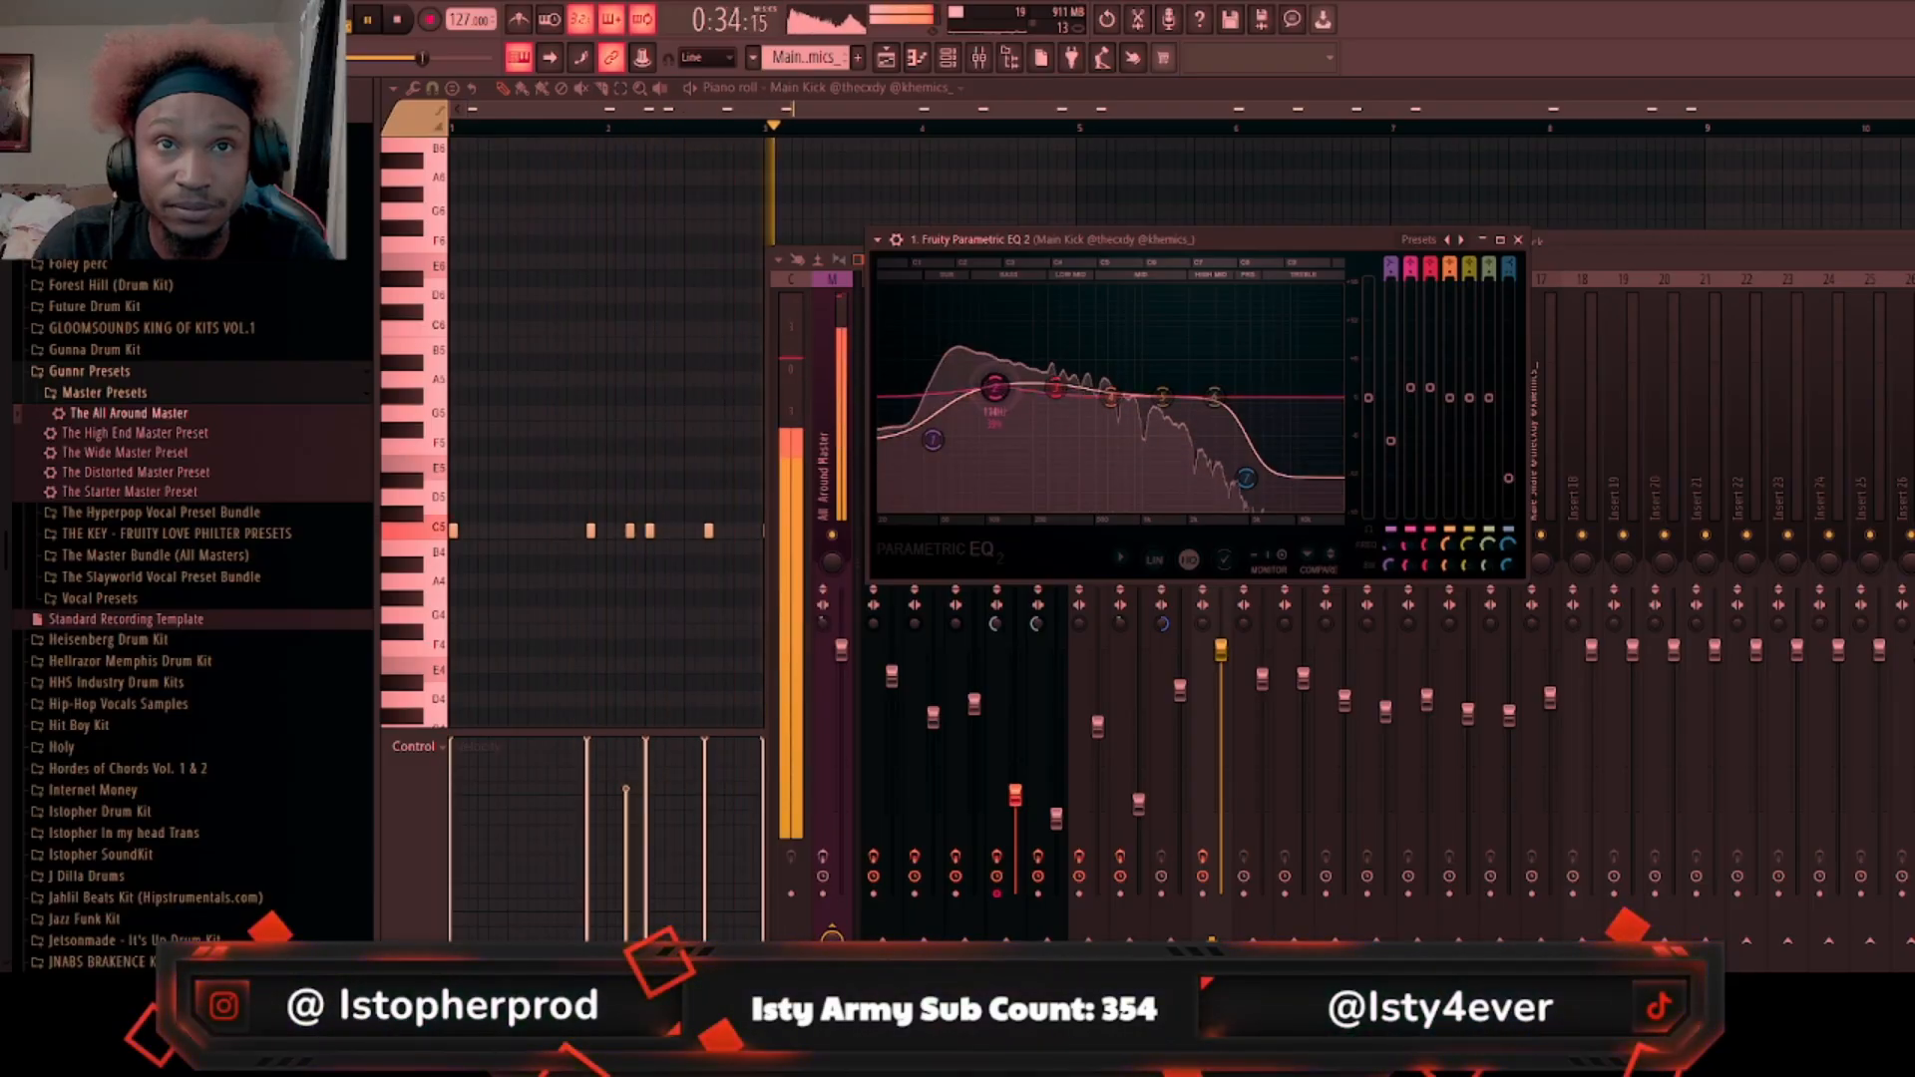
pyautogui.moveTo(933, 440); pyautogui.dragTo(945, 447)
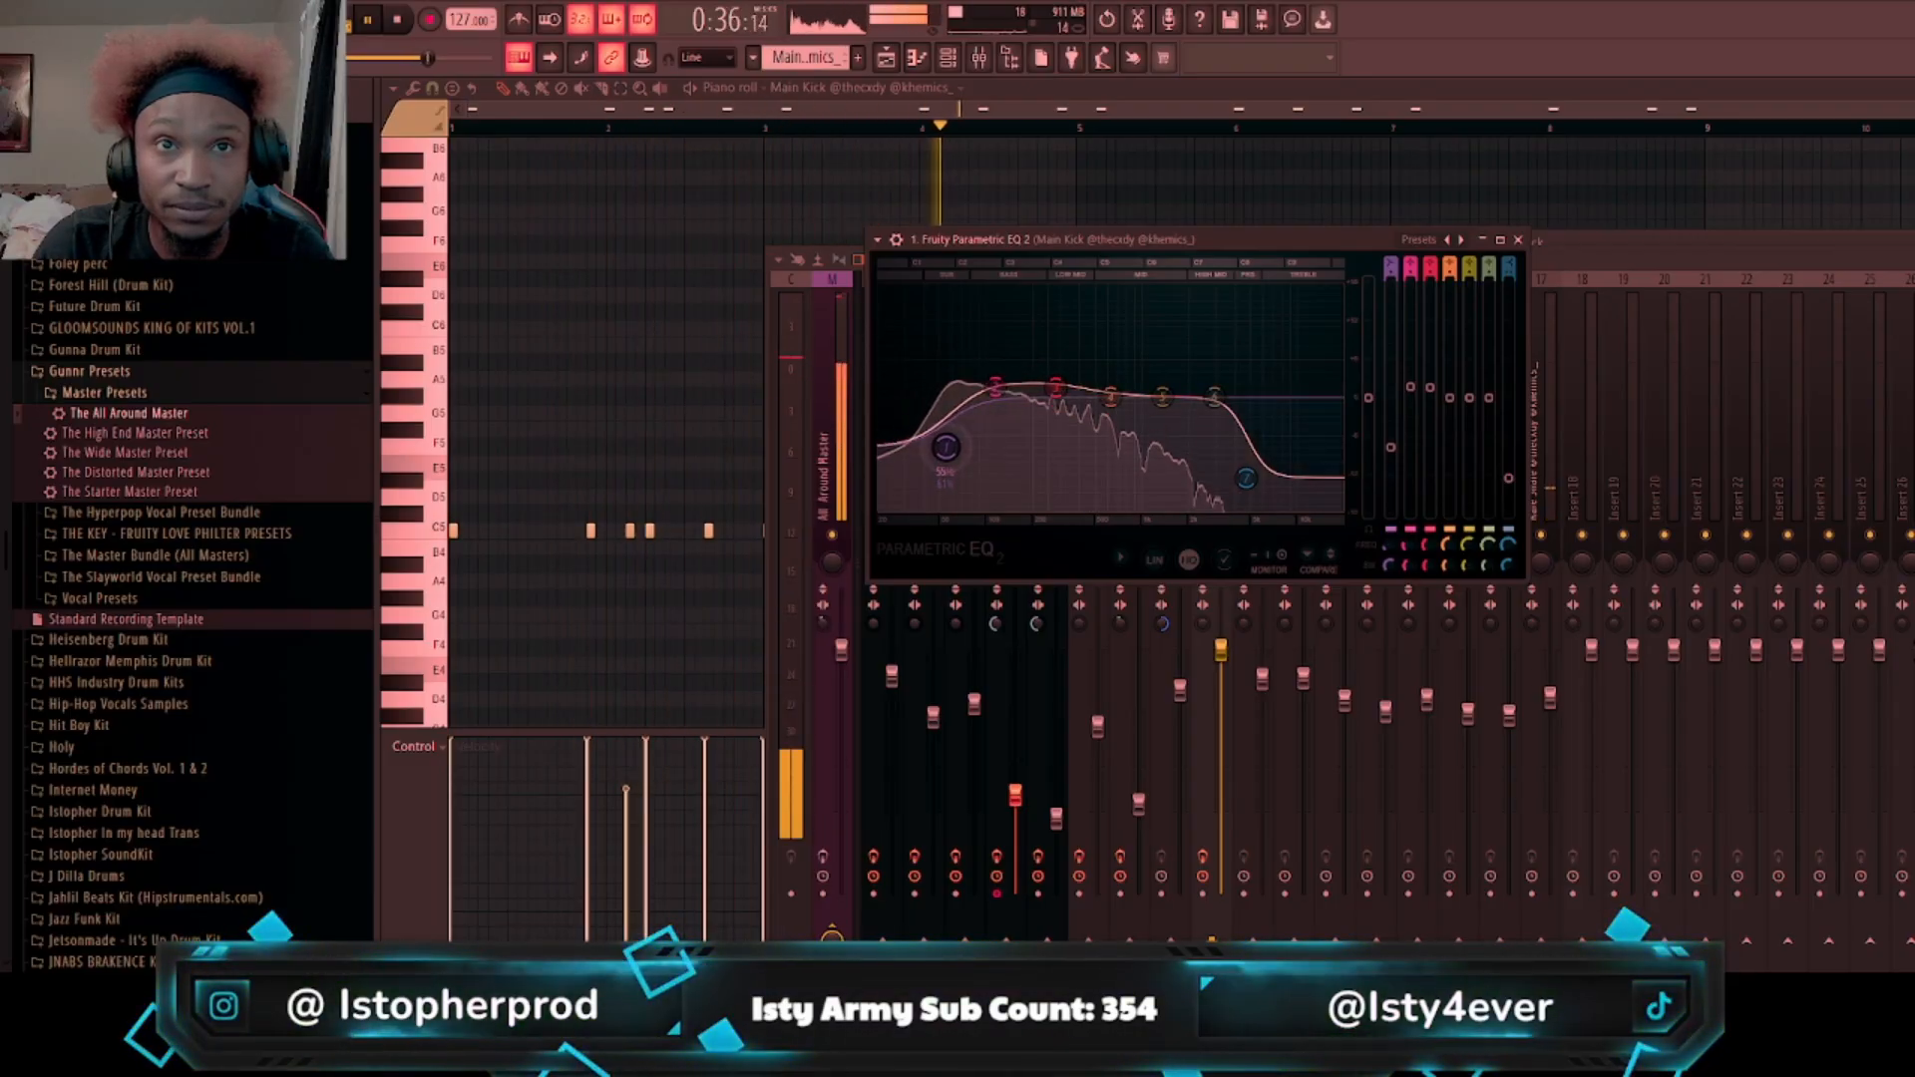
pyautogui.press('space')
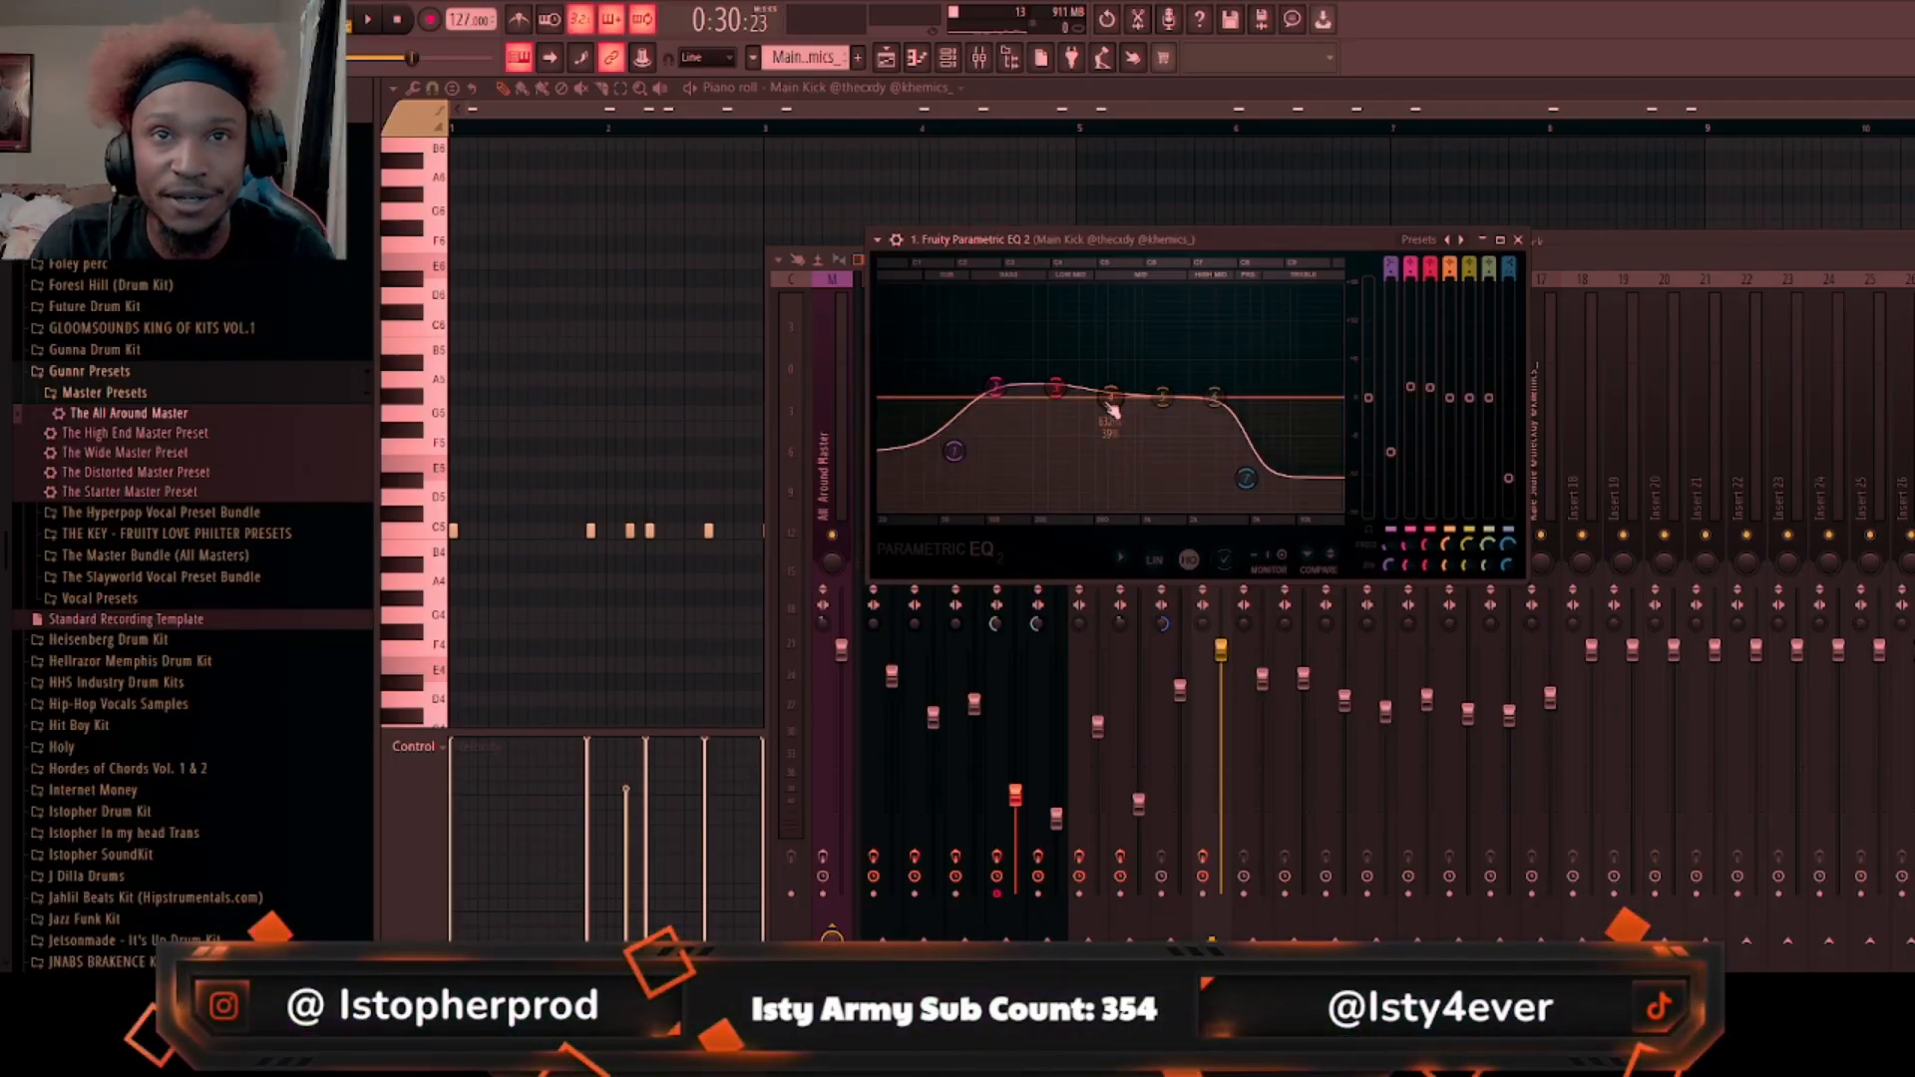
# Step: Slightly cut EQ bands 4 and 5 on the Main Kick and slightly boost band 6 while auditioning the beat
pyautogui.press('space')
pyautogui.moveTo(1110, 399); pyautogui.dragTo(1167, 403)
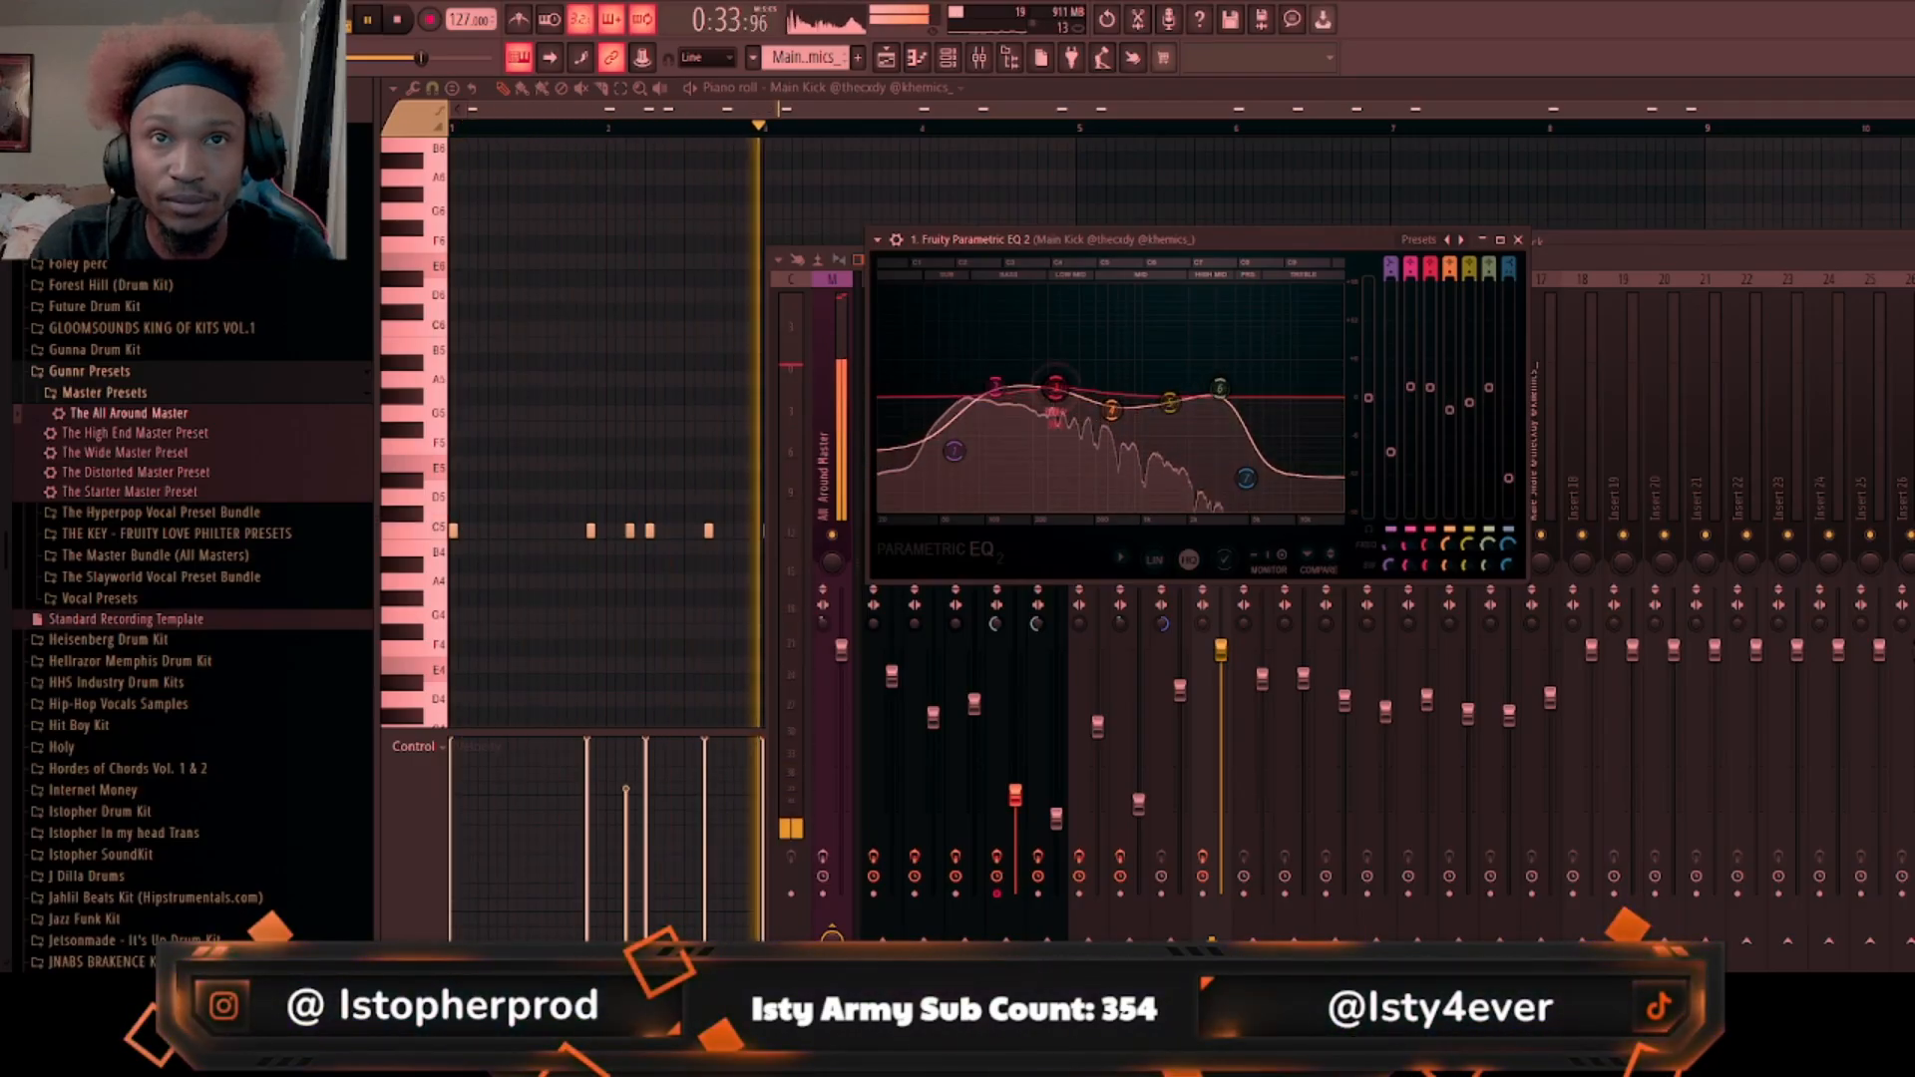
pyautogui.press('space')
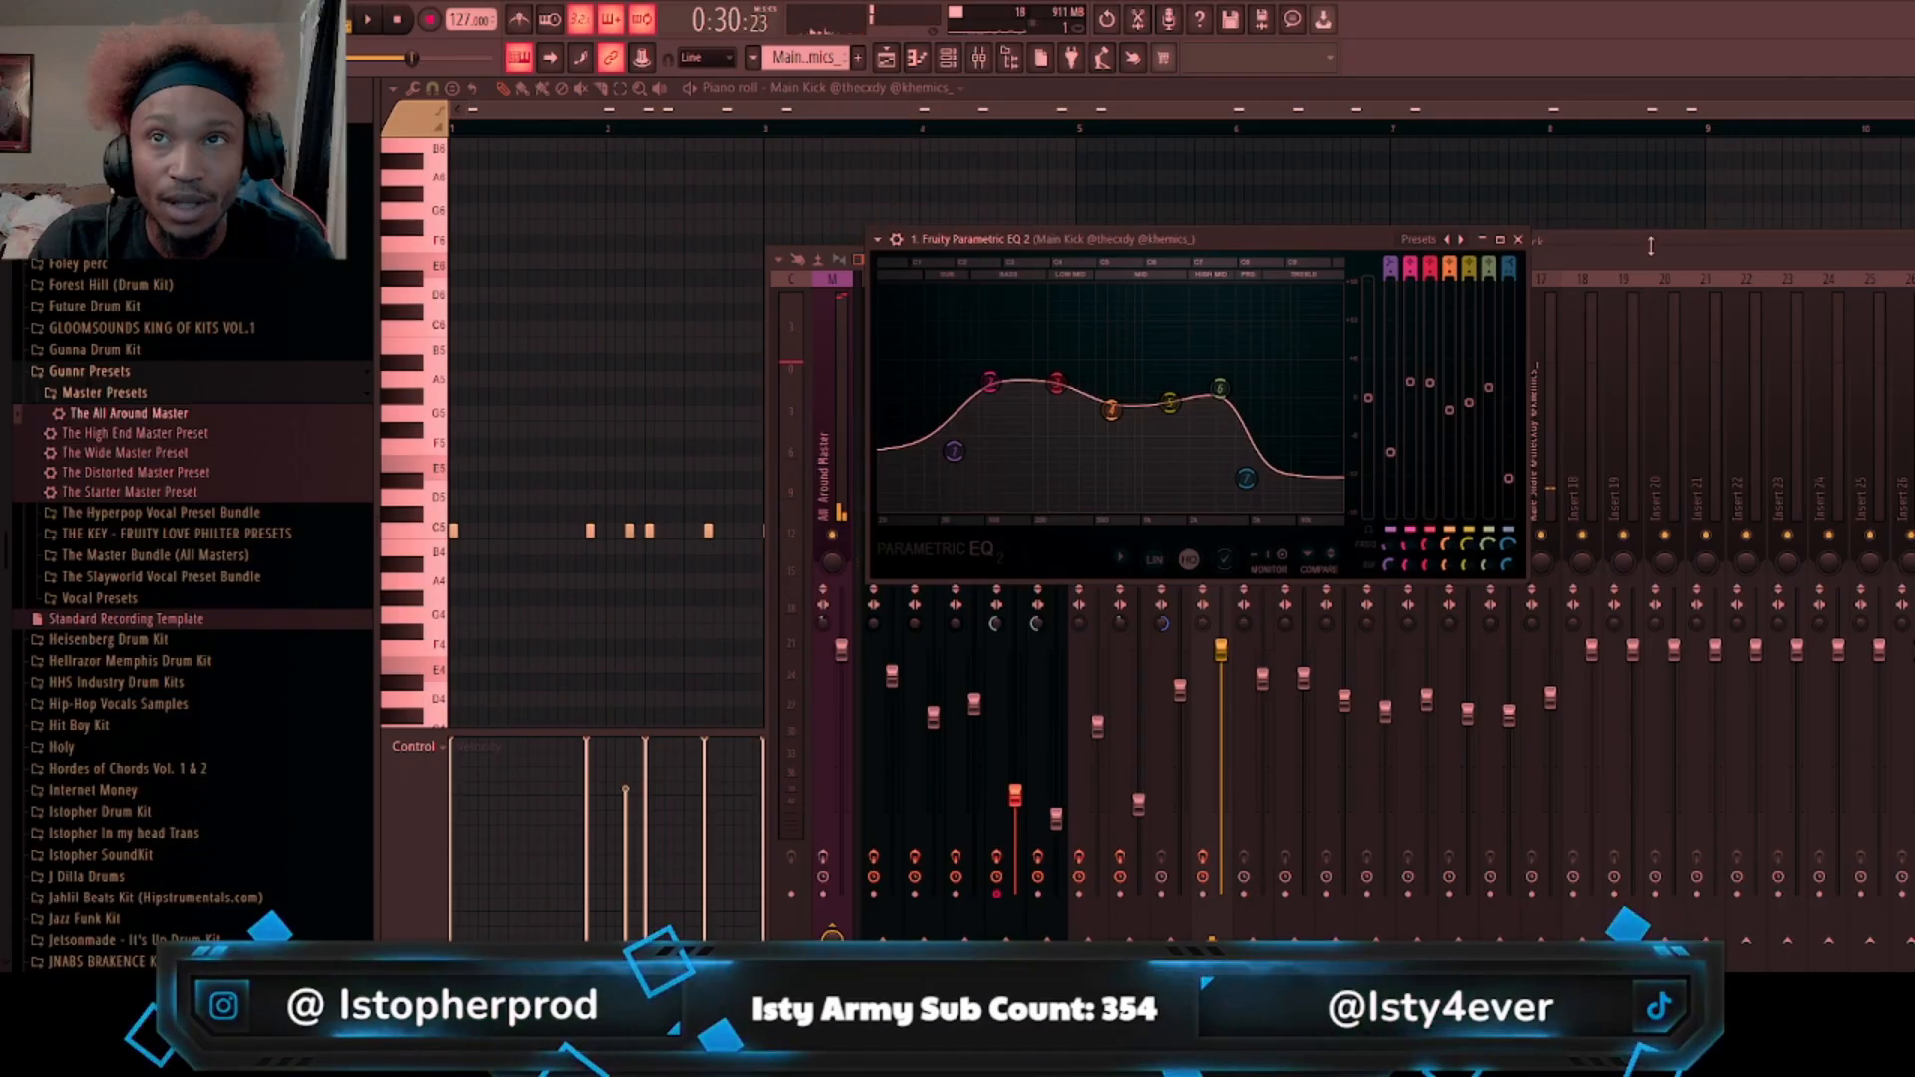
# Step: Isolate the 808, Main Kick, hi-hat and snare tracks in the mixer and play them together
pyautogui.click(1344, 464)
pyautogui.rightClick(1212, 536)
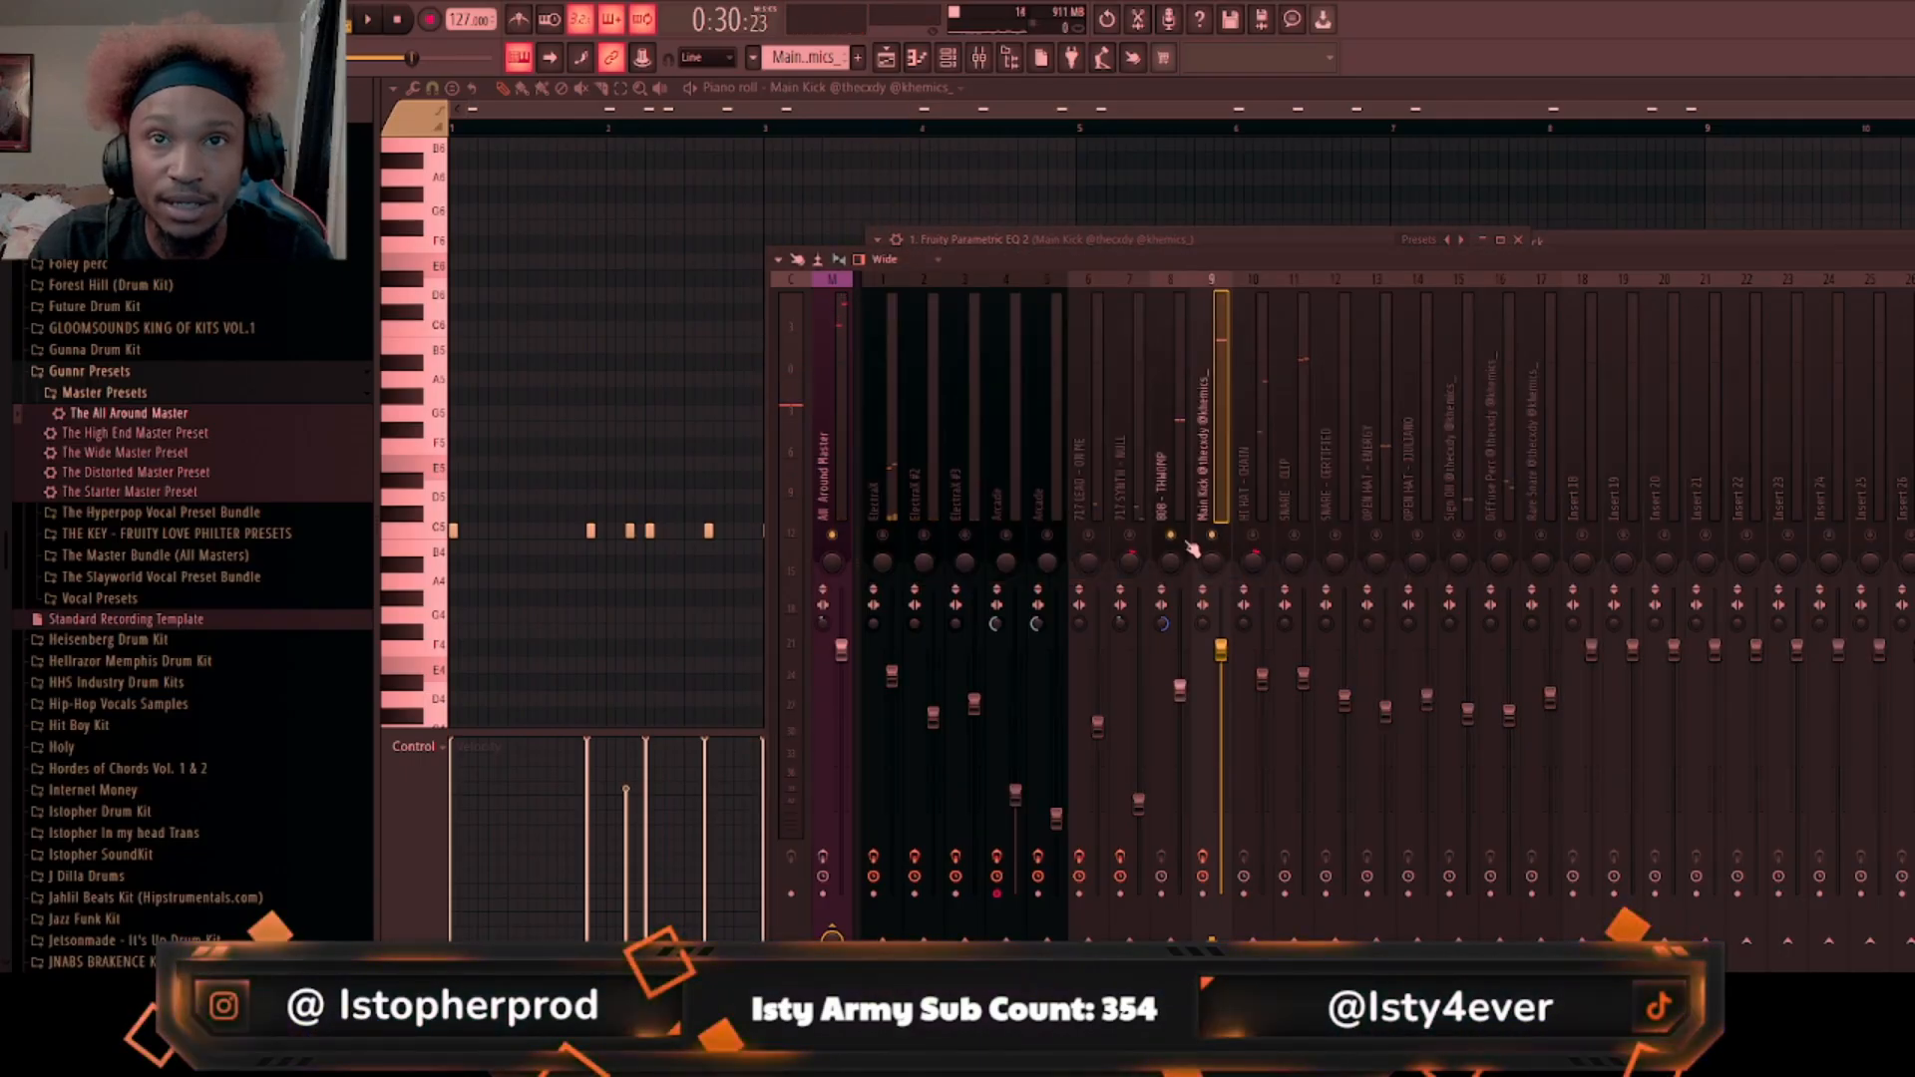
pyautogui.click(1253, 536)
pyautogui.click(1294, 536)
pyautogui.press('space')
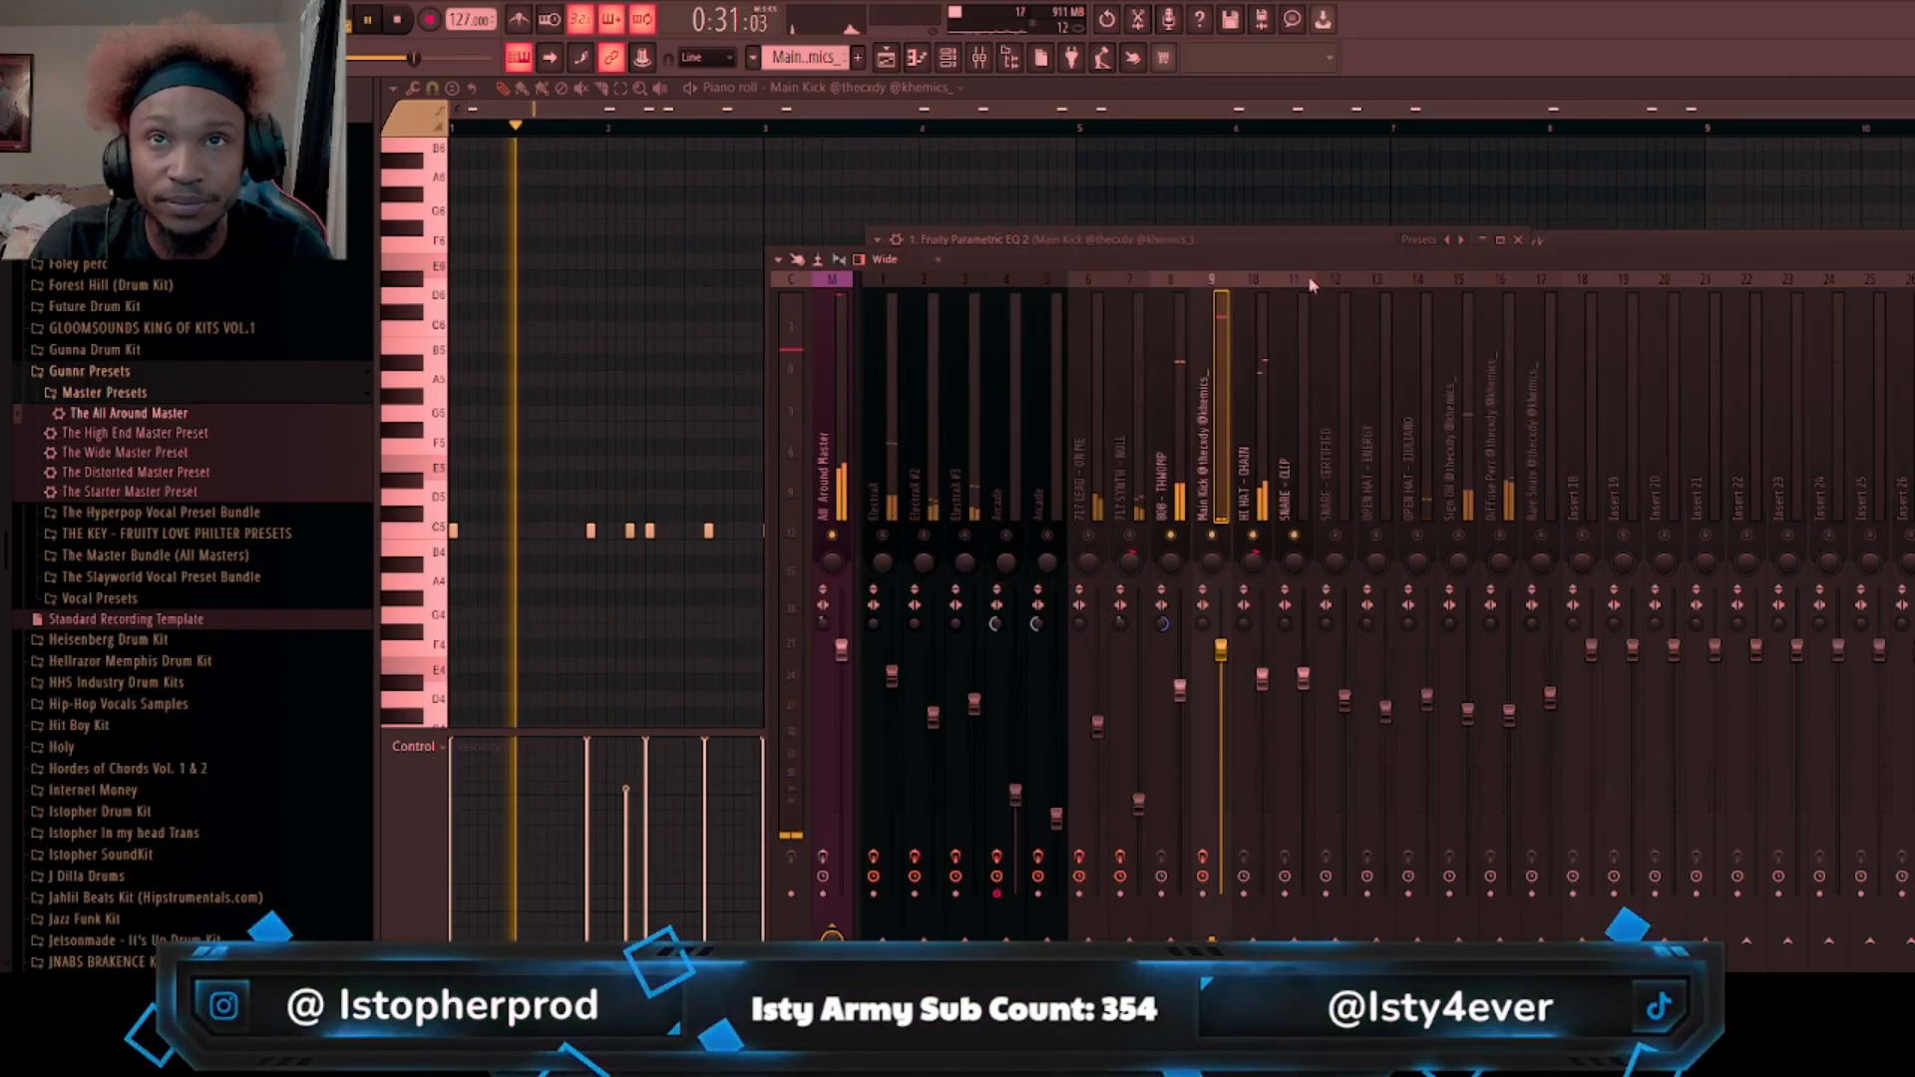
# Step: Shift EQ band 1 on the Main Kick further up in frequency while auditioning it with the isolated drums
pyautogui.click(1314, 237)
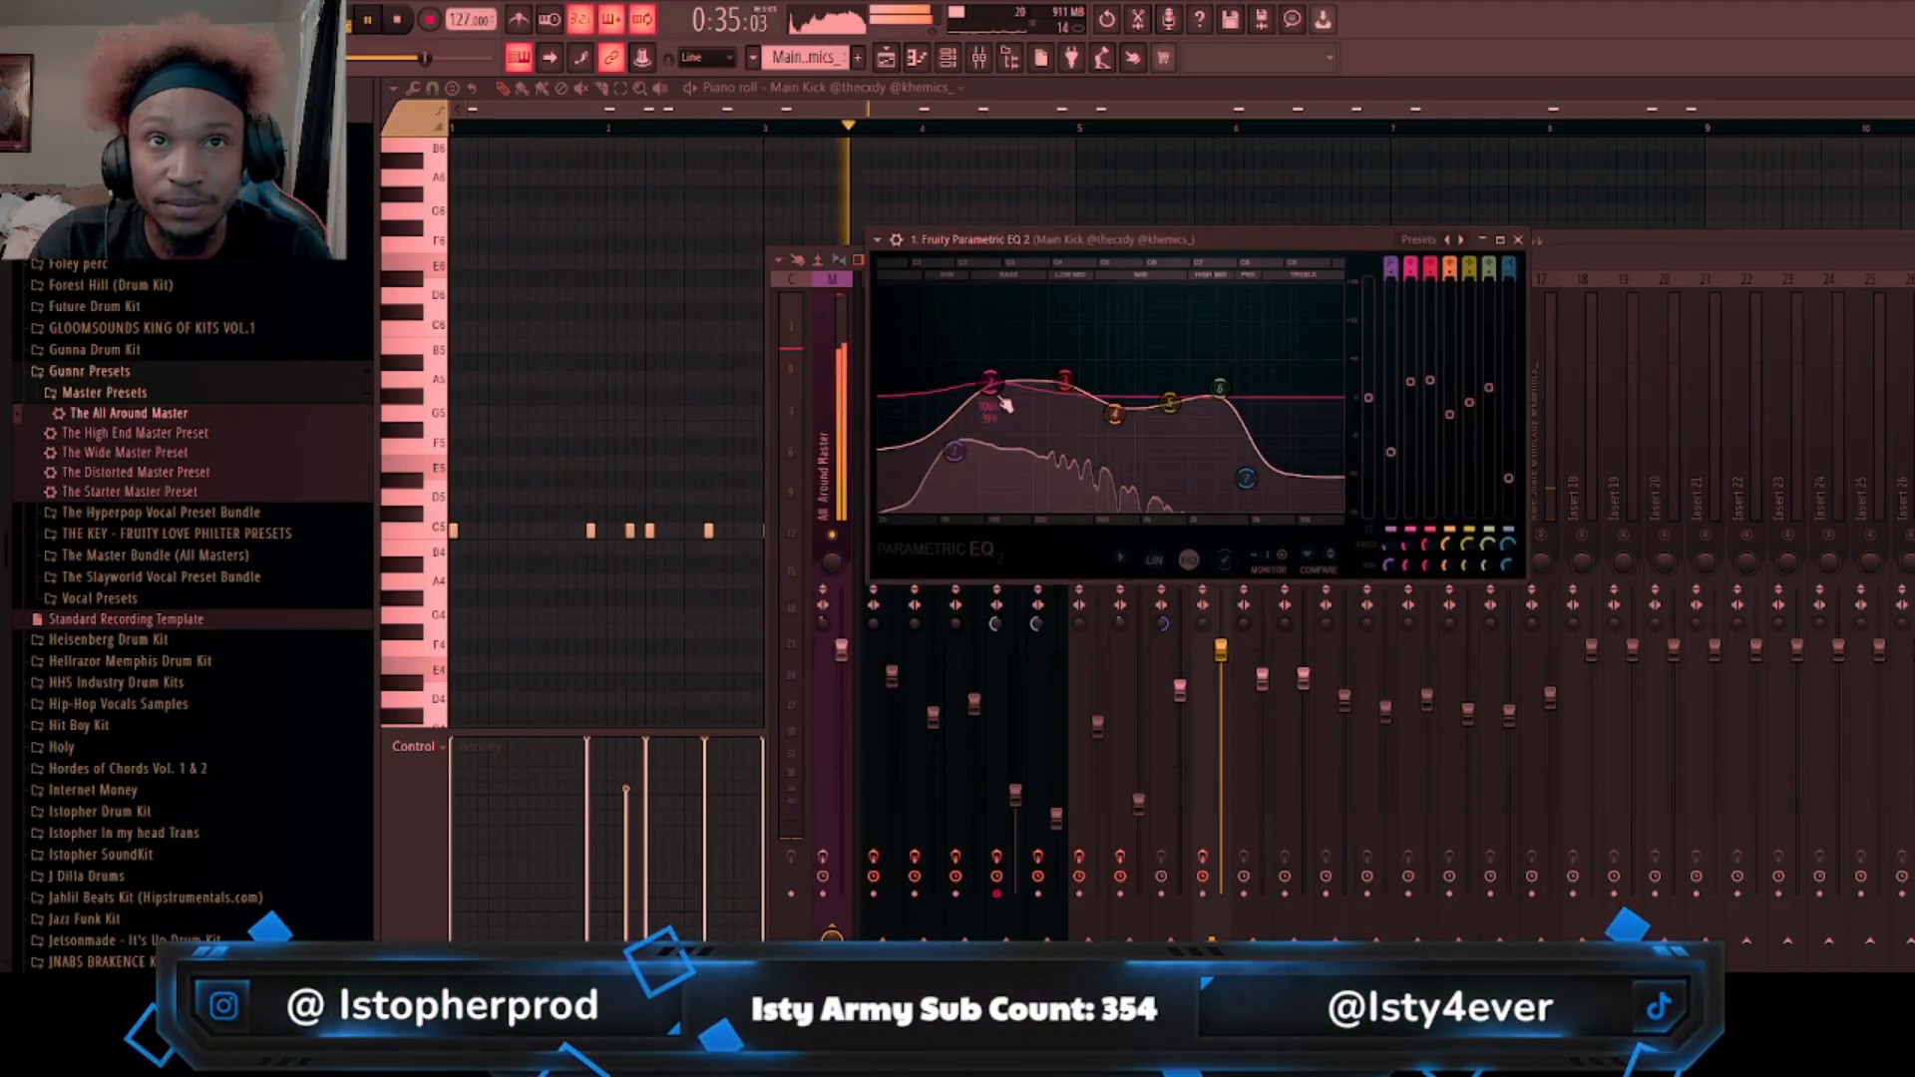
pyautogui.moveTo(955, 451); pyautogui.dragTo(977, 456)
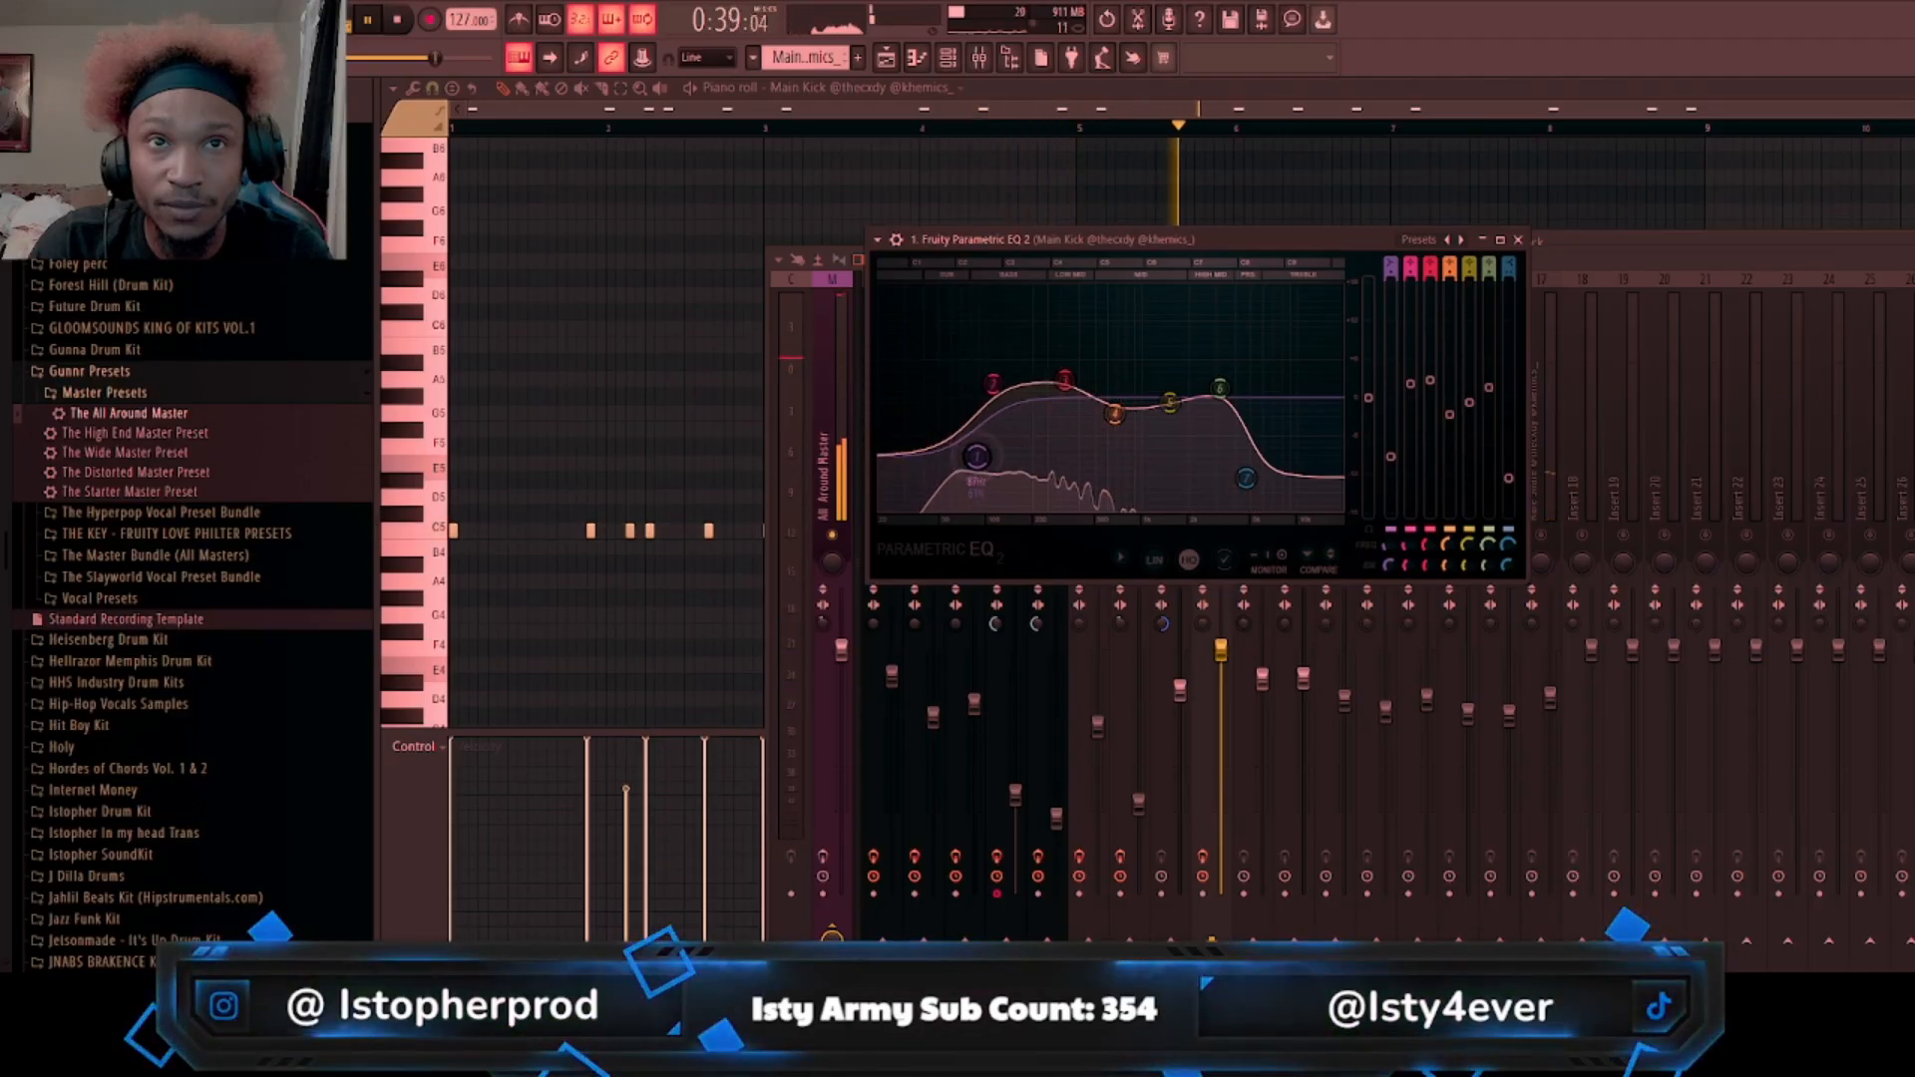
pyautogui.press('space')
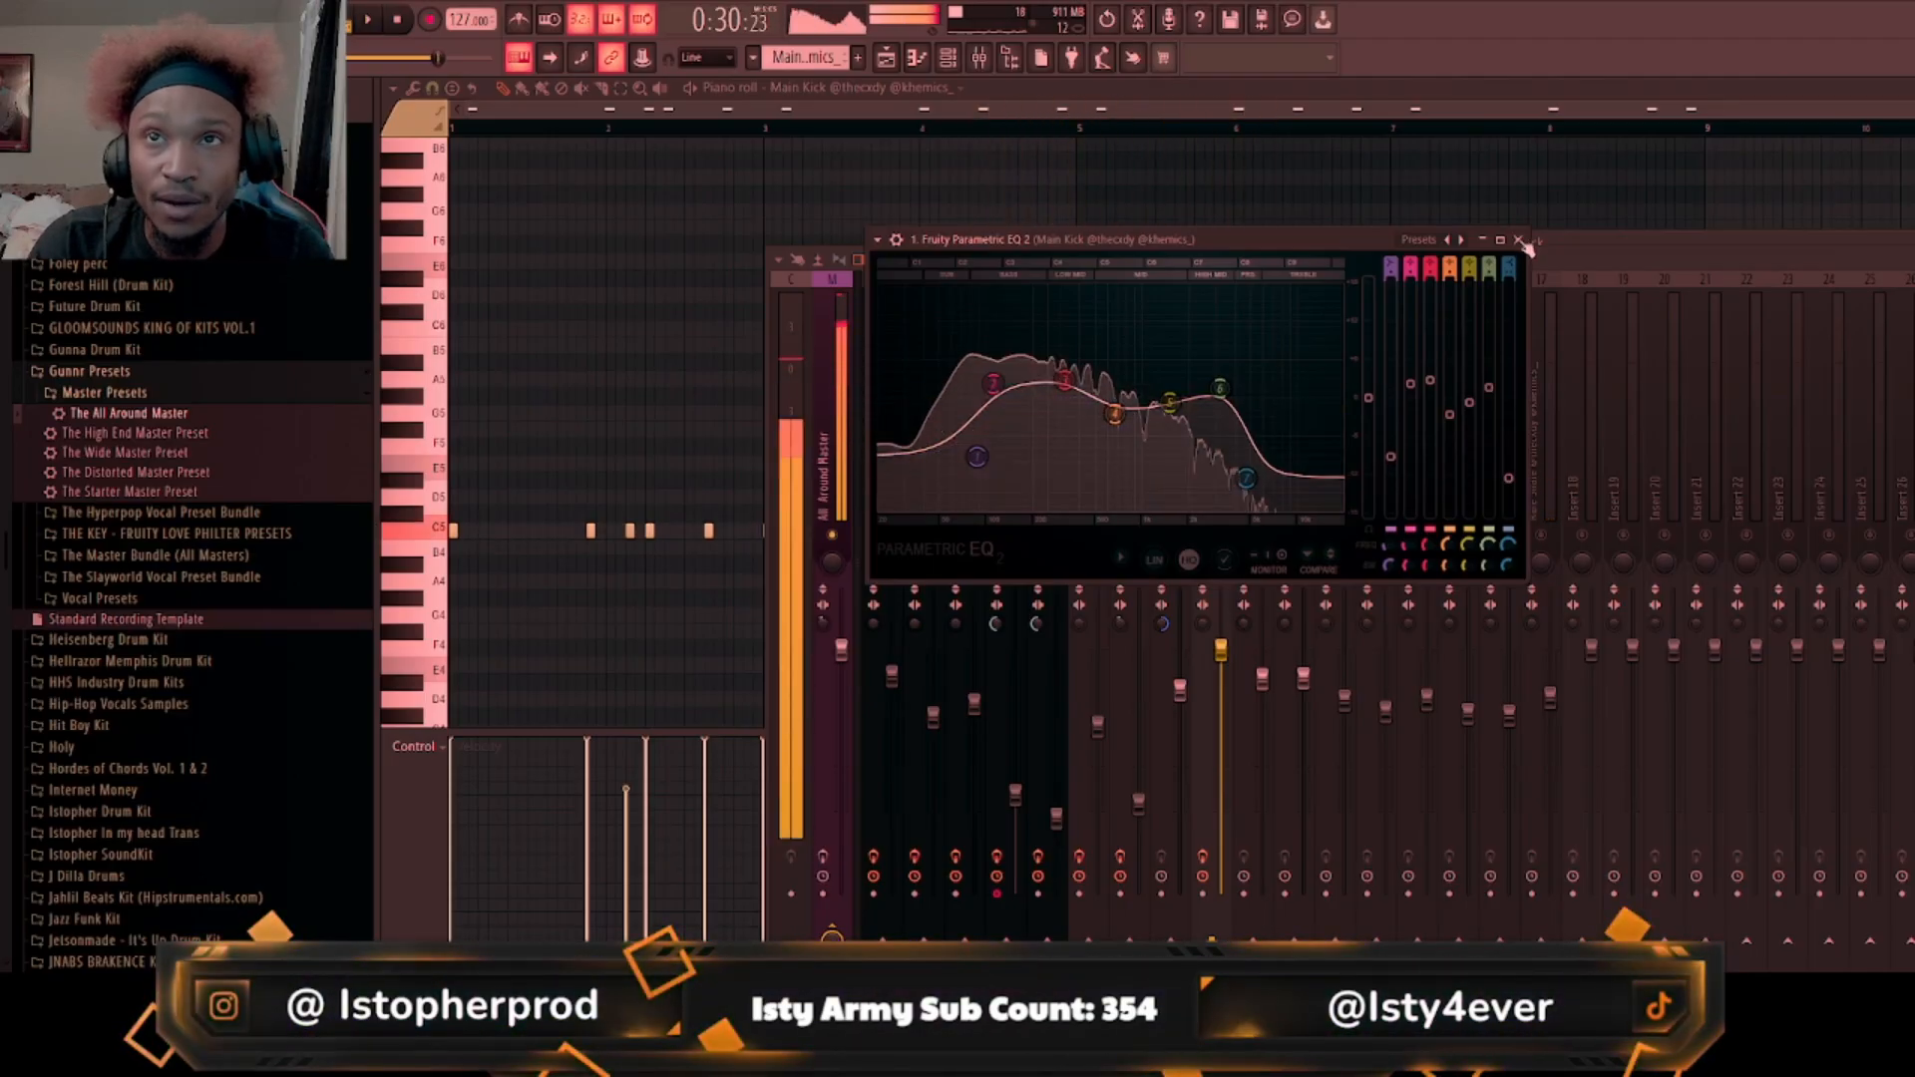
# Step: Close the equalizer, open the Main Kick's sampler settings from the channel rack, and turn off Load regions
pyautogui.click(1518, 241)
pyautogui.click(948, 57)
pyautogui.click(1387, 457)
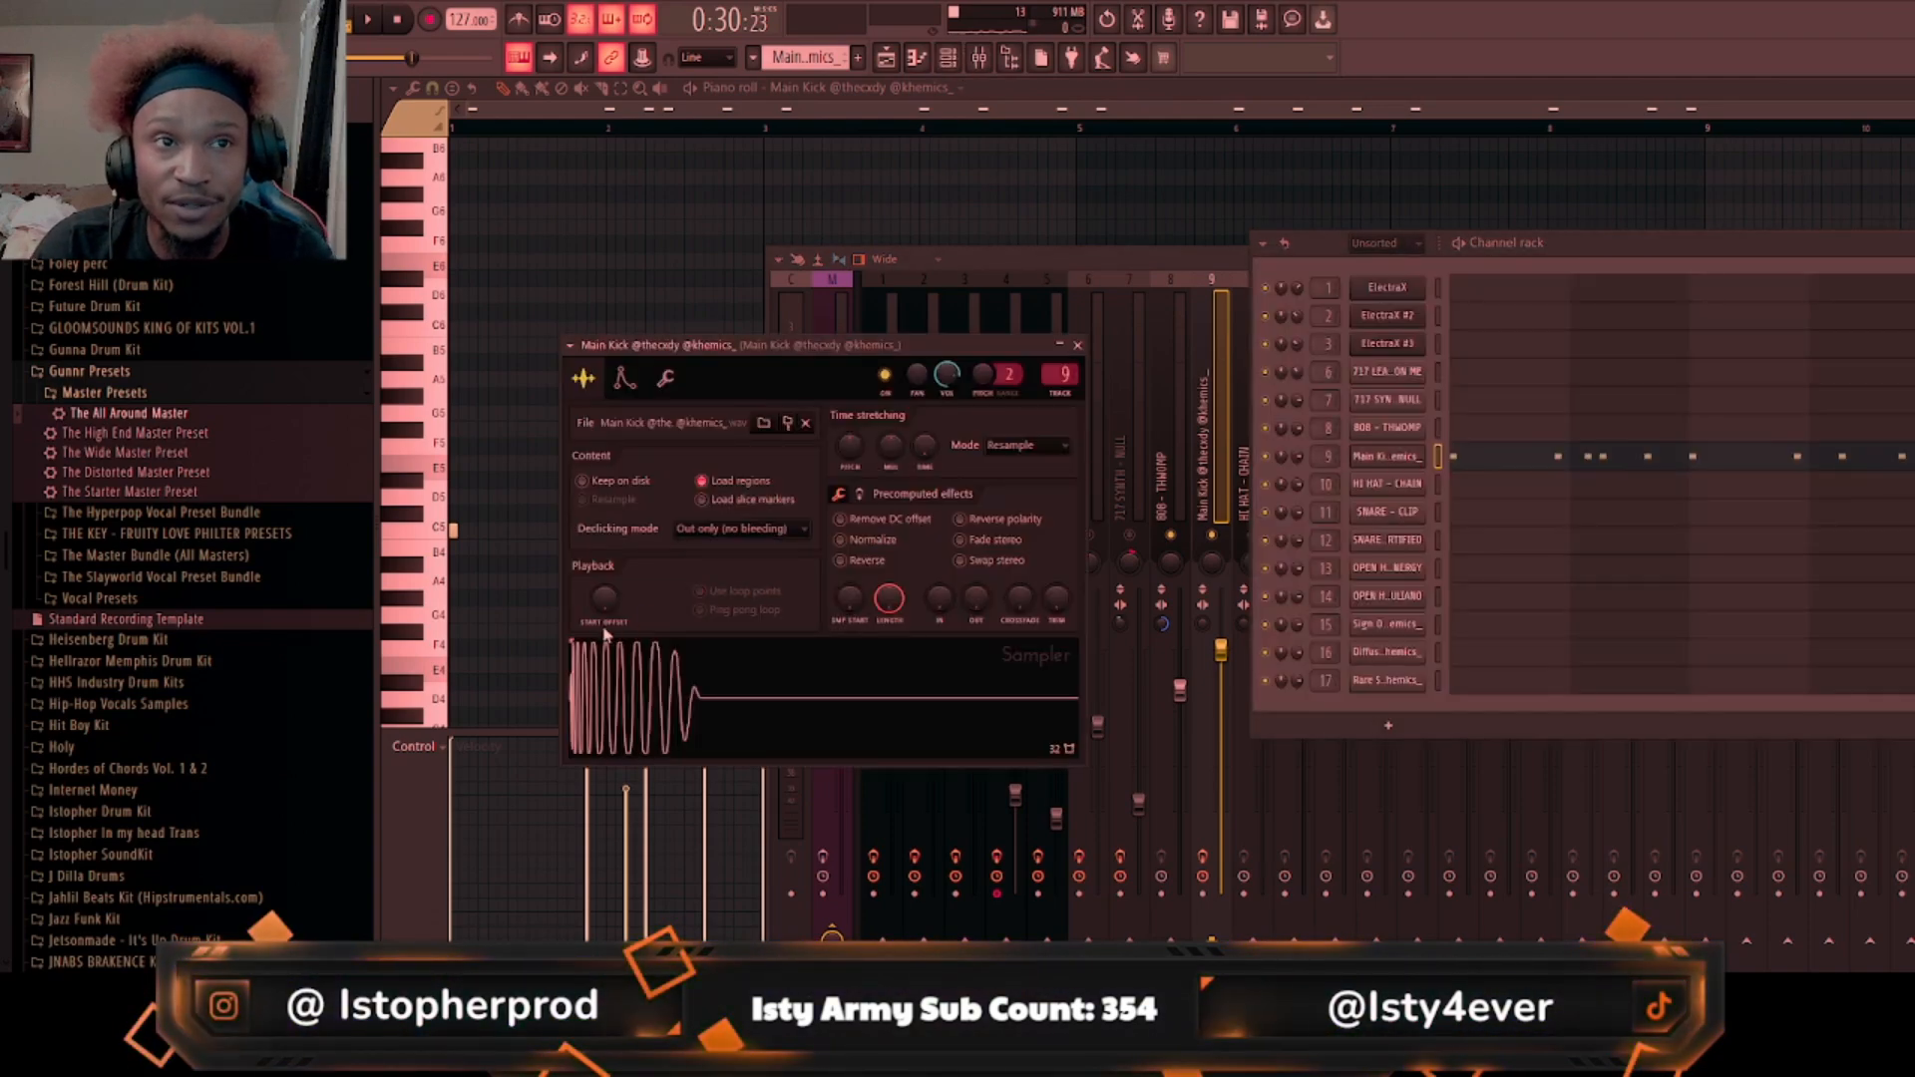
pyautogui.click(736, 482)
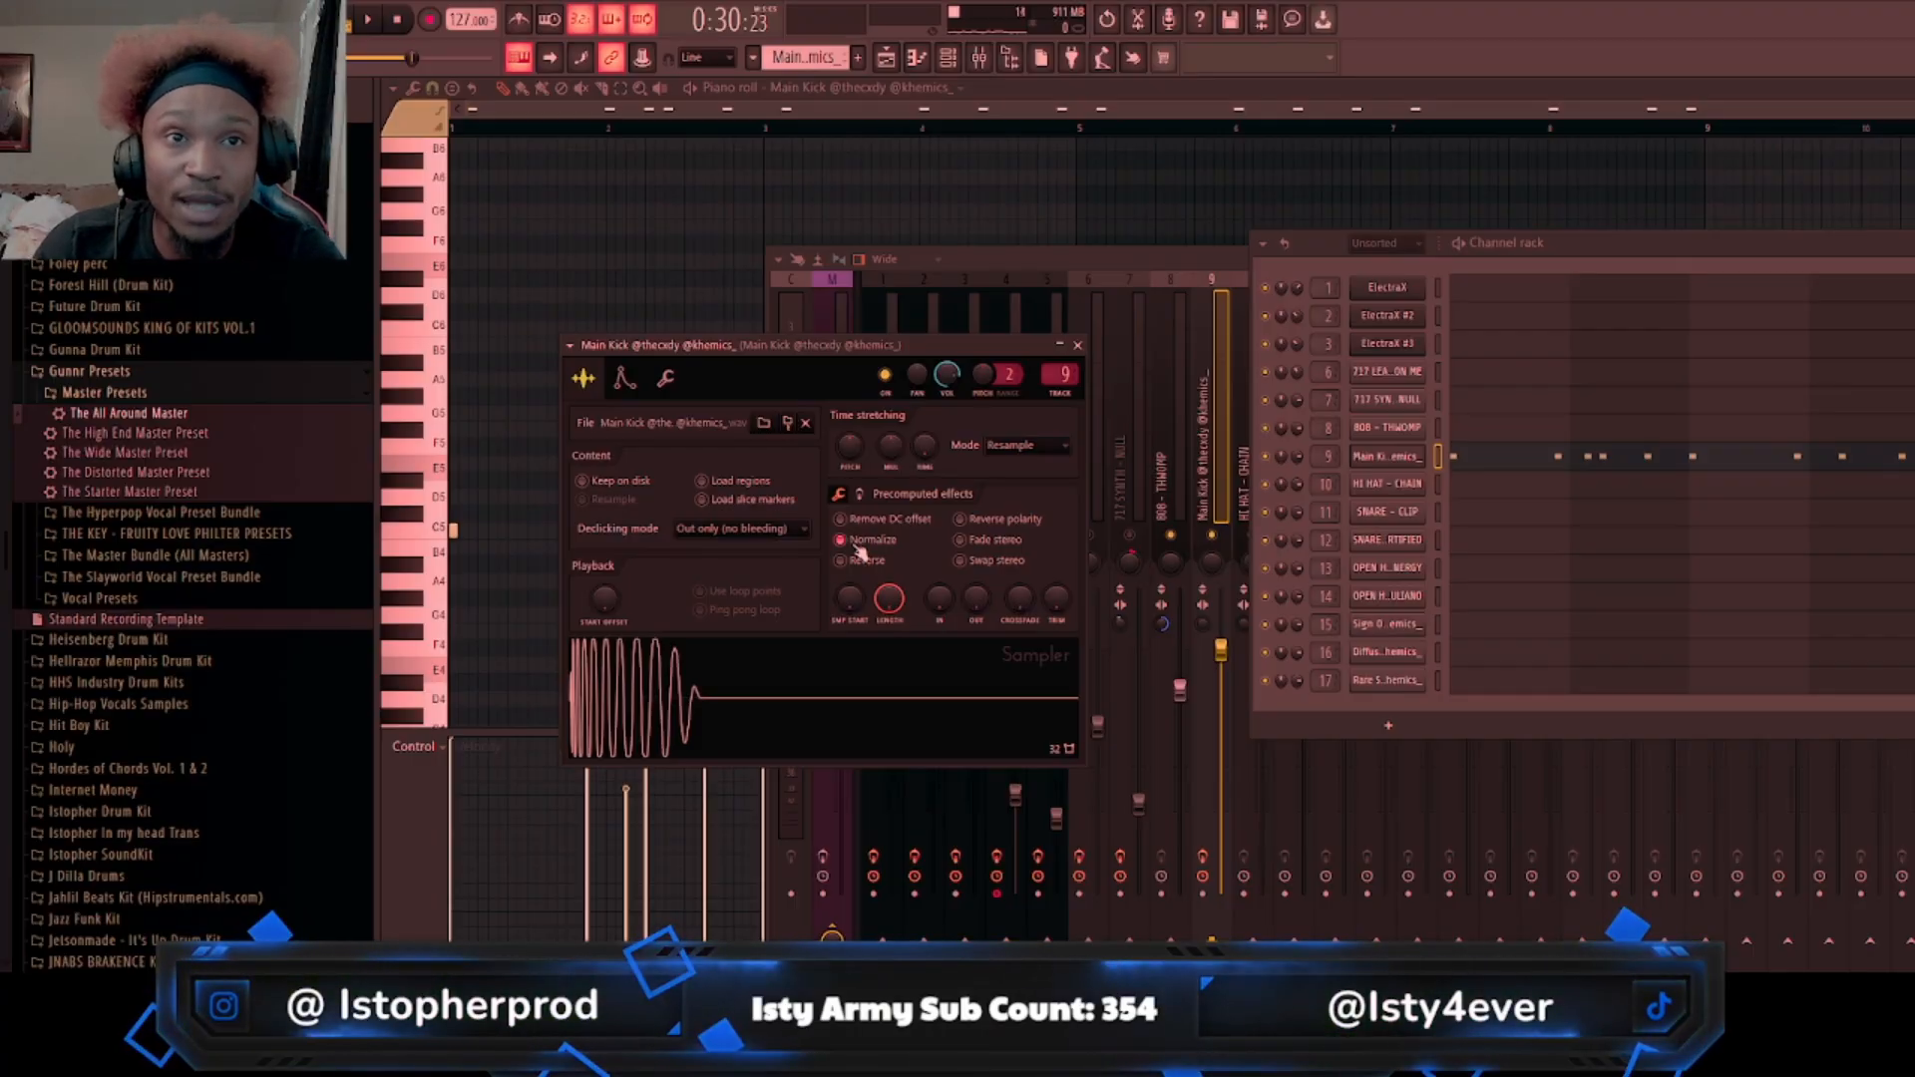
# Step: Enable Normalize for the Main Kick sample and audition it in the mix
pyautogui.click(856, 546)
pyautogui.press('space')
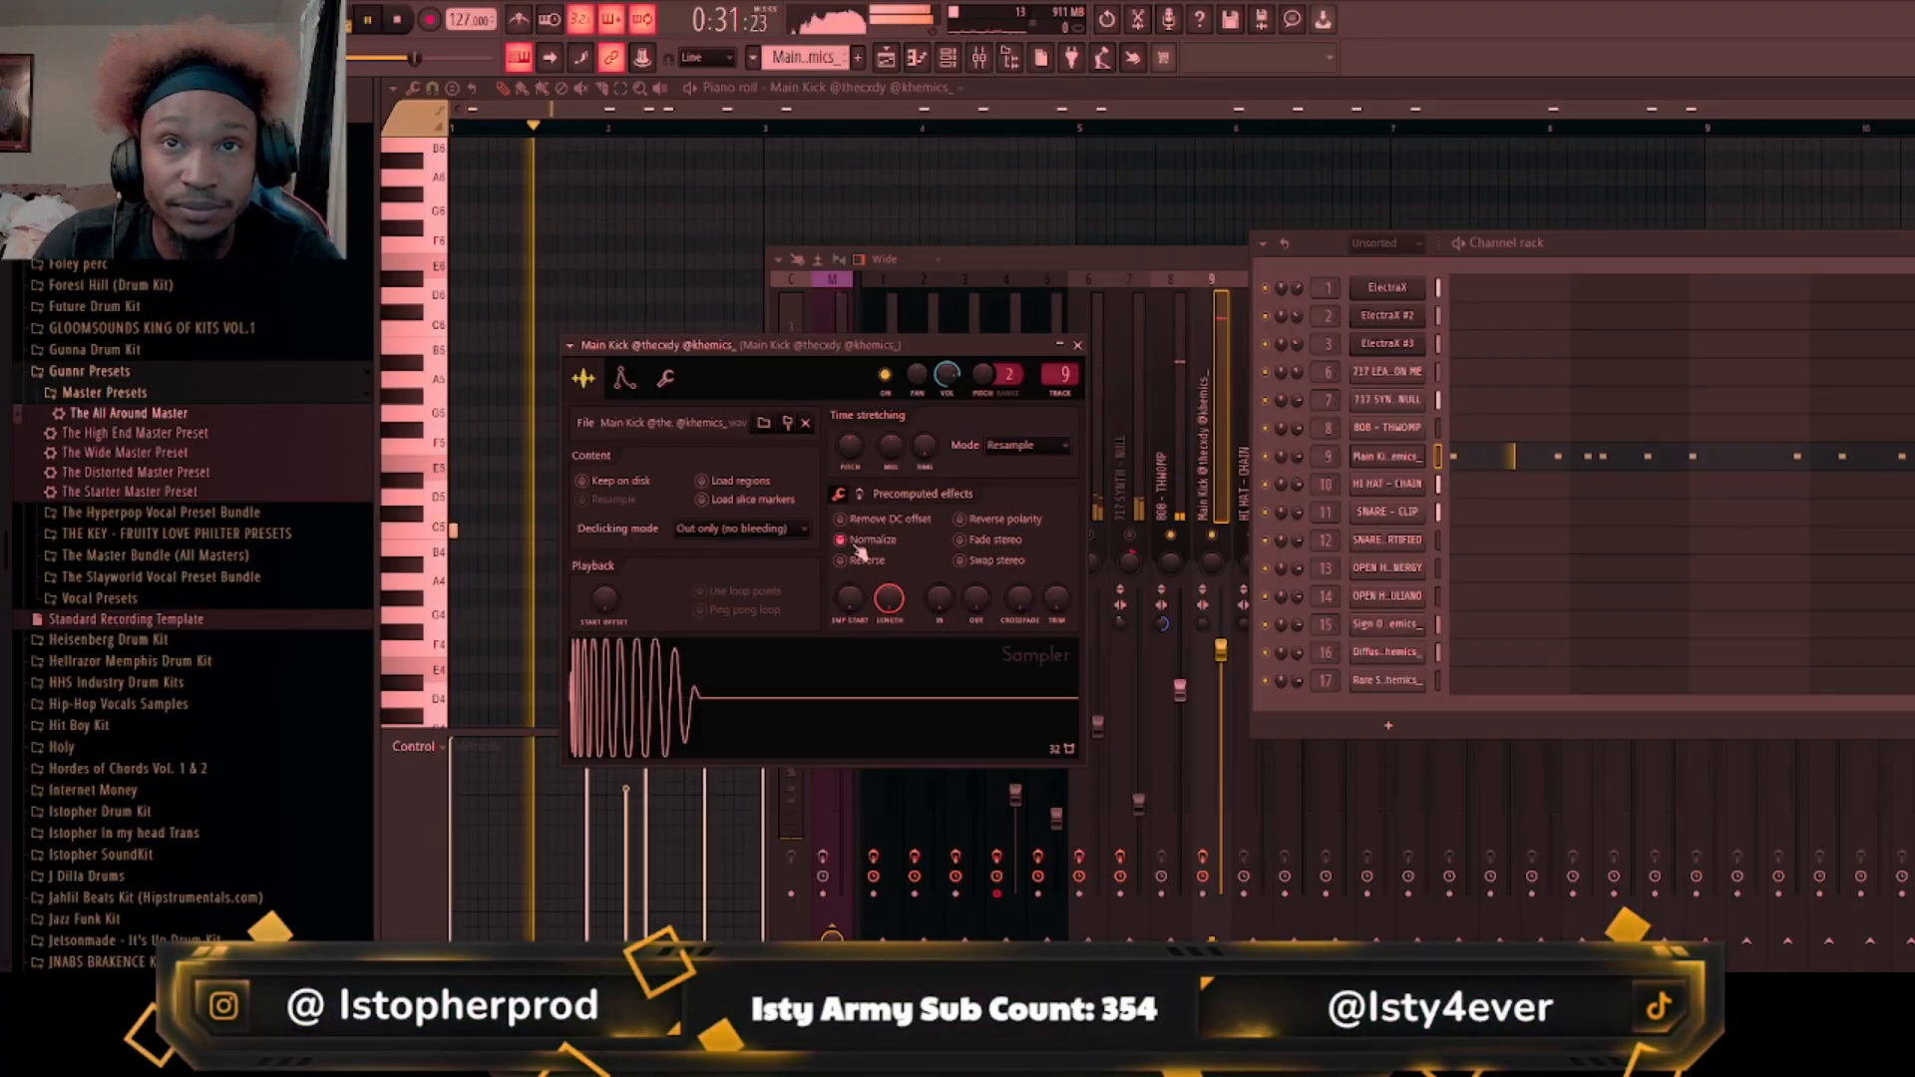
pyautogui.press('space')
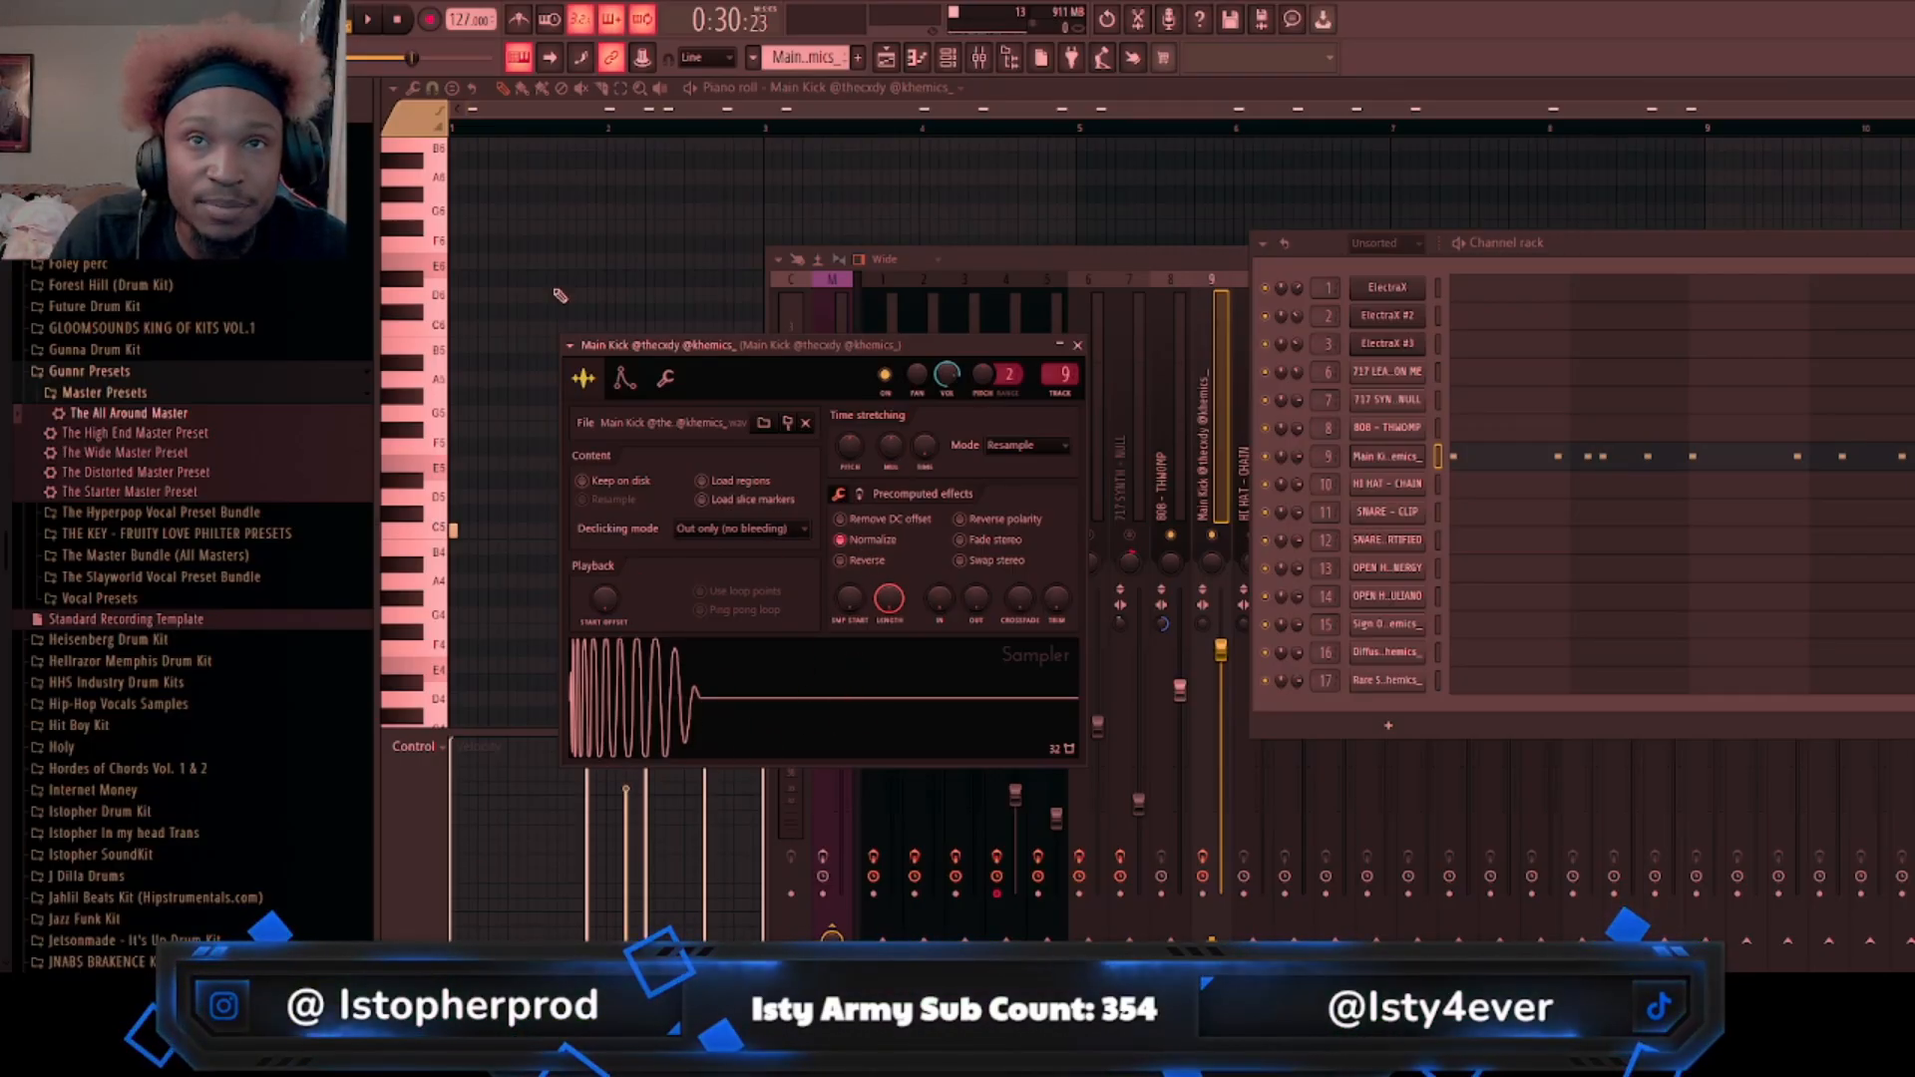
# Step: Turn off Normalize on the Main Kick during playback and mute the 808 track in the mixer
pyautogui.click(367, 19)
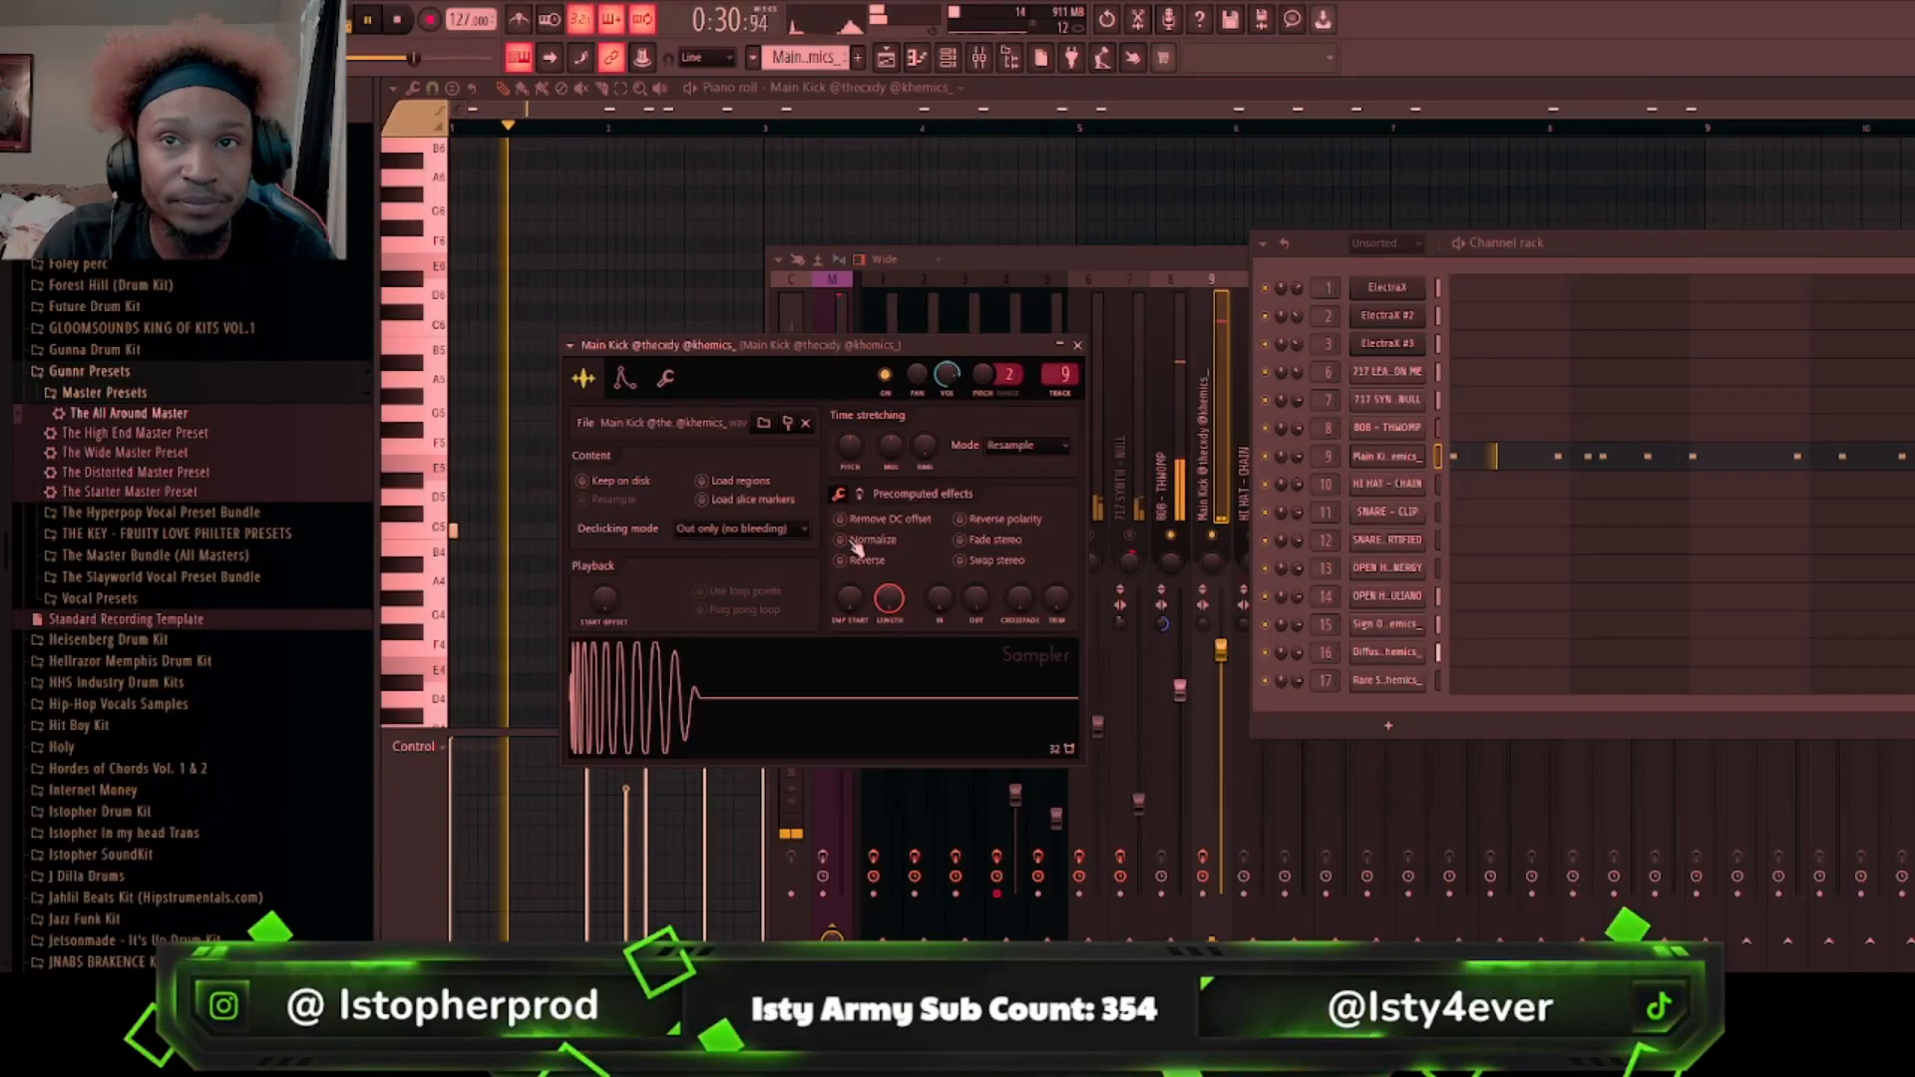
pyautogui.click(843, 540)
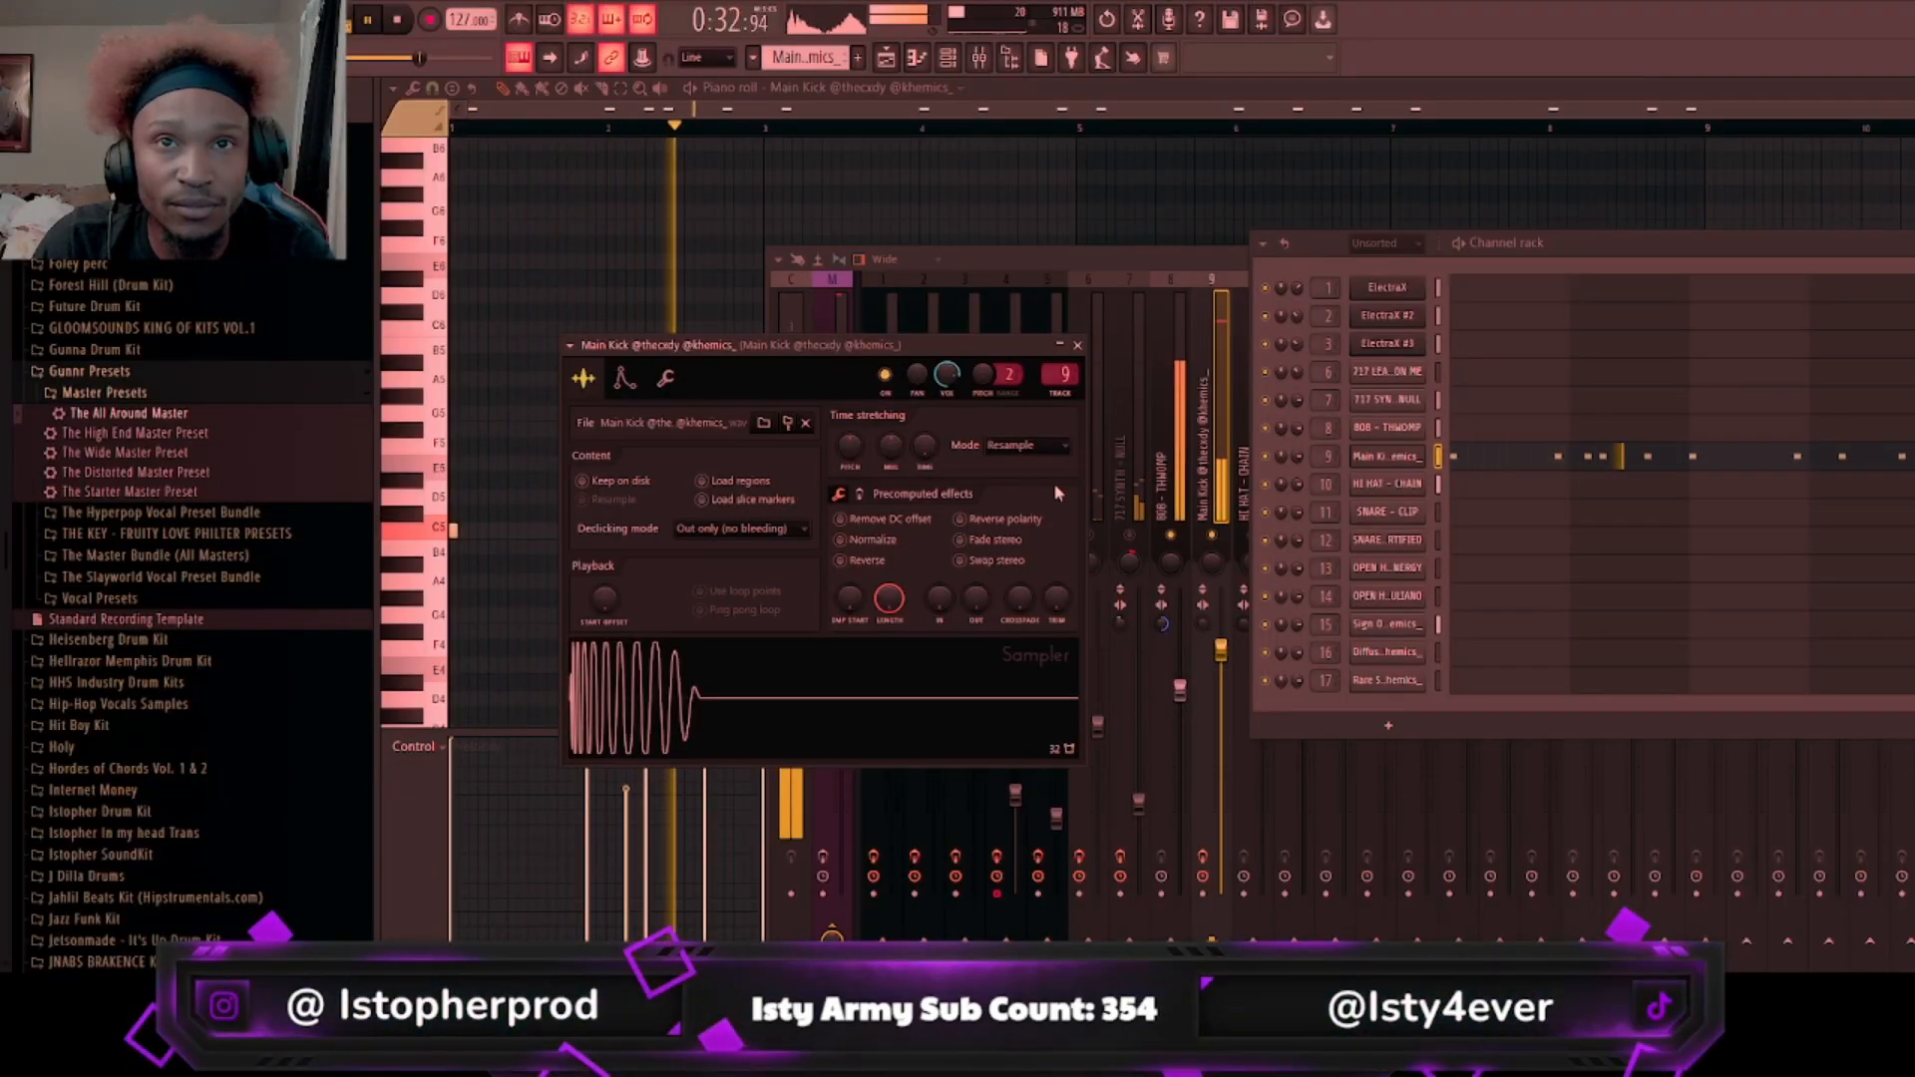
pyautogui.click(1184, 535)
pyautogui.click(718, 434)
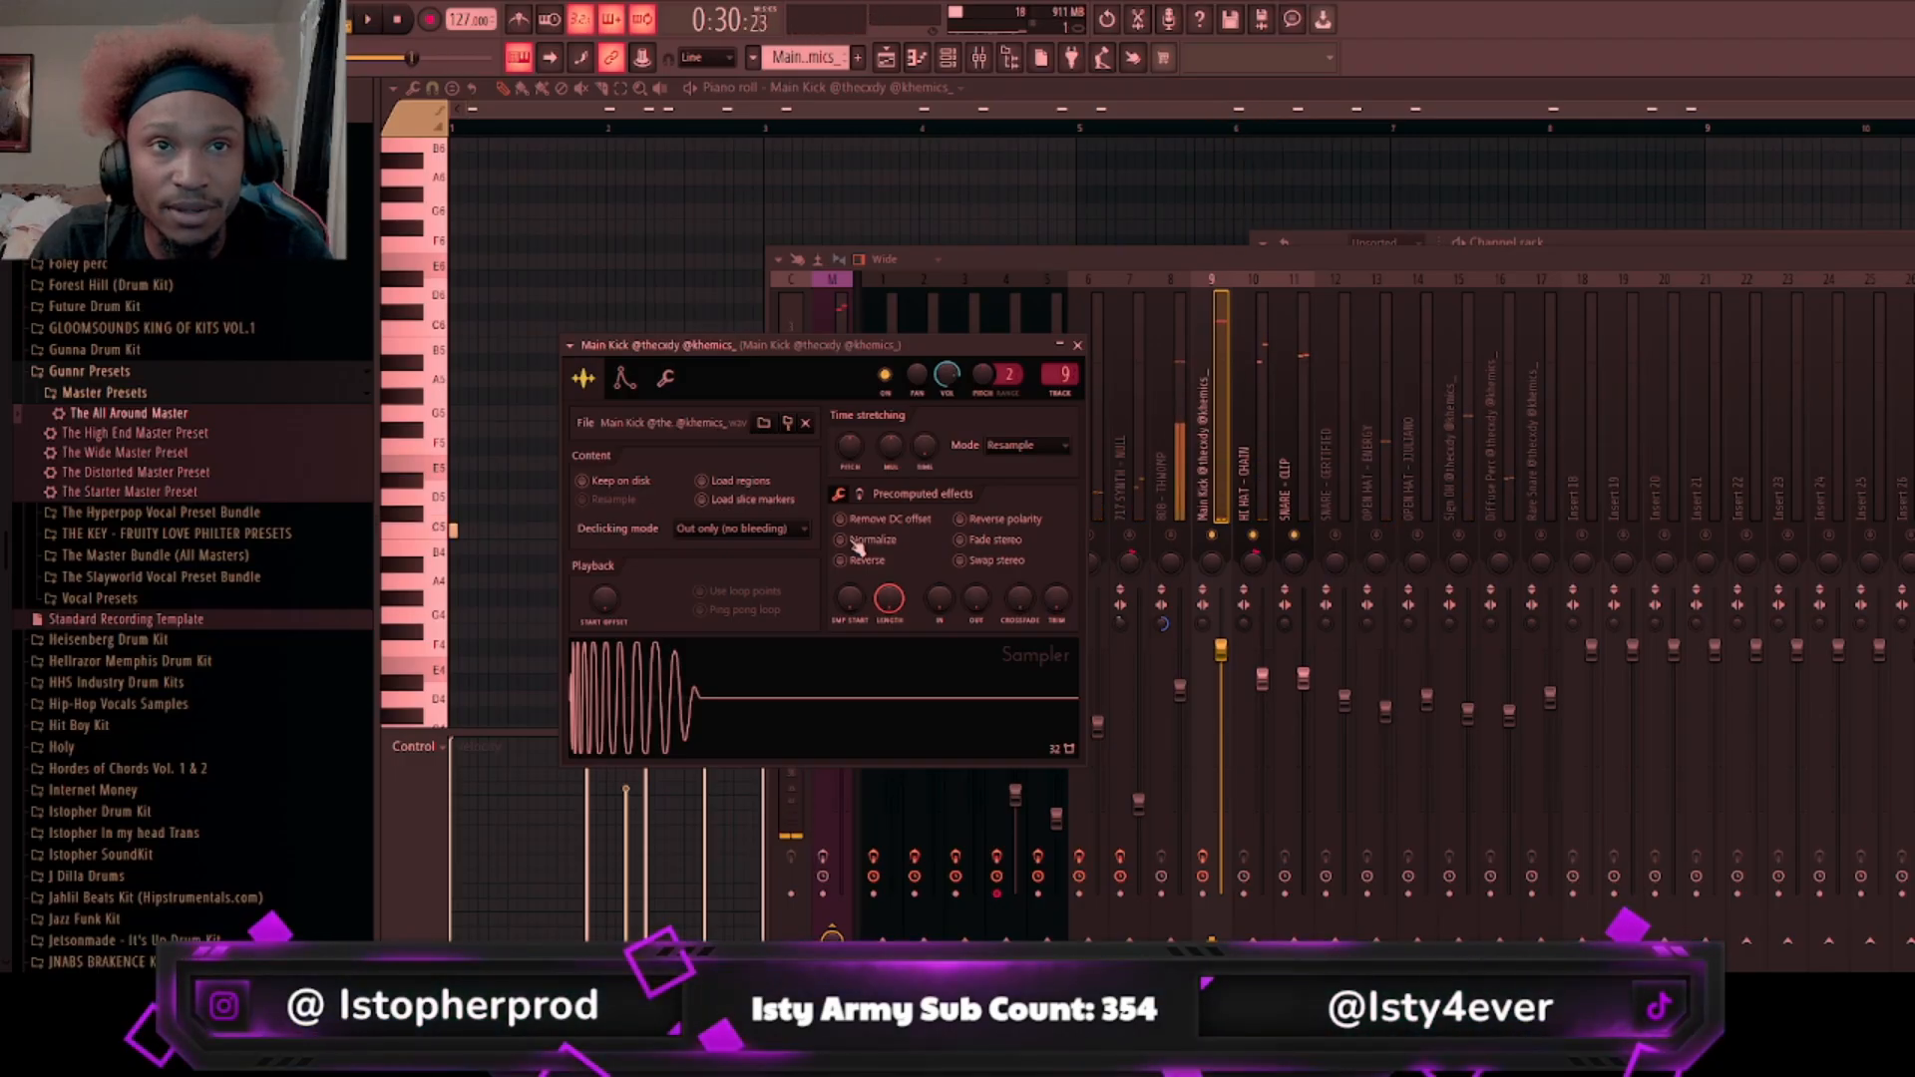
# Step: Compare the Main Kick with Normalize off and on over repeated playbacks, leaving Normalize on
pyautogui.press('space')
pyautogui.press('space')
pyautogui.press('space')
pyautogui.press('space')
pyautogui.press('space')
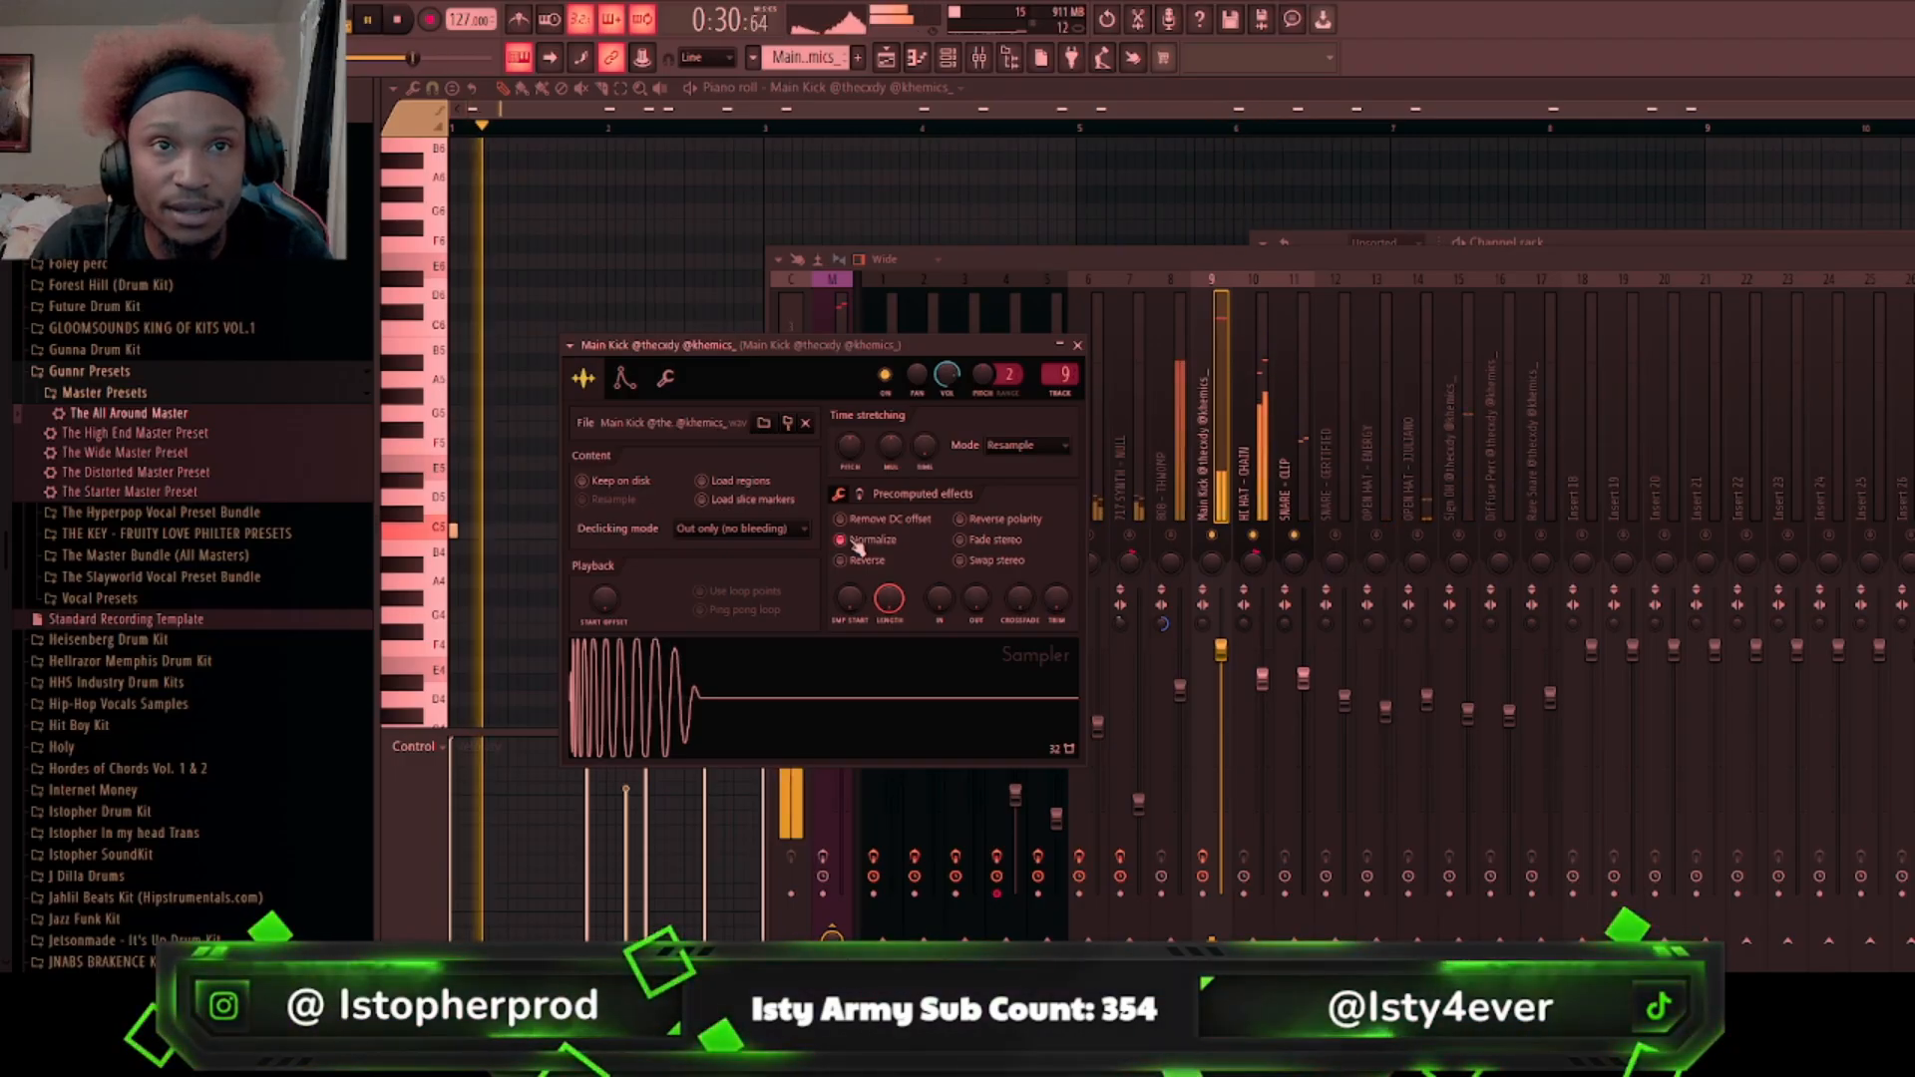
pyautogui.press('space')
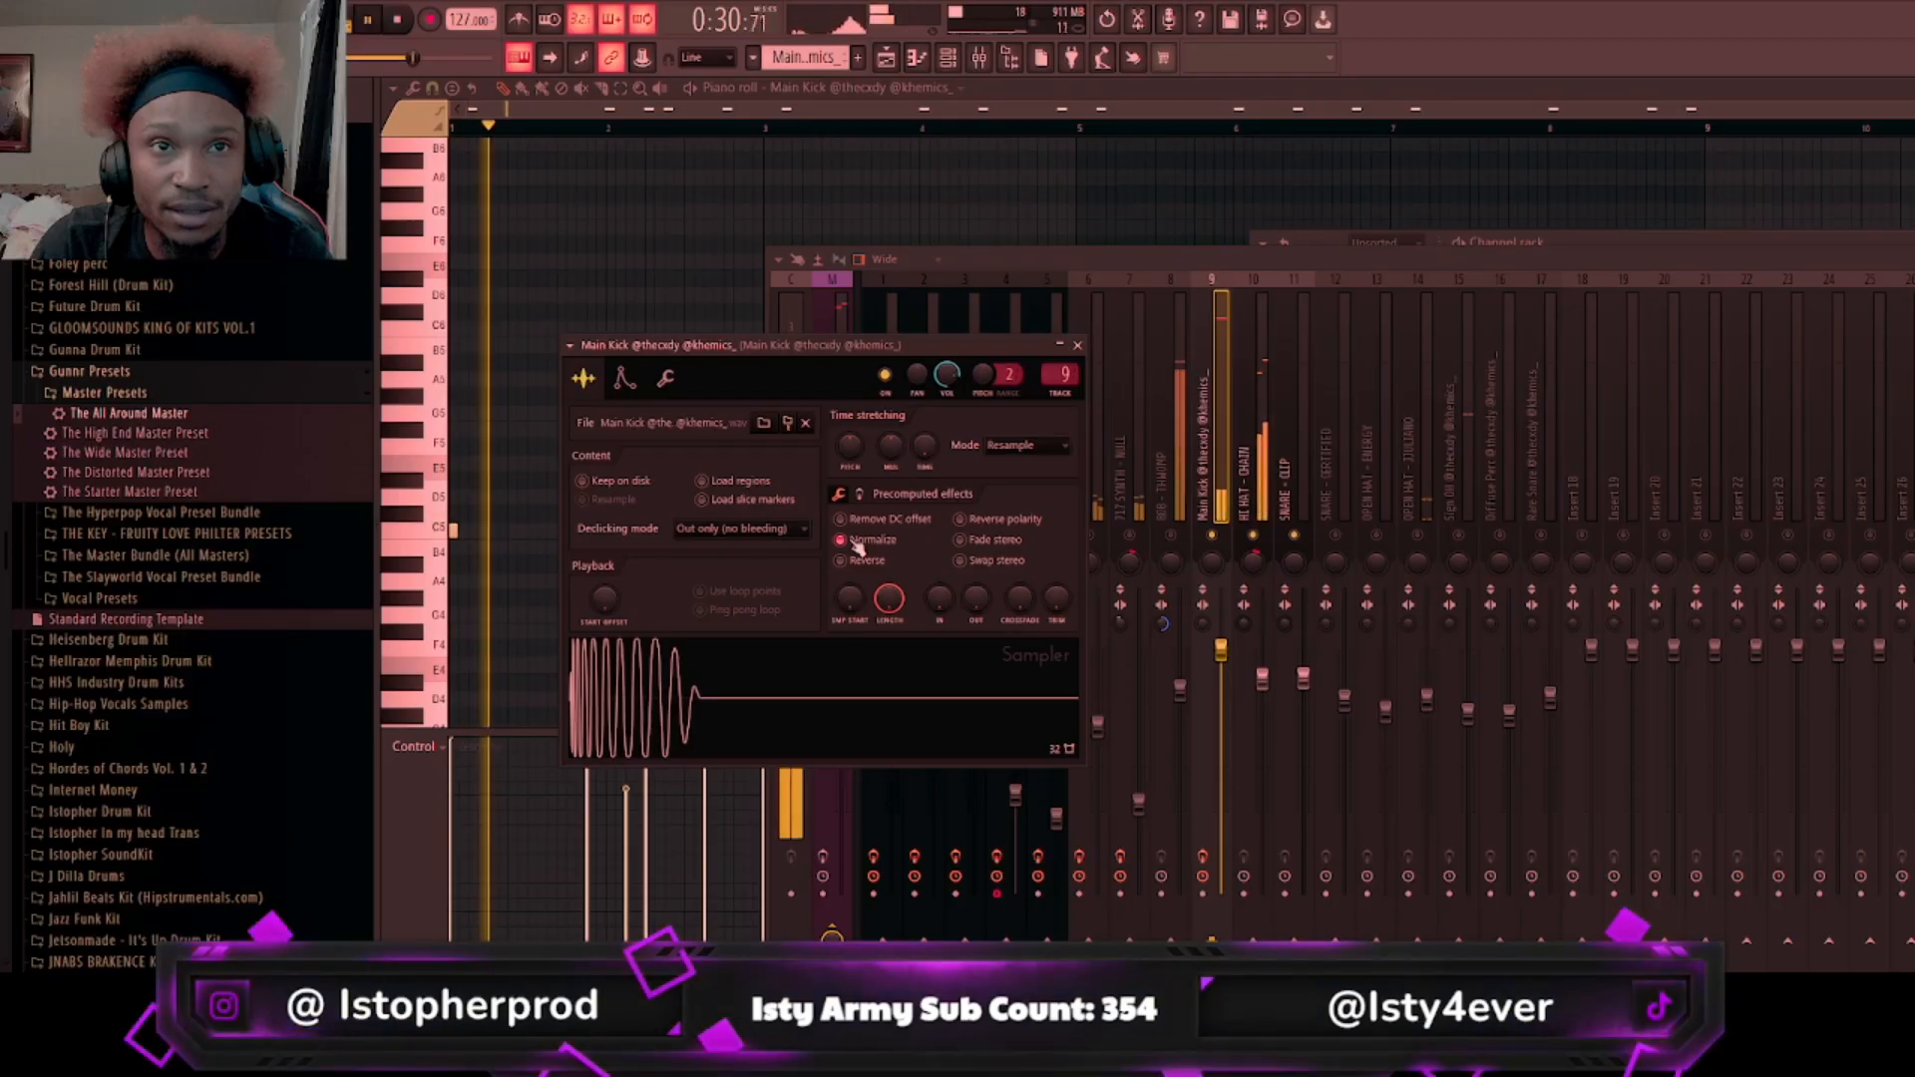
pyautogui.press('space')
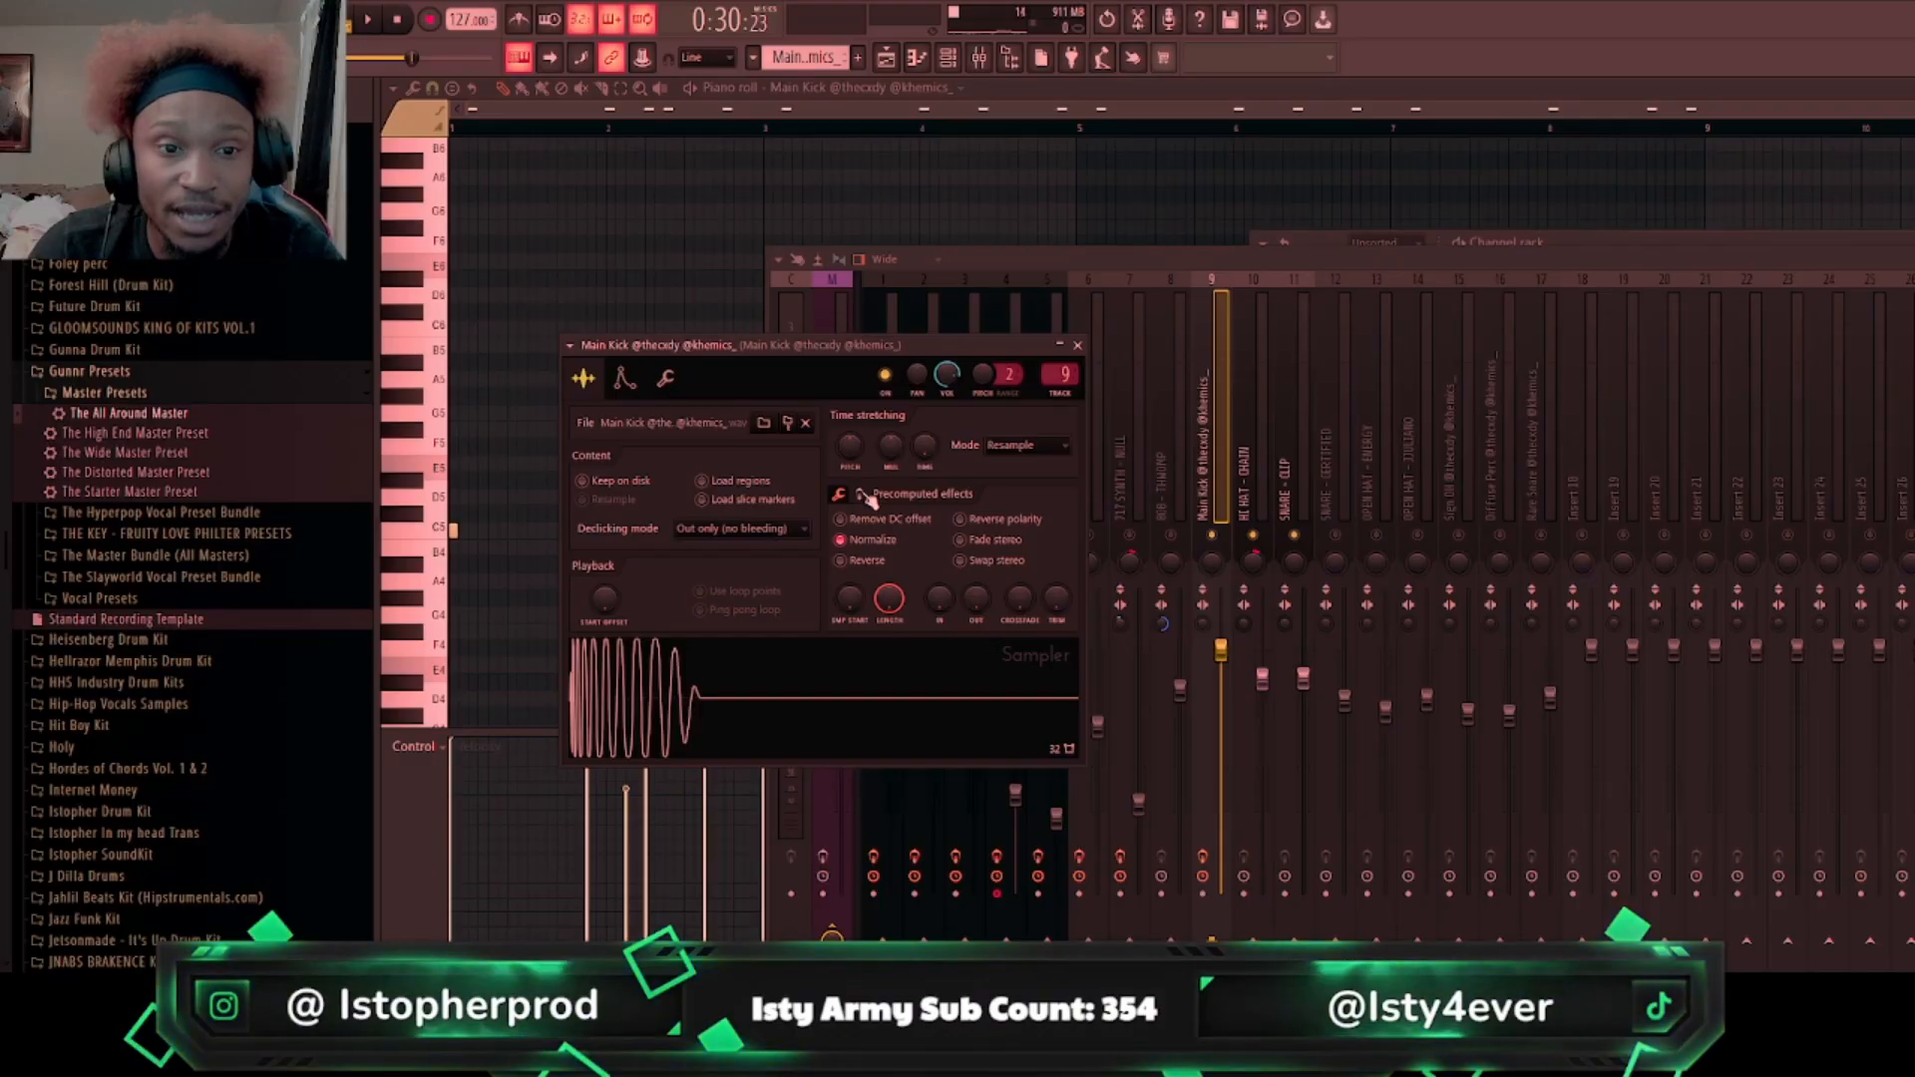
# Step: Try a heavy precomputed Boost on the Main Kick sample and audition the distortion
pyautogui.click(863, 495)
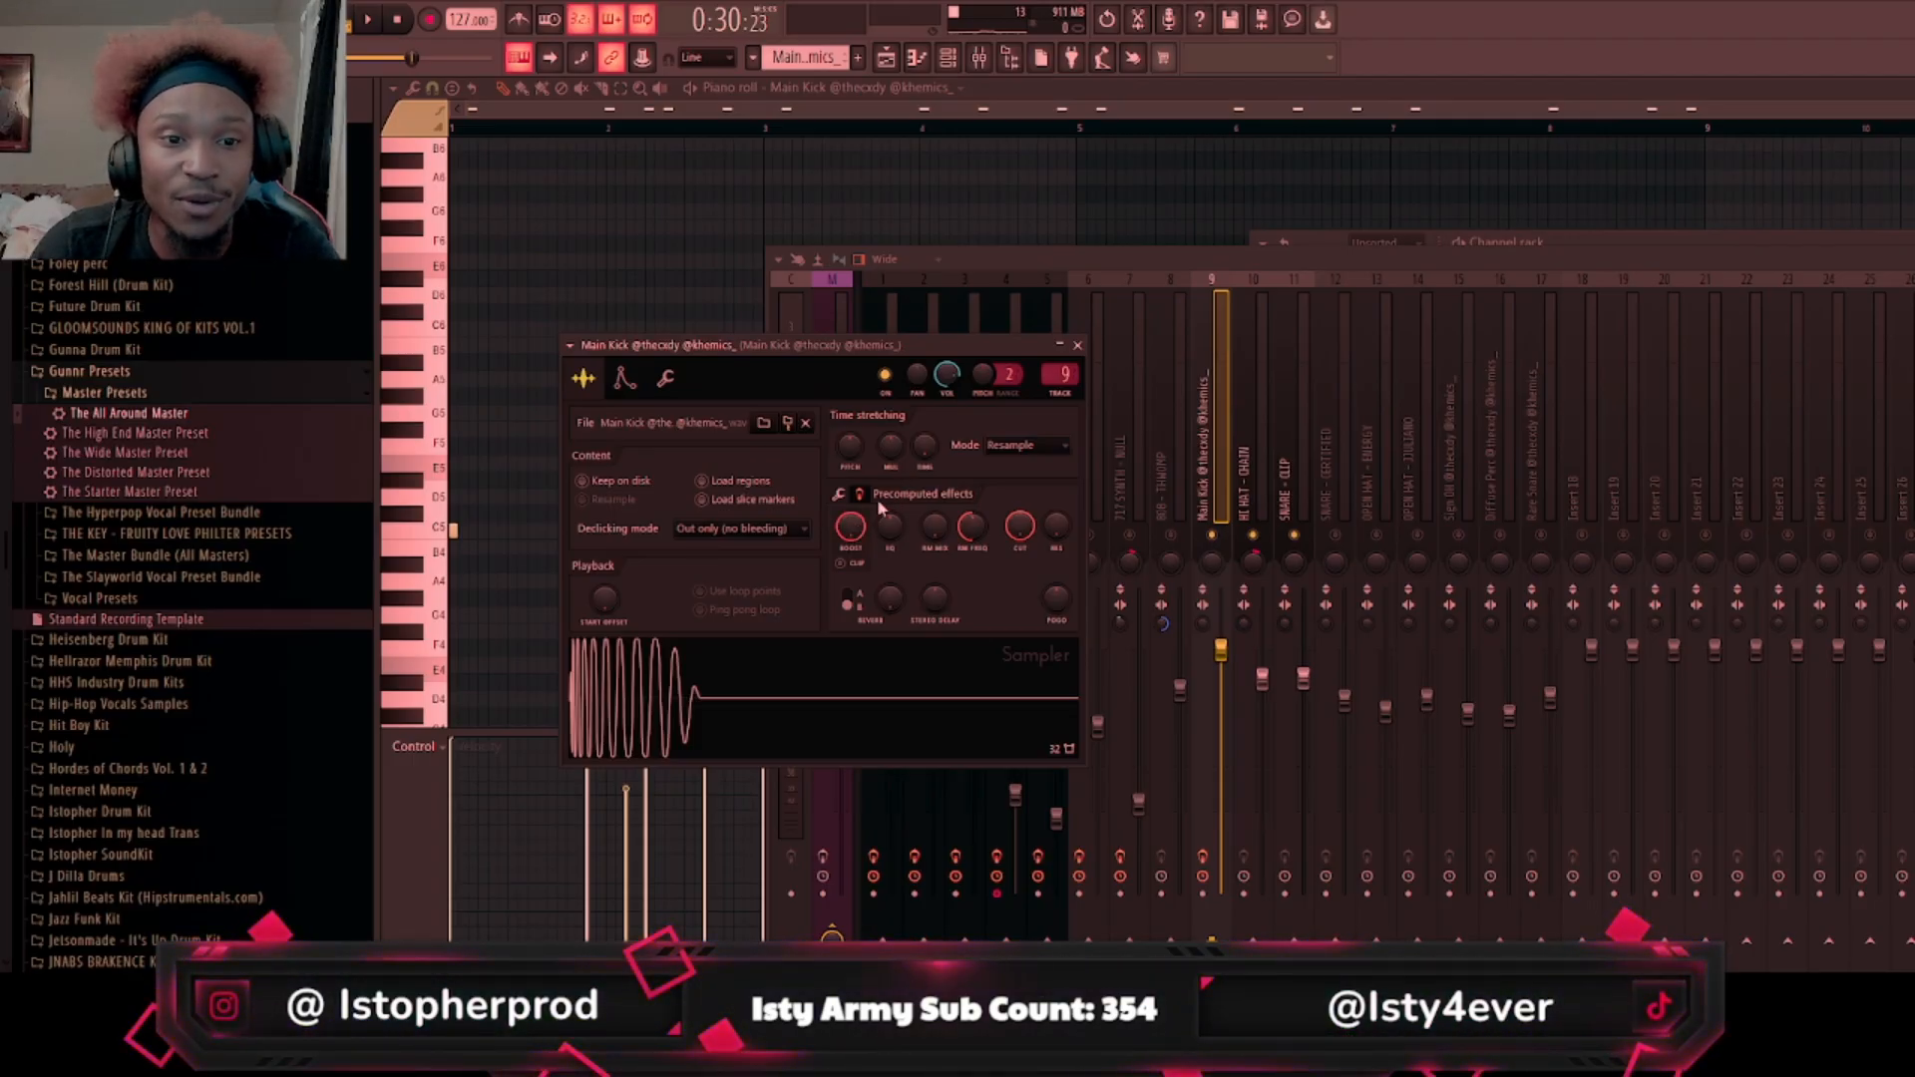
pyautogui.moveTo(851, 535); pyautogui.dragTo(849, 489)
pyautogui.press('space')
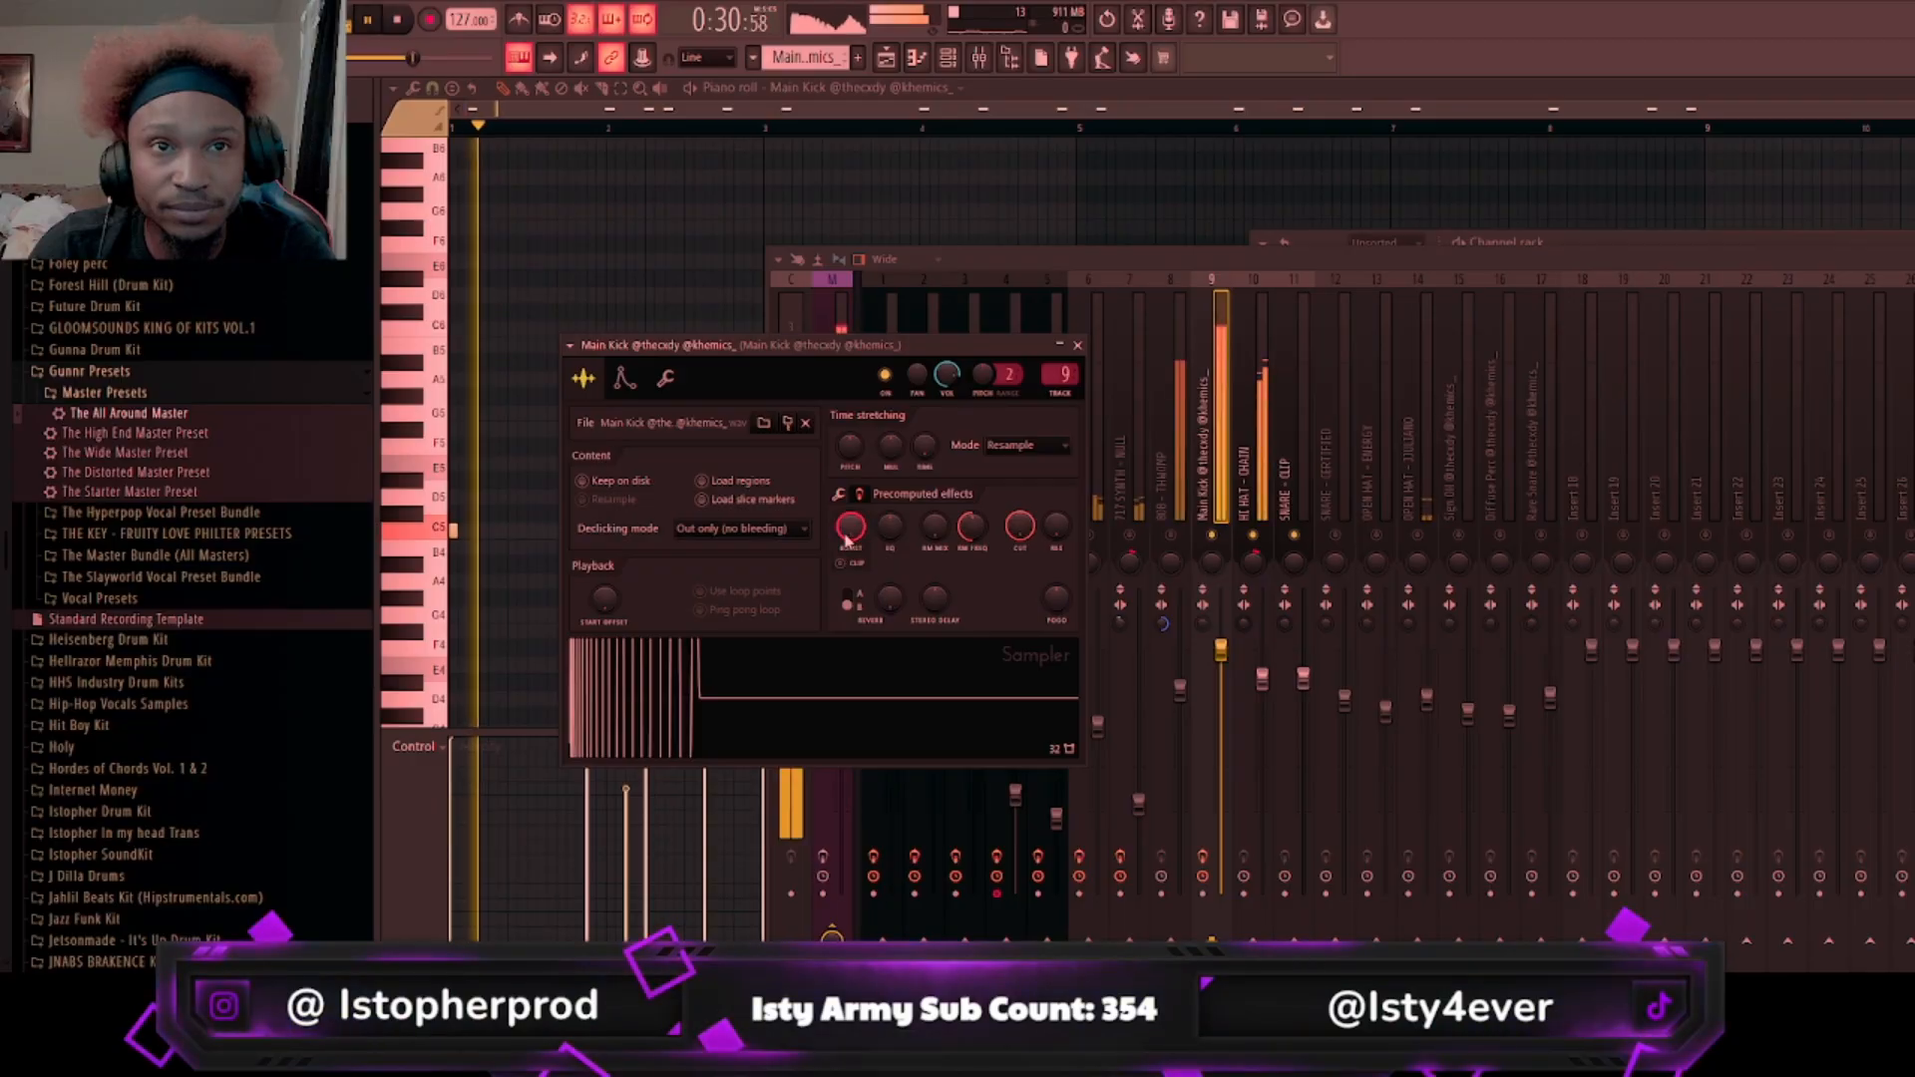
pyautogui.press('space')
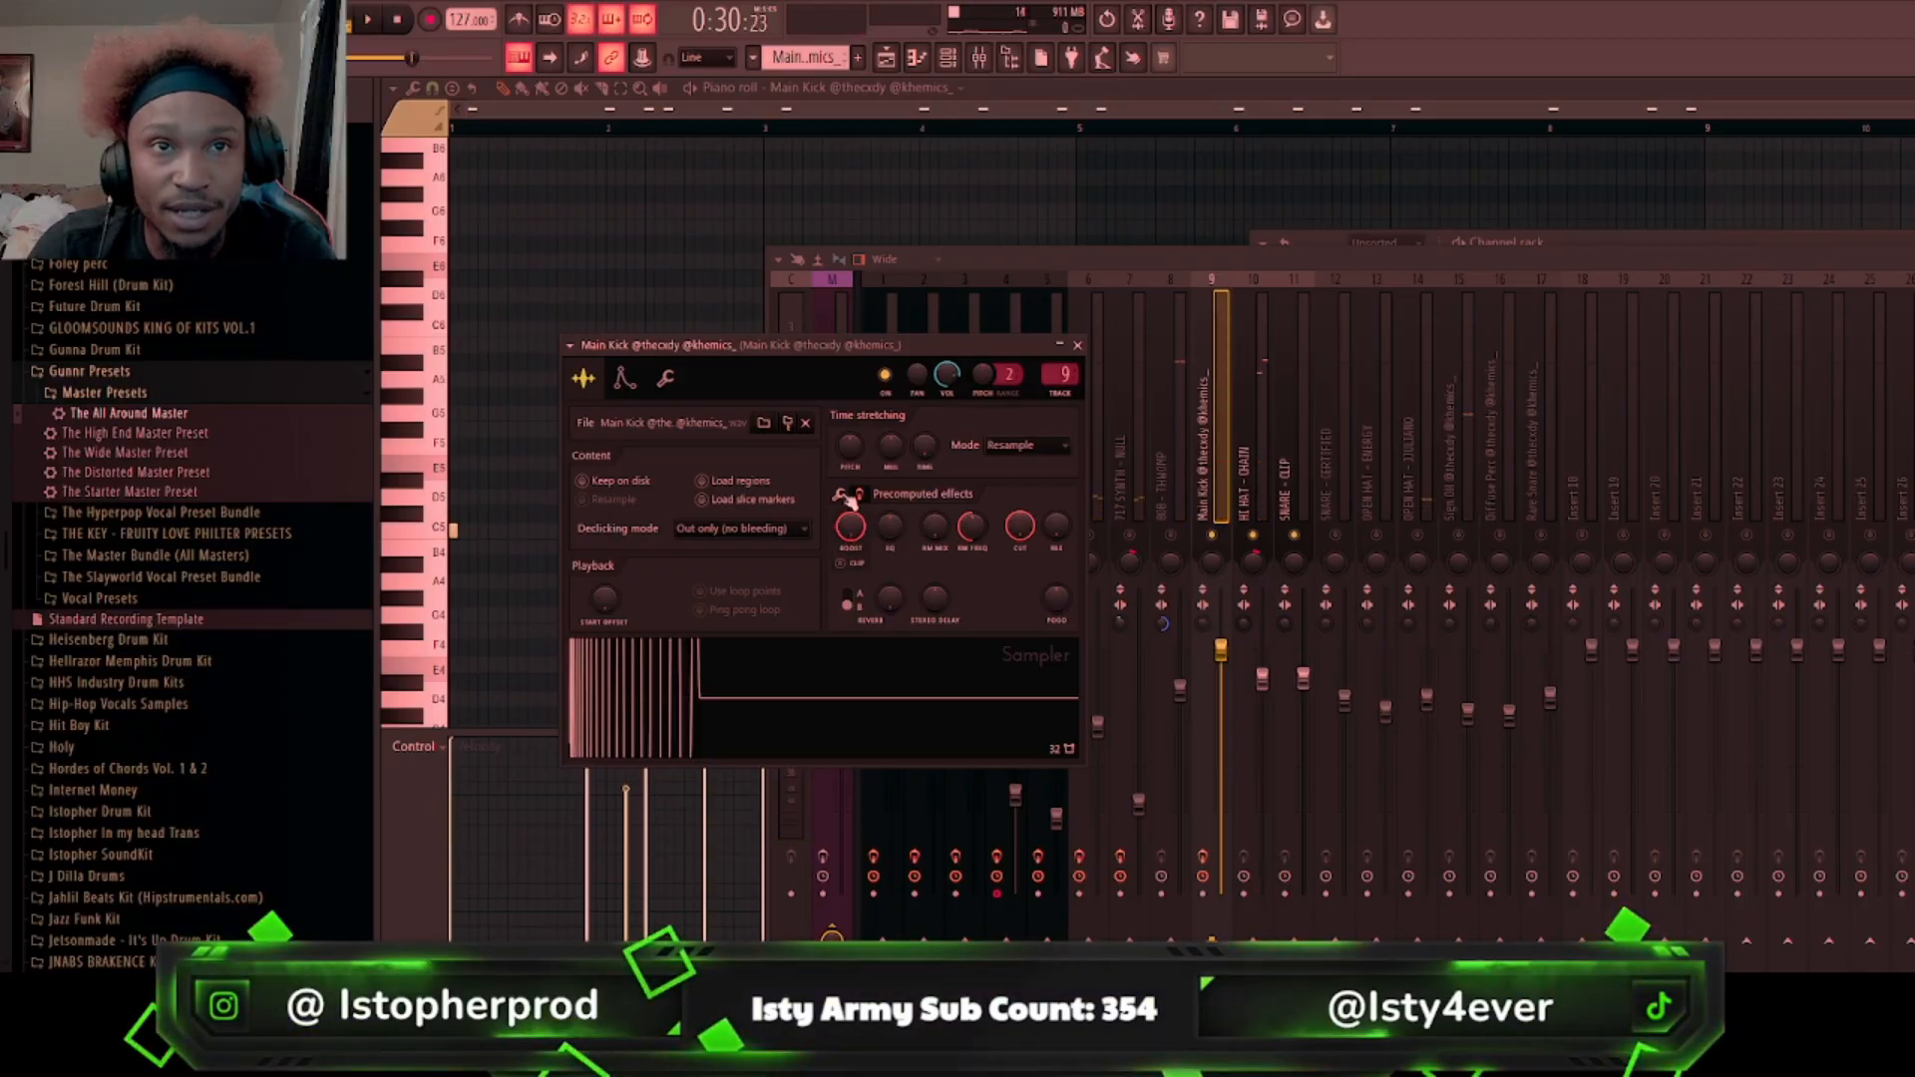
# Step: Toggle Normalize on and off to compare its effect on the boosted Main Kick waveform
pyautogui.click(838, 493)
pyautogui.click(841, 540)
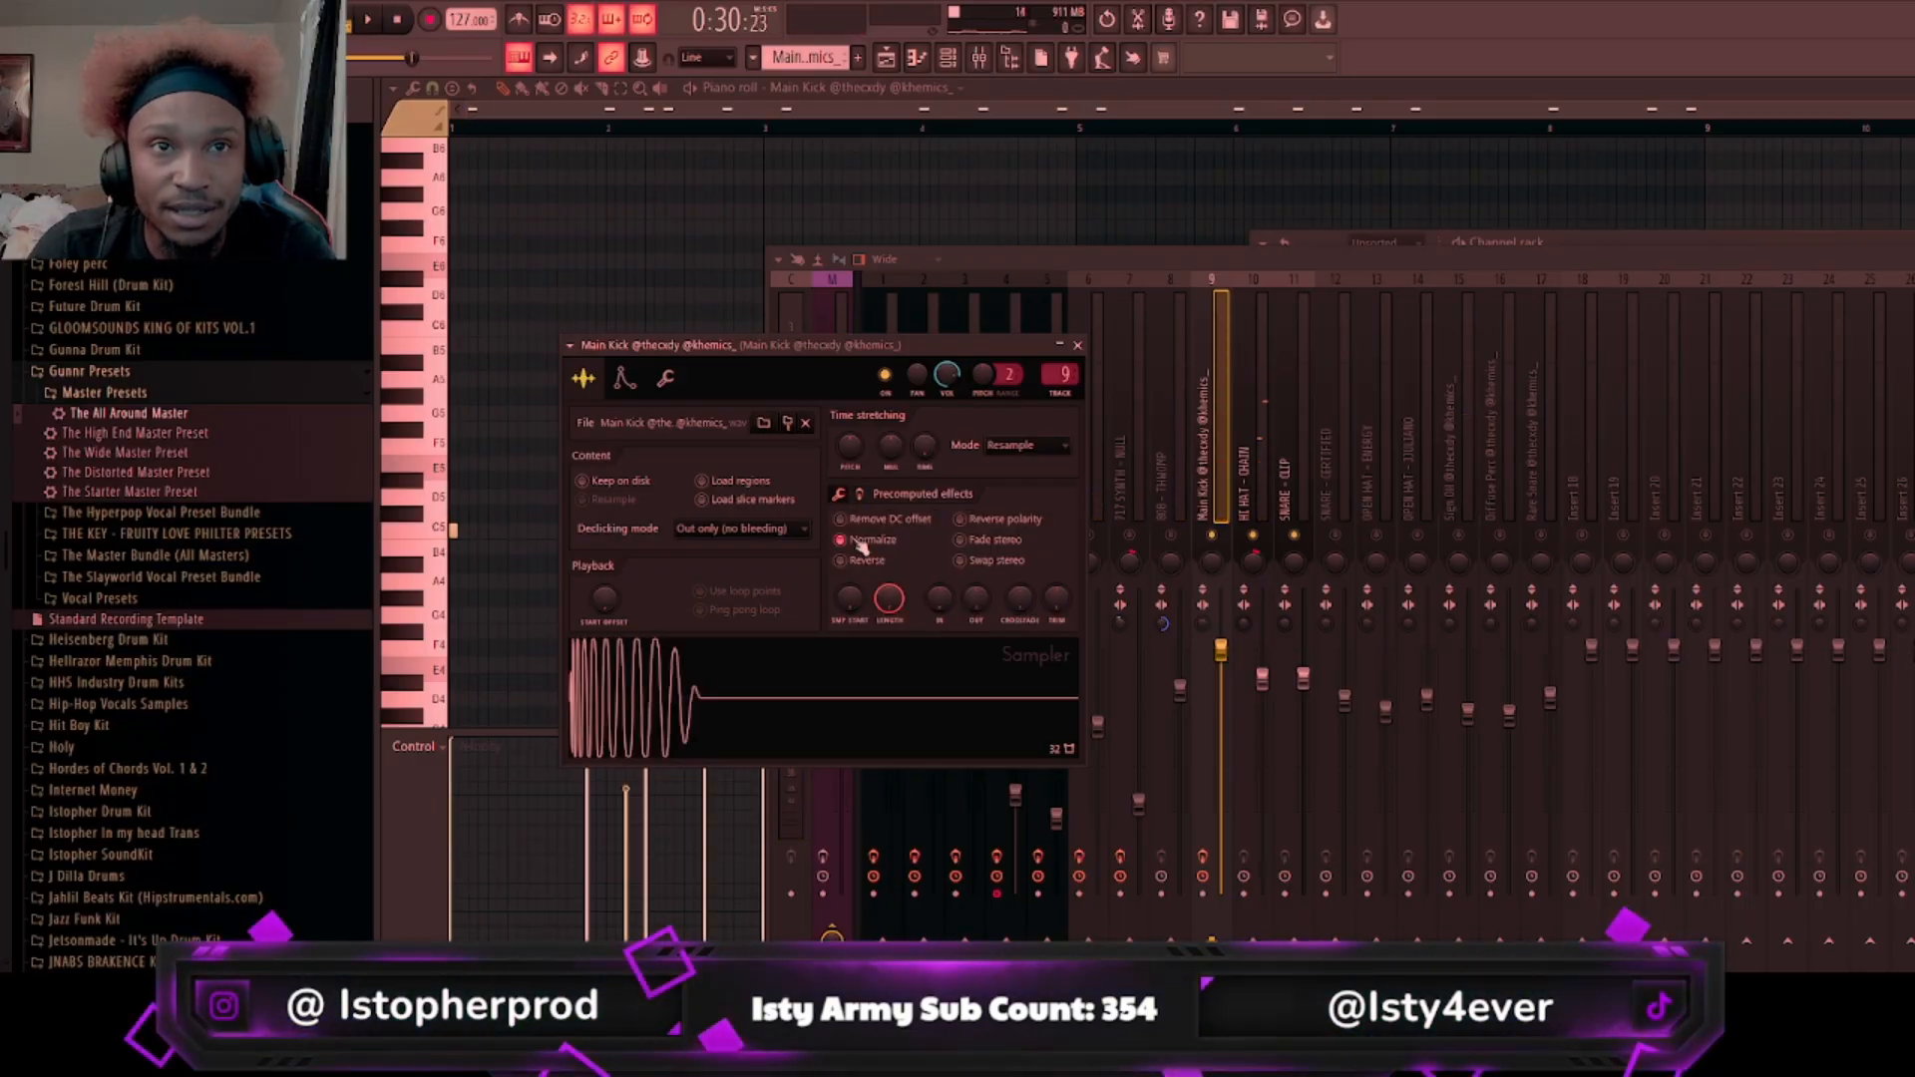
pyautogui.click(858, 543)
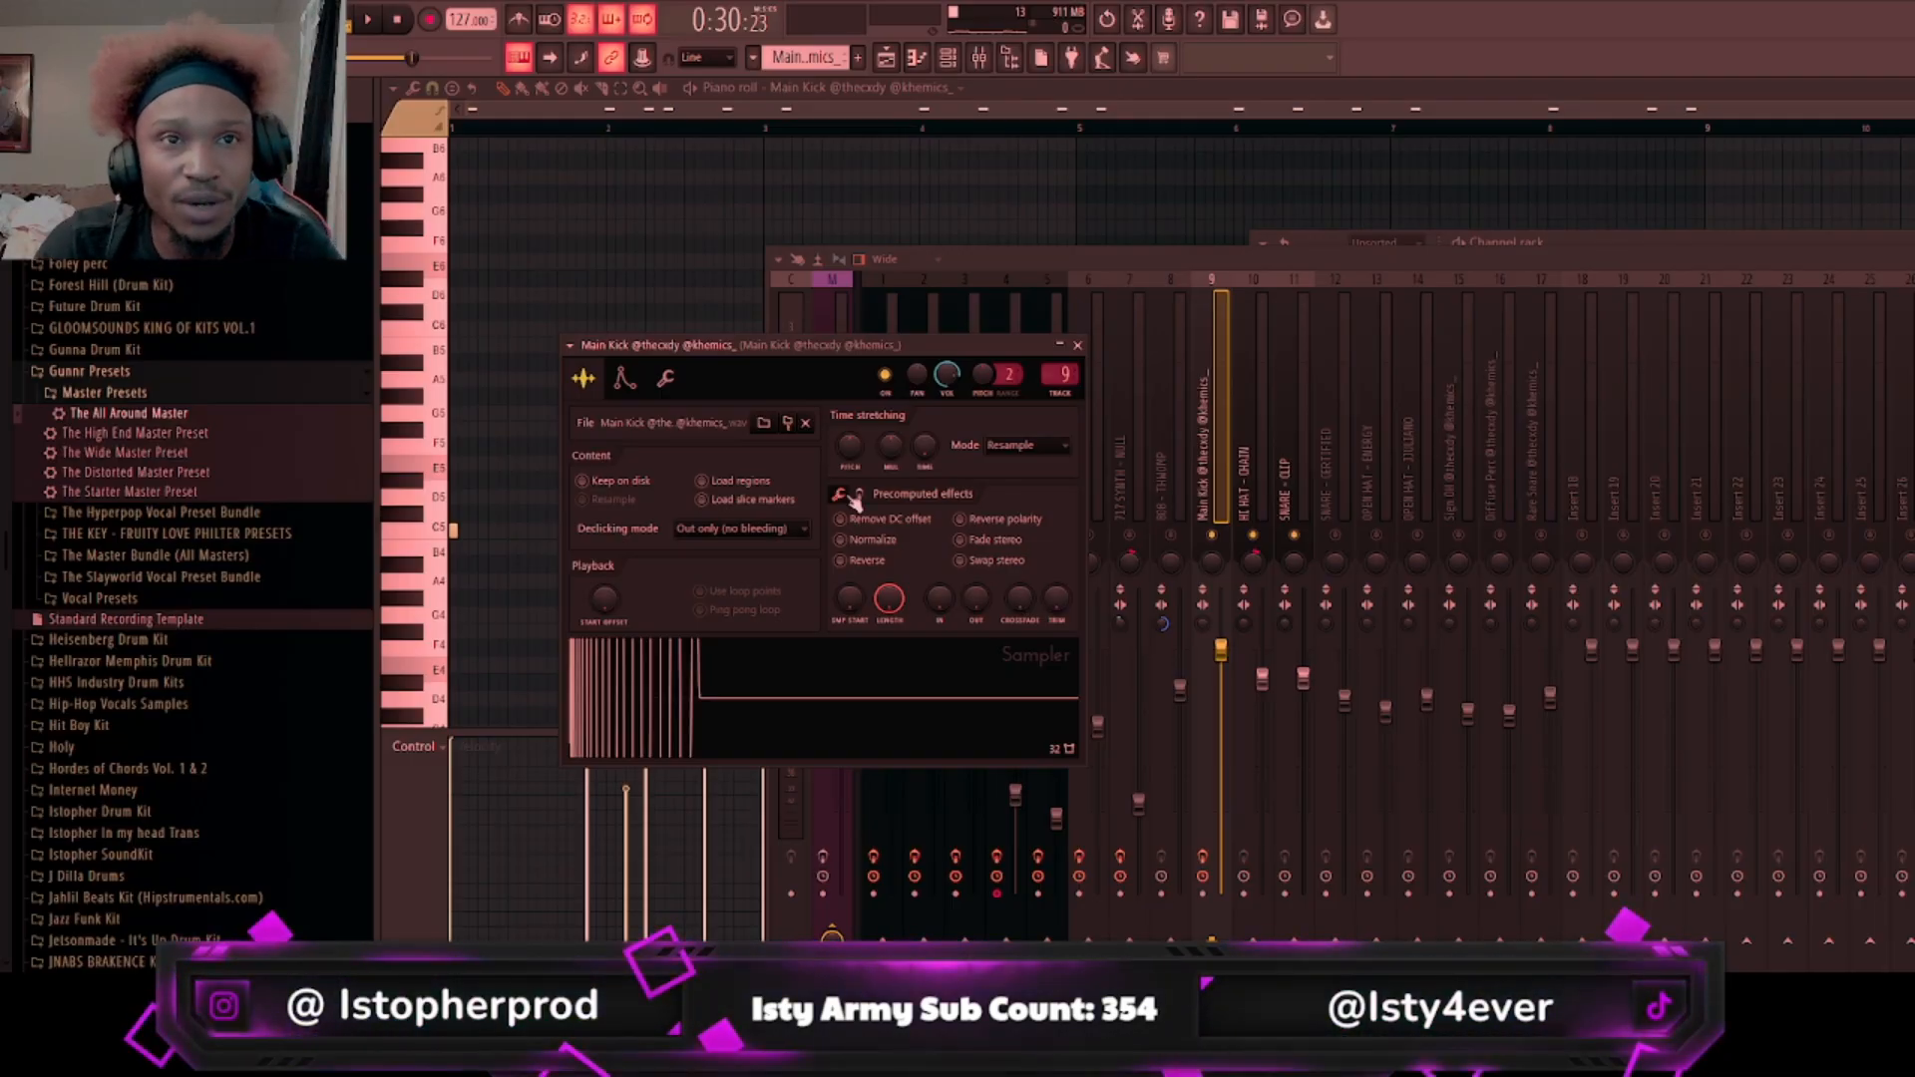
# Step: Reduce the Main Kick's precomputed Boost to a slight amount with Clip enabled, and audition it in the mix
pyautogui.click(858, 493)
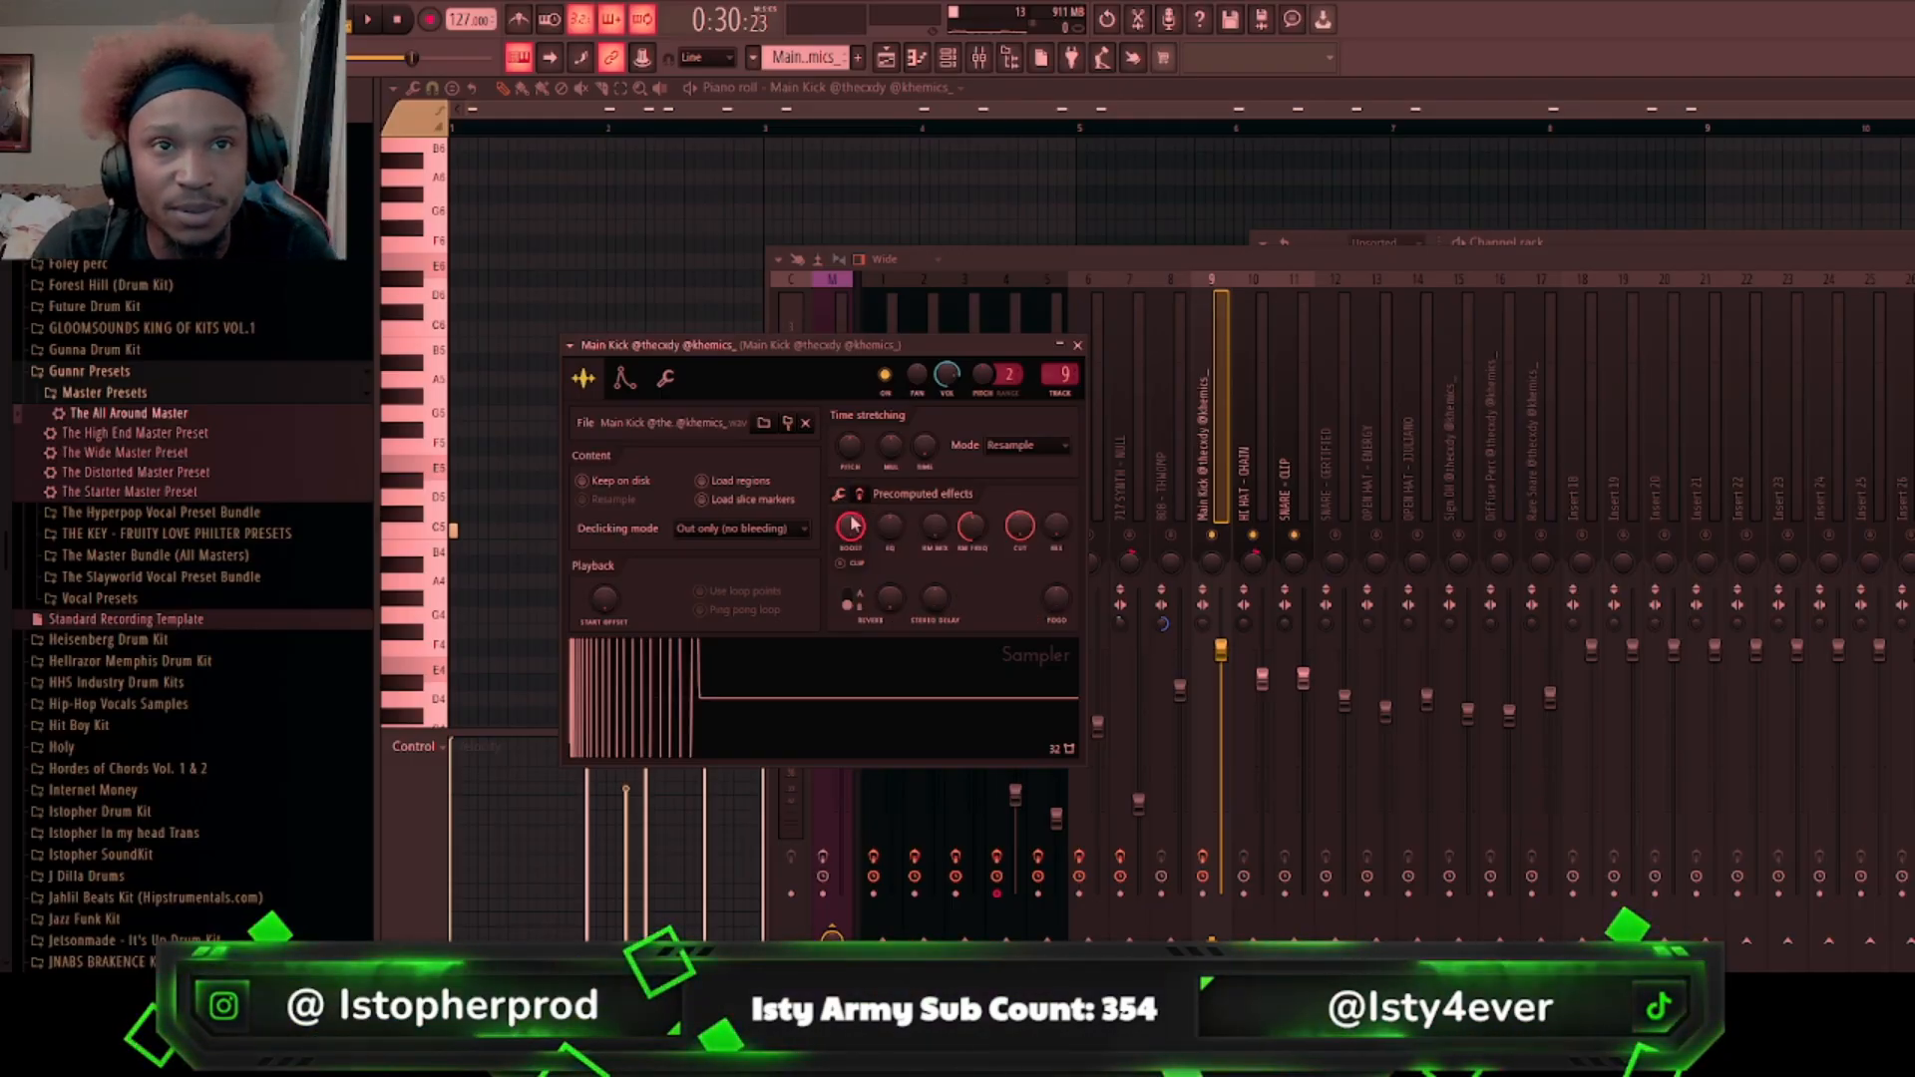
pyautogui.moveTo(849, 526); pyautogui.dragTo(849, 594)
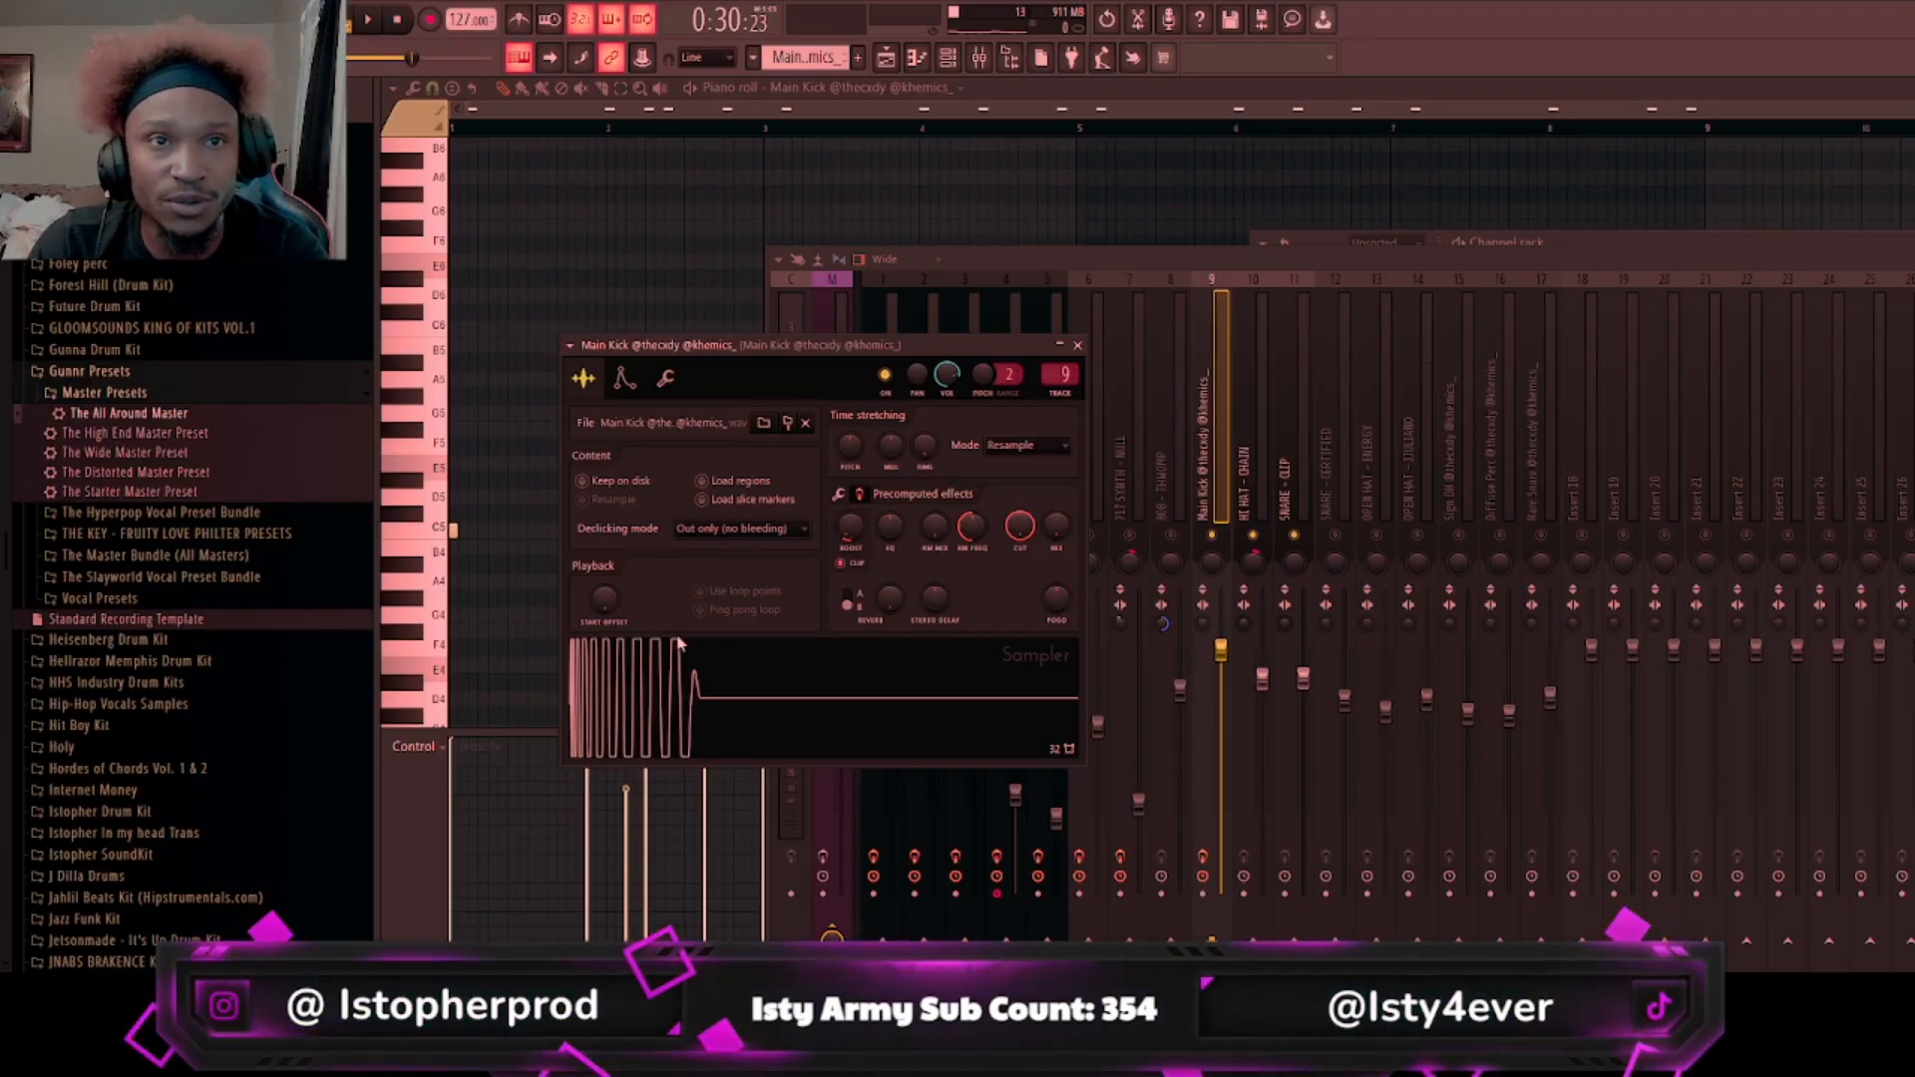
pyautogui.press('space')
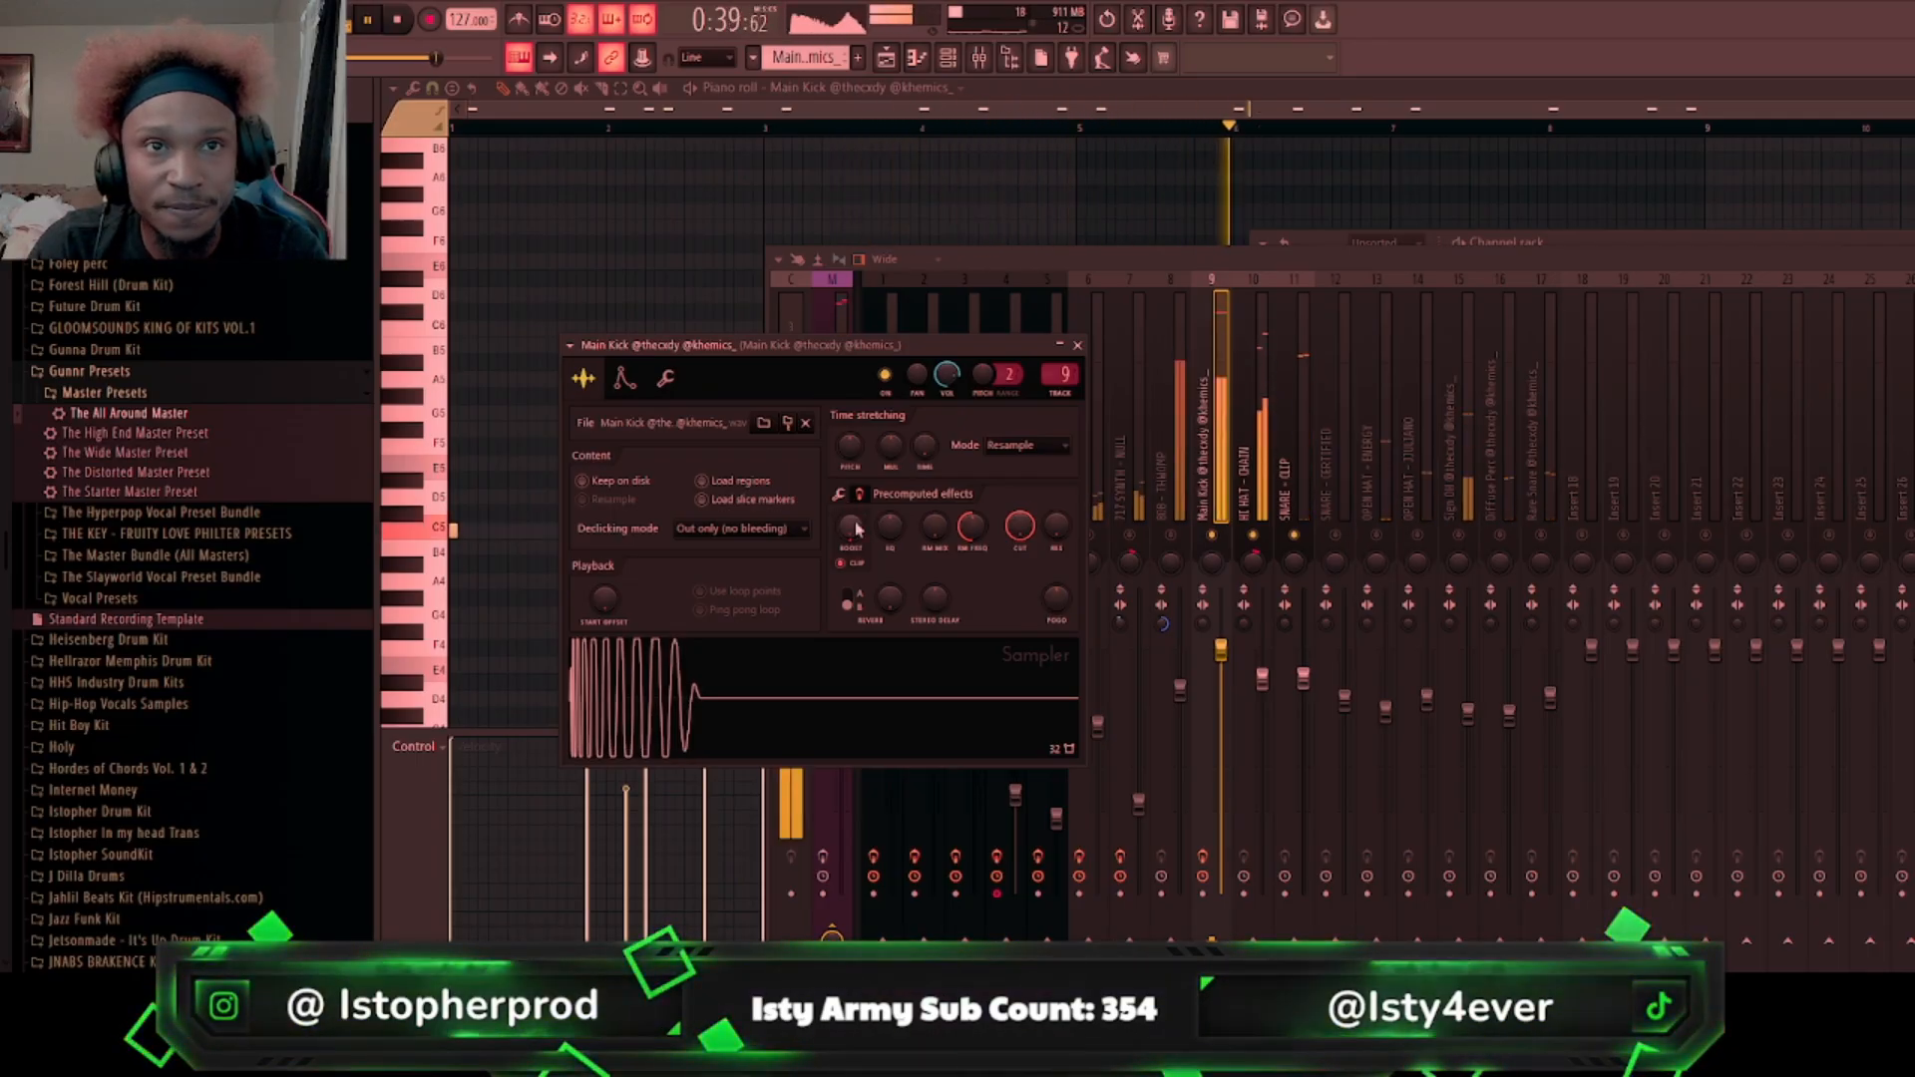
pyautogui.press('space')
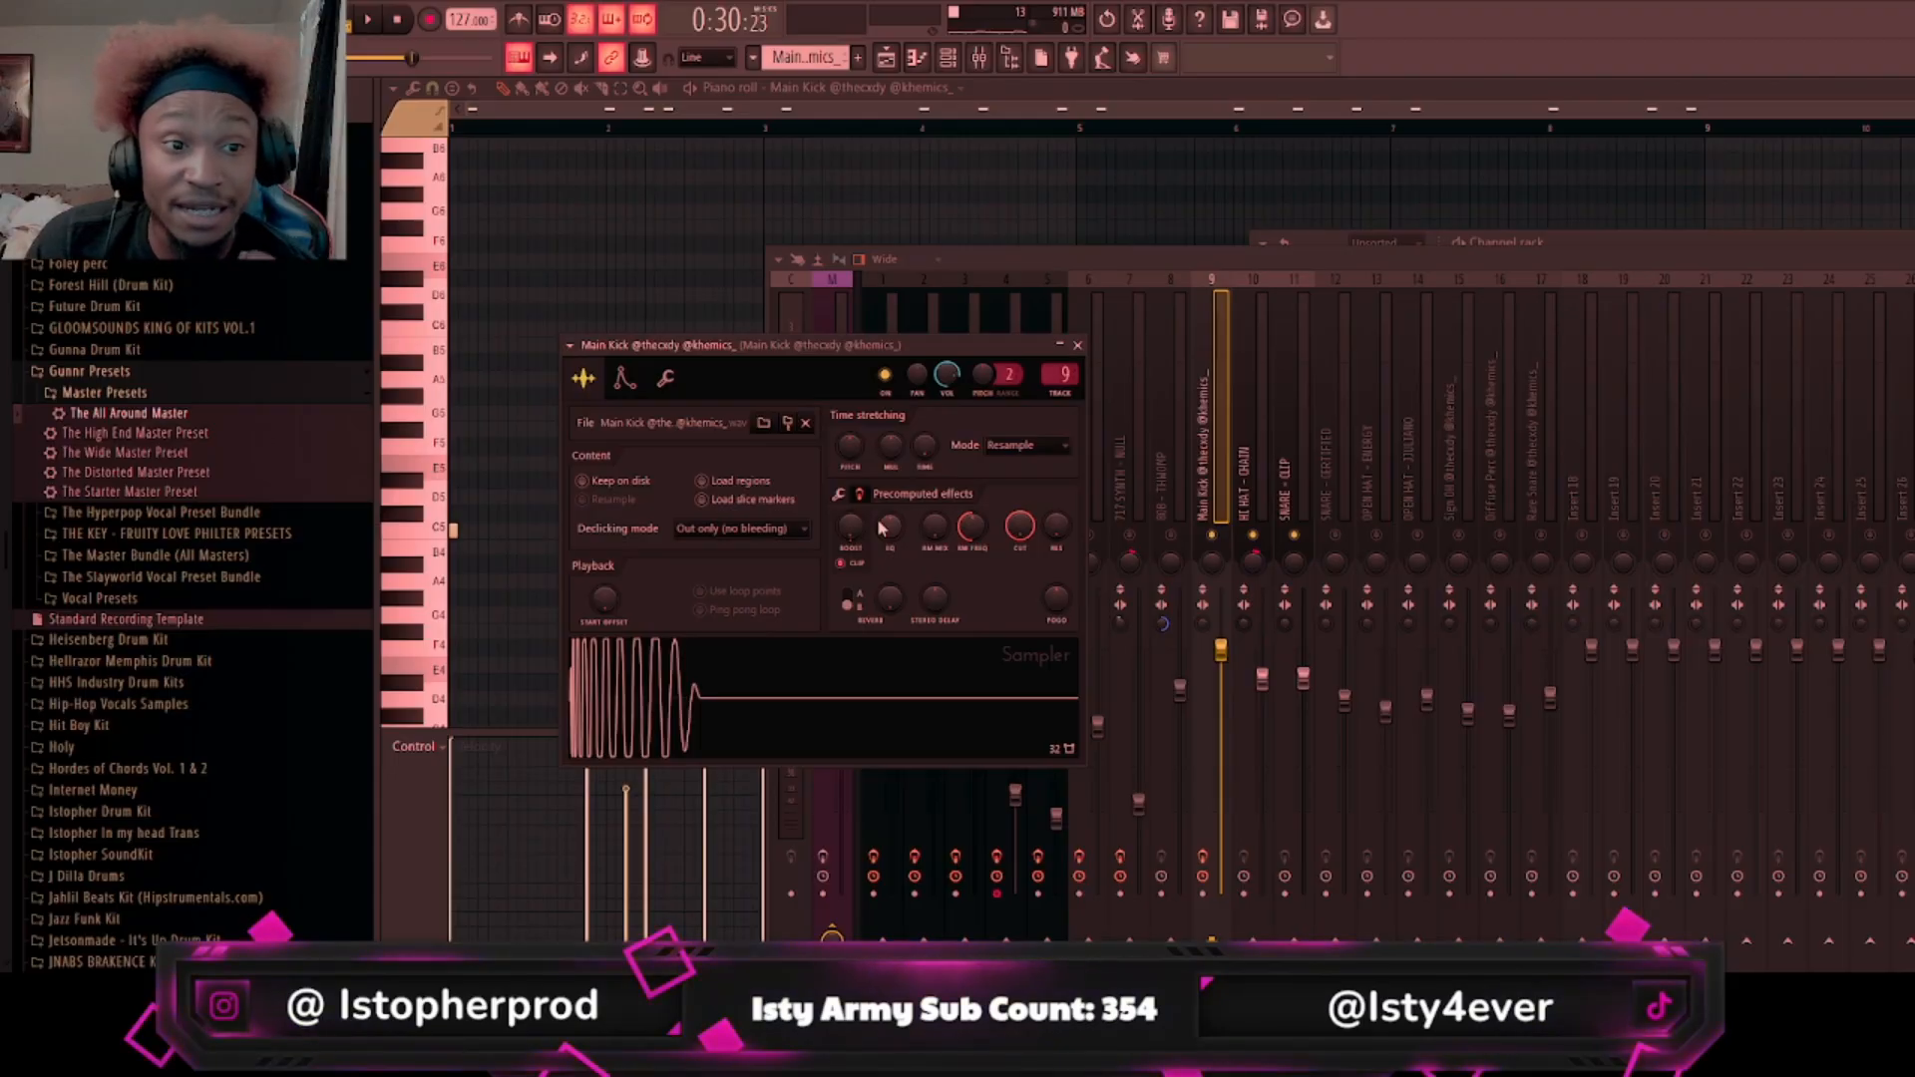
pyautogui.moveTo(857, 543); pyautogui.dragTo(857, 499)
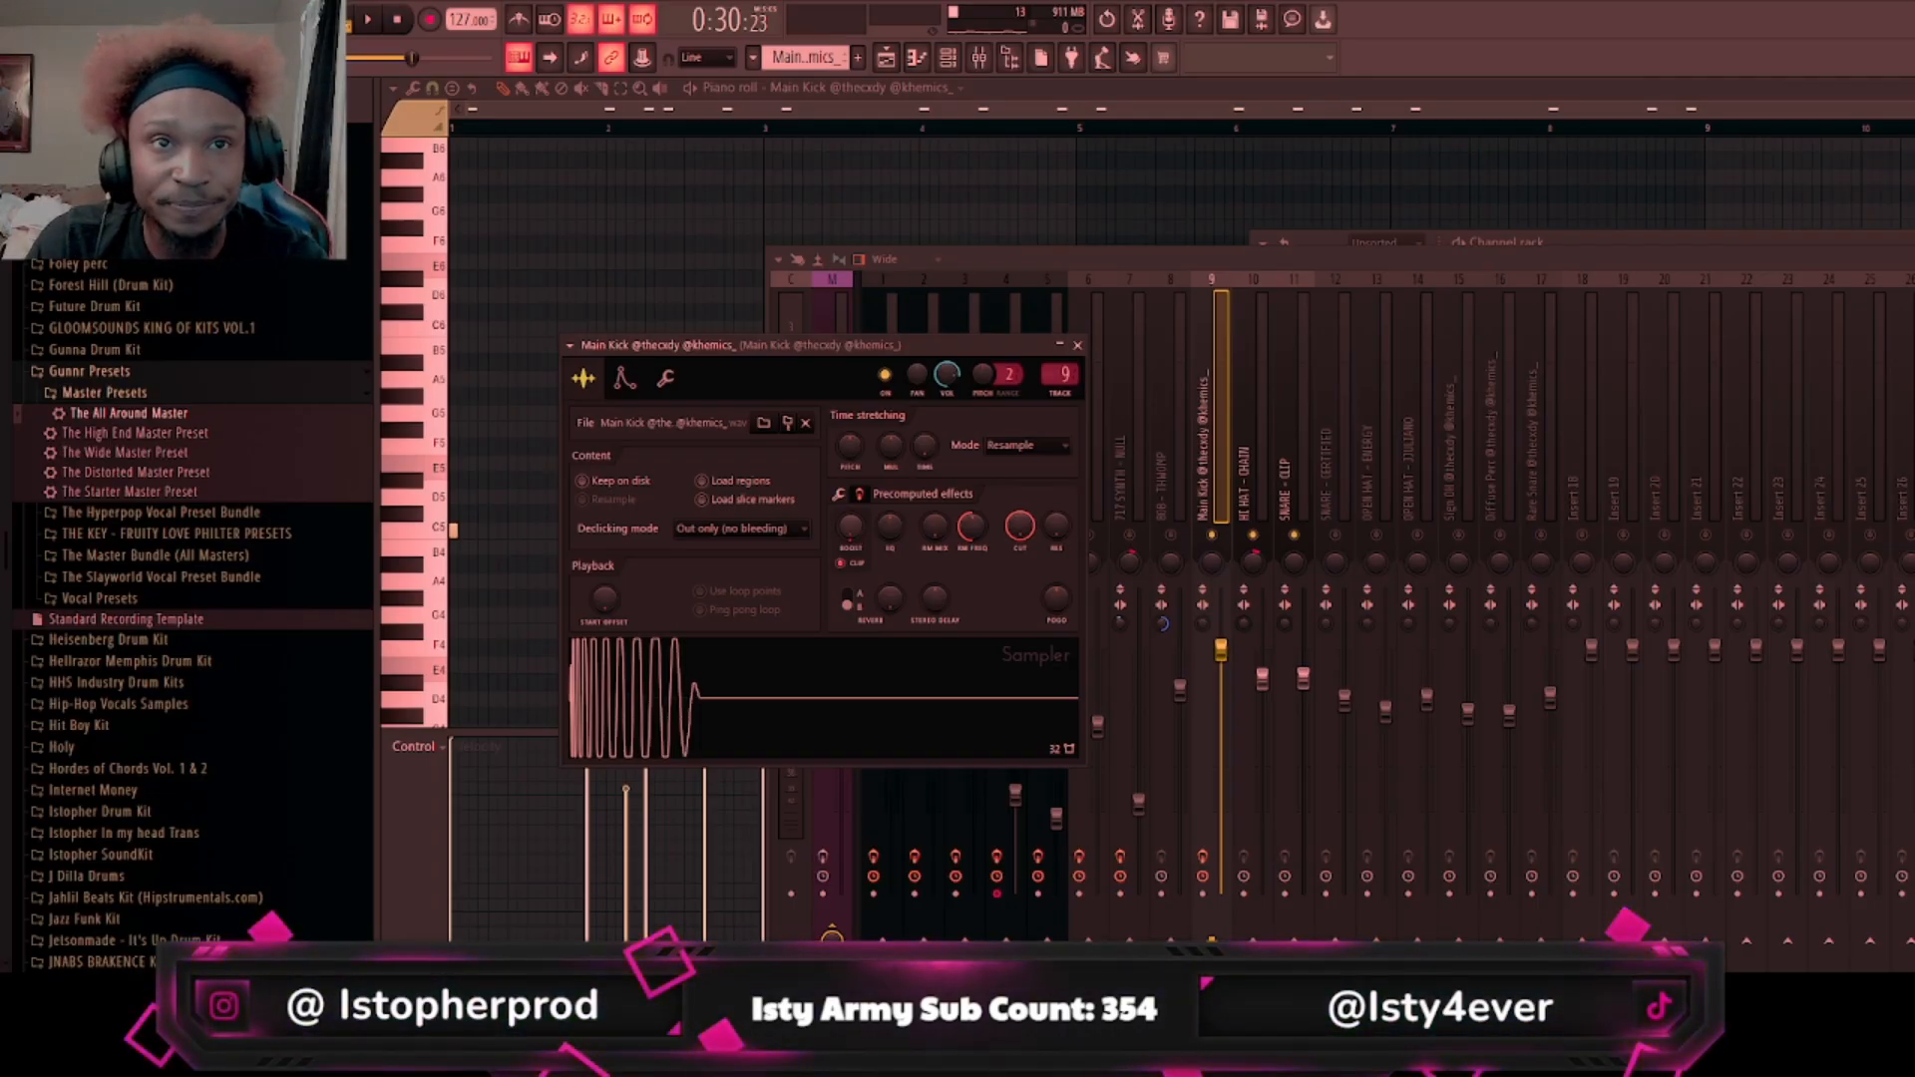
# Step: Turn on Normalize and turn off Clip for the Main Kick while the beat plays
pyautogui.press('space')
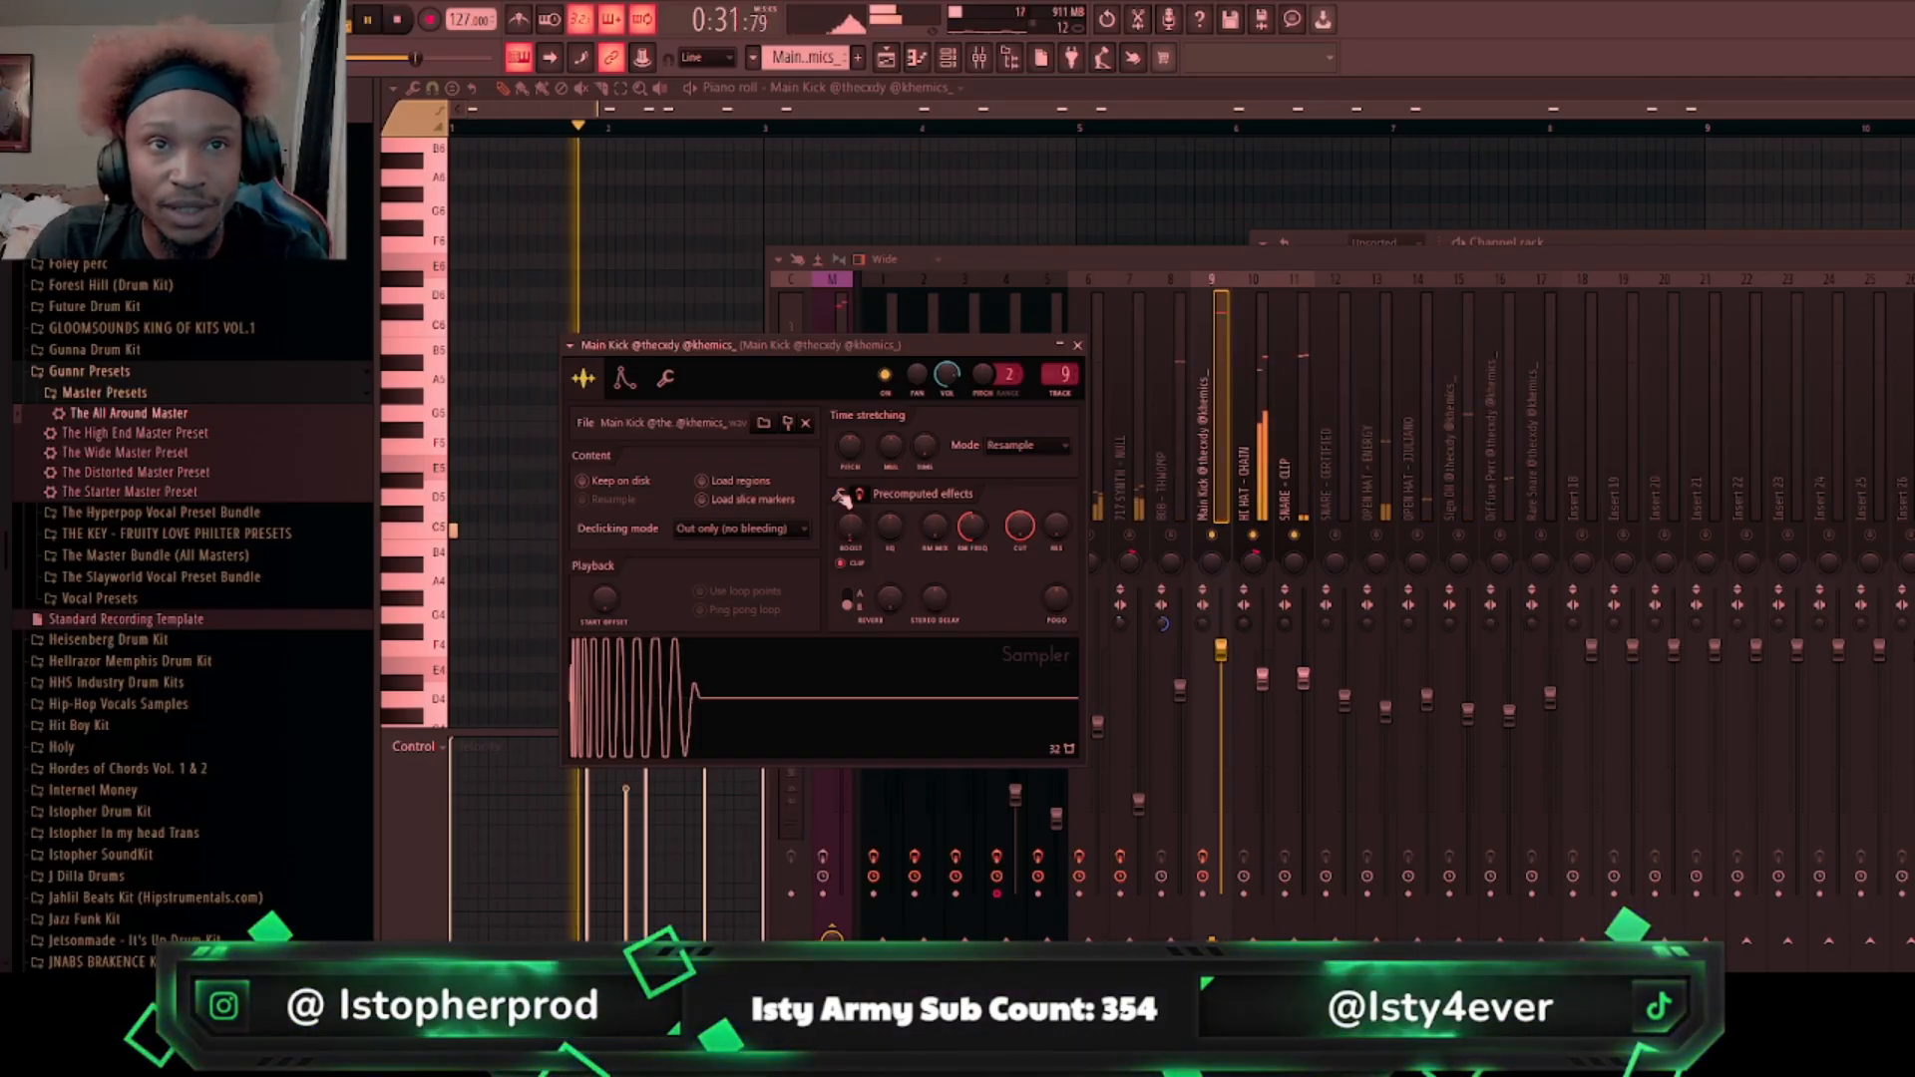
pyautogui.click(839, 494)
pyautogui.click(859, 540)
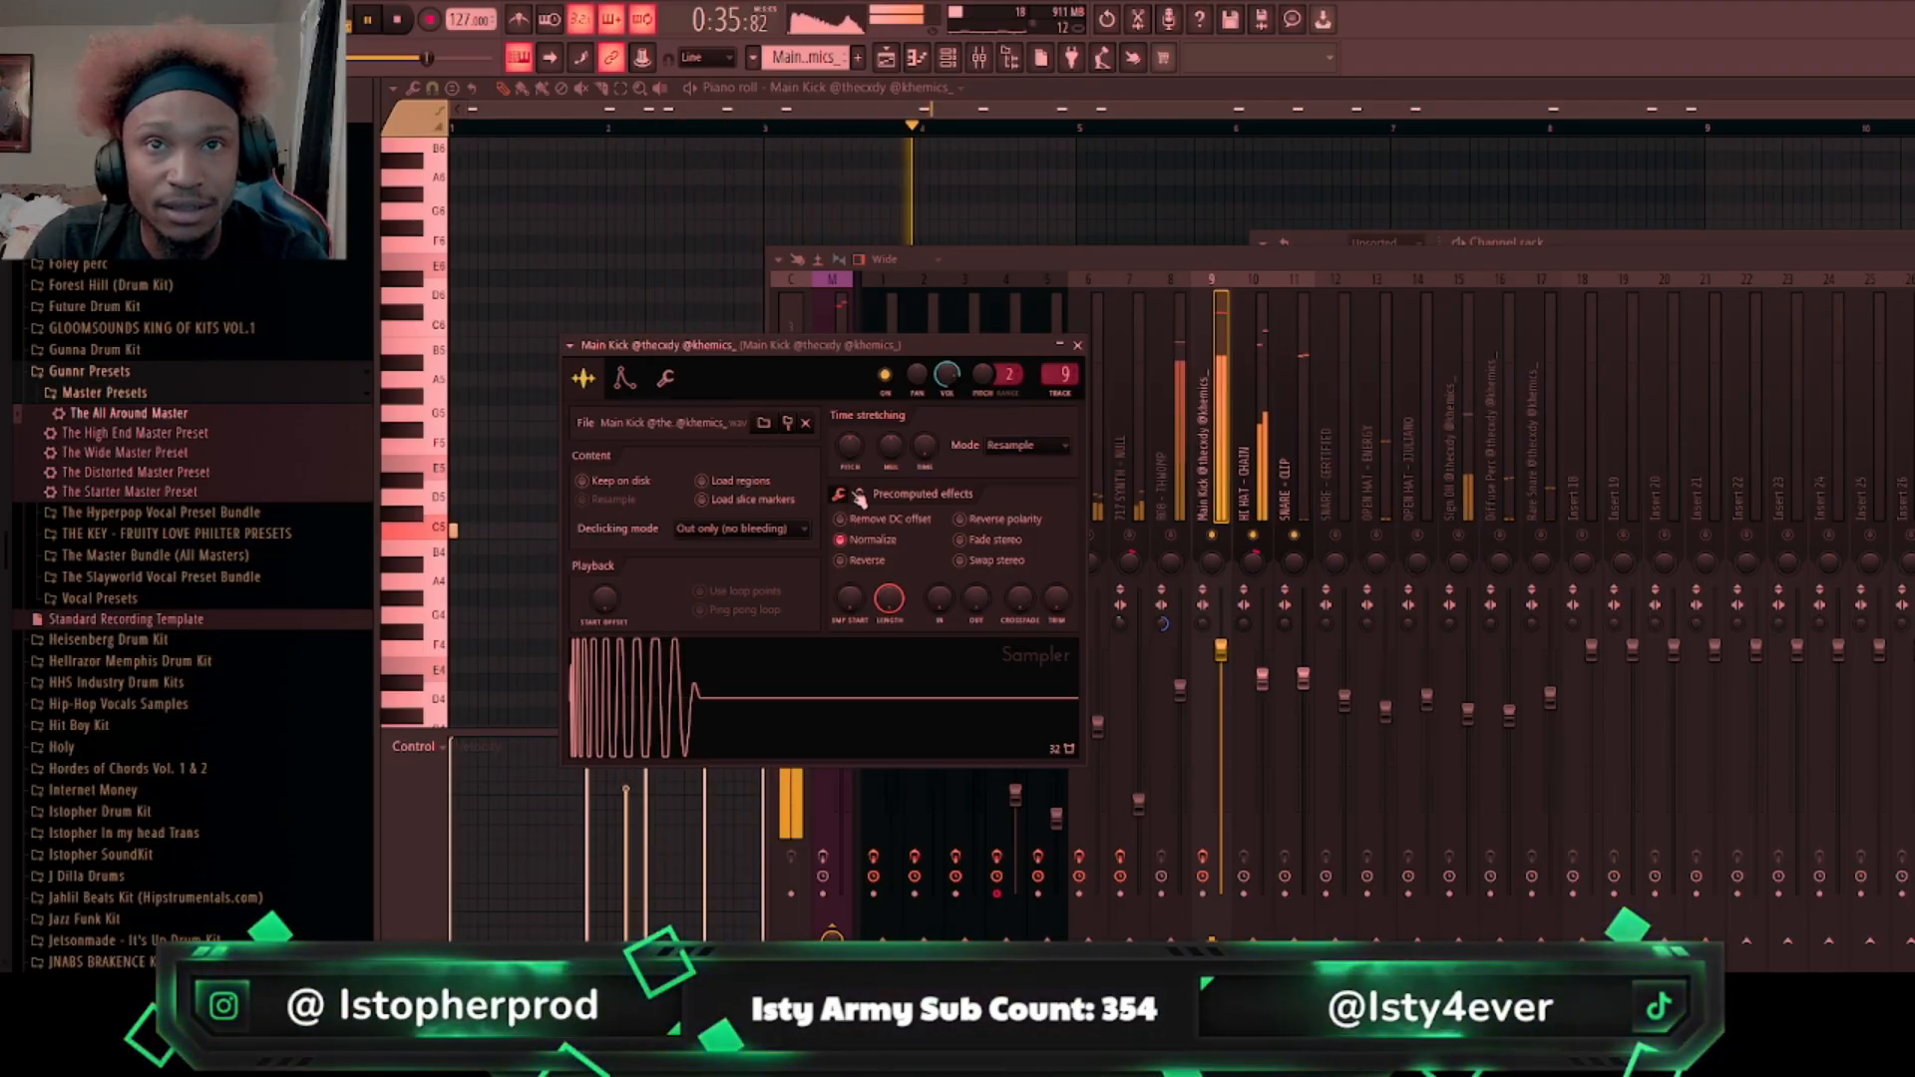
pyautogui.click(859, 495)
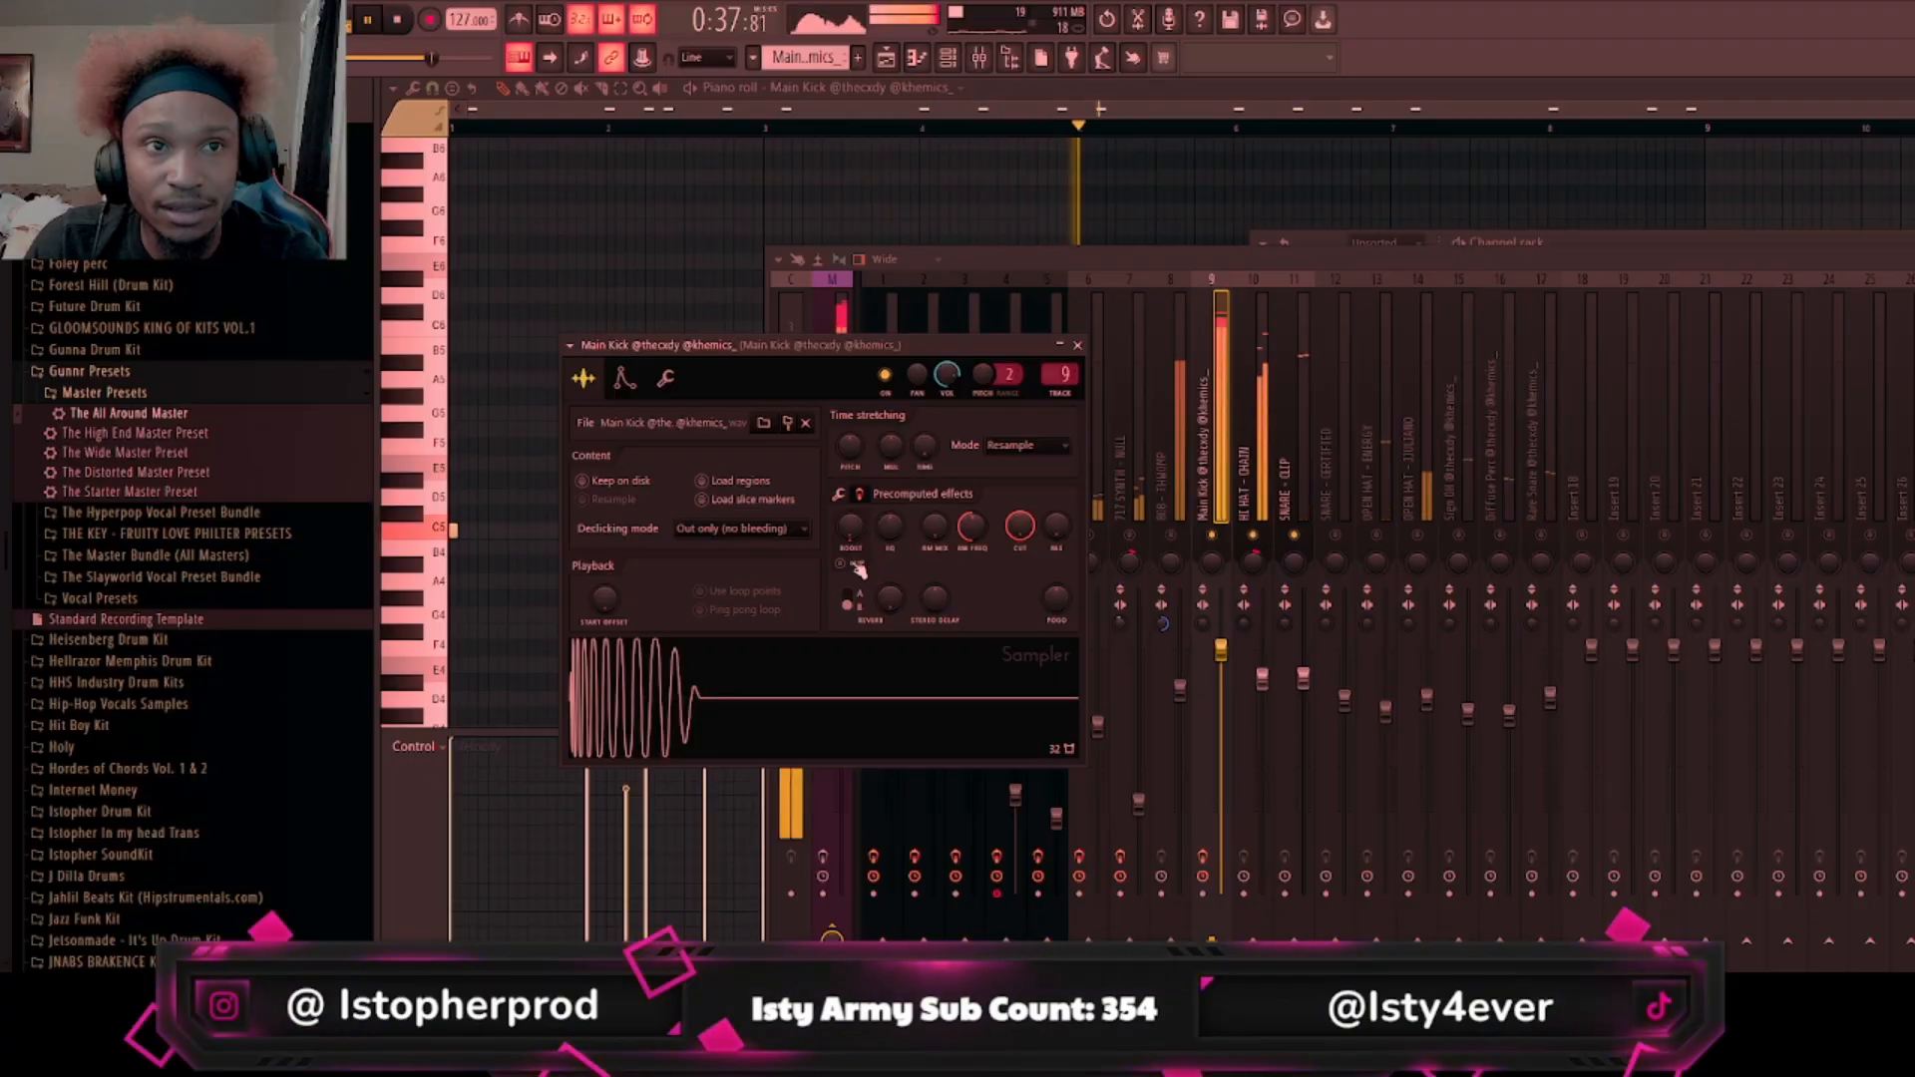
pyautogui.click(839, 494)
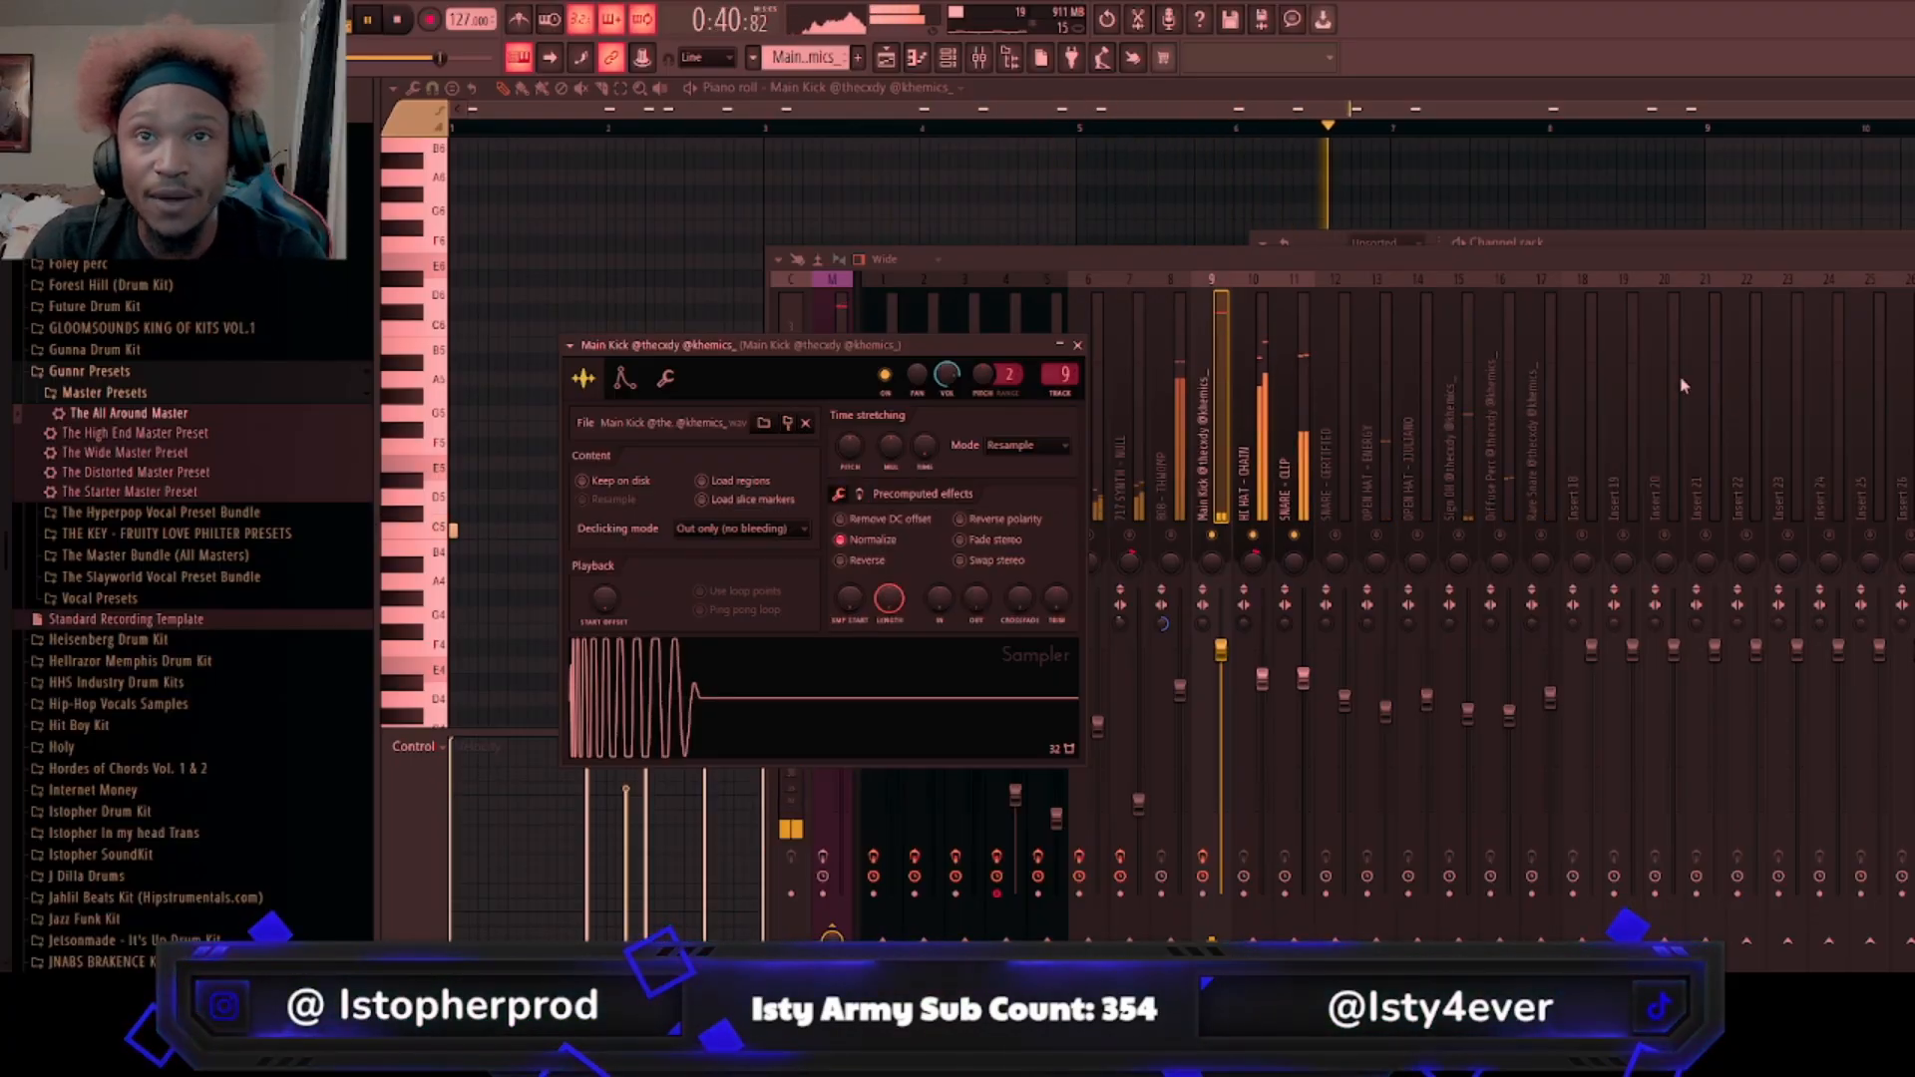
pyautogui.press('space')
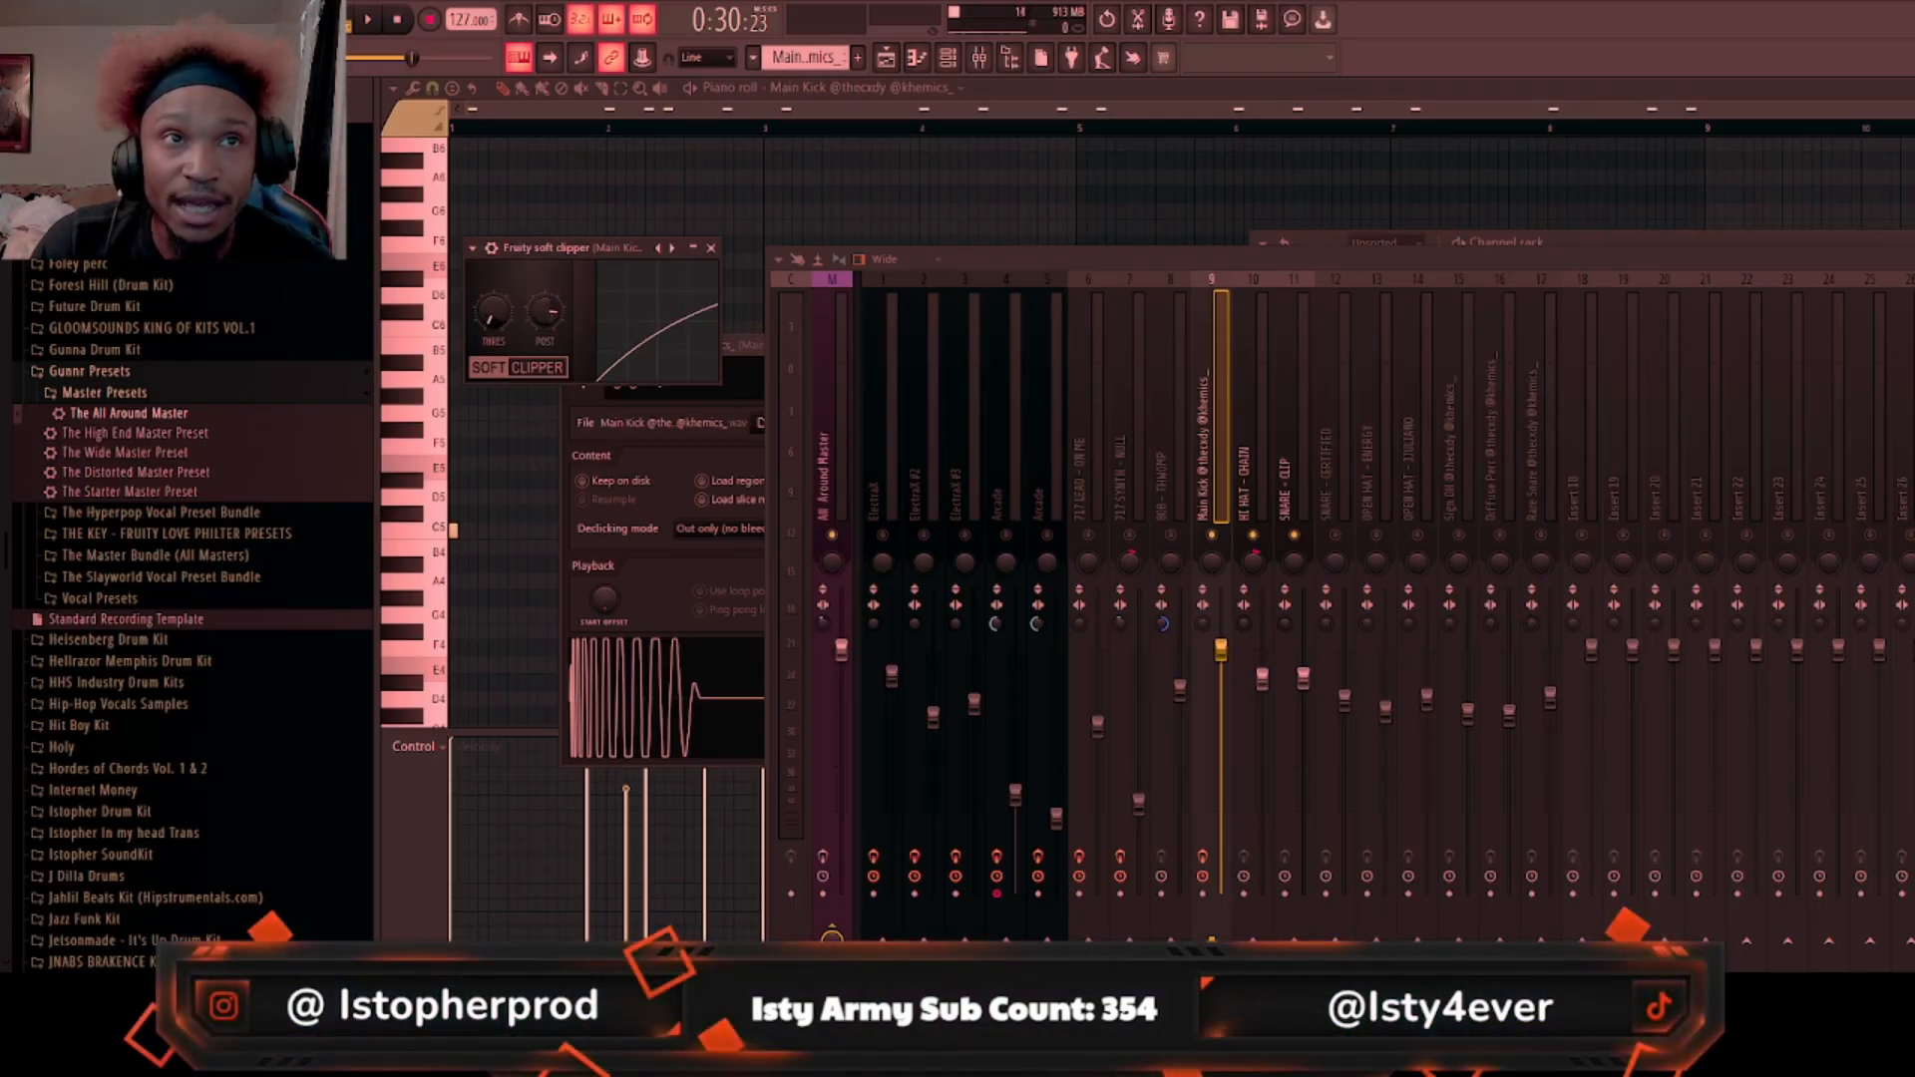
# Step: Lower the Post gain of the Main Kick's Fruity soft clipper, play the beat, and bring the gain back up during playback
pyautogui.moveTo(544, 311); pyautogui.dragTo(545, 379)
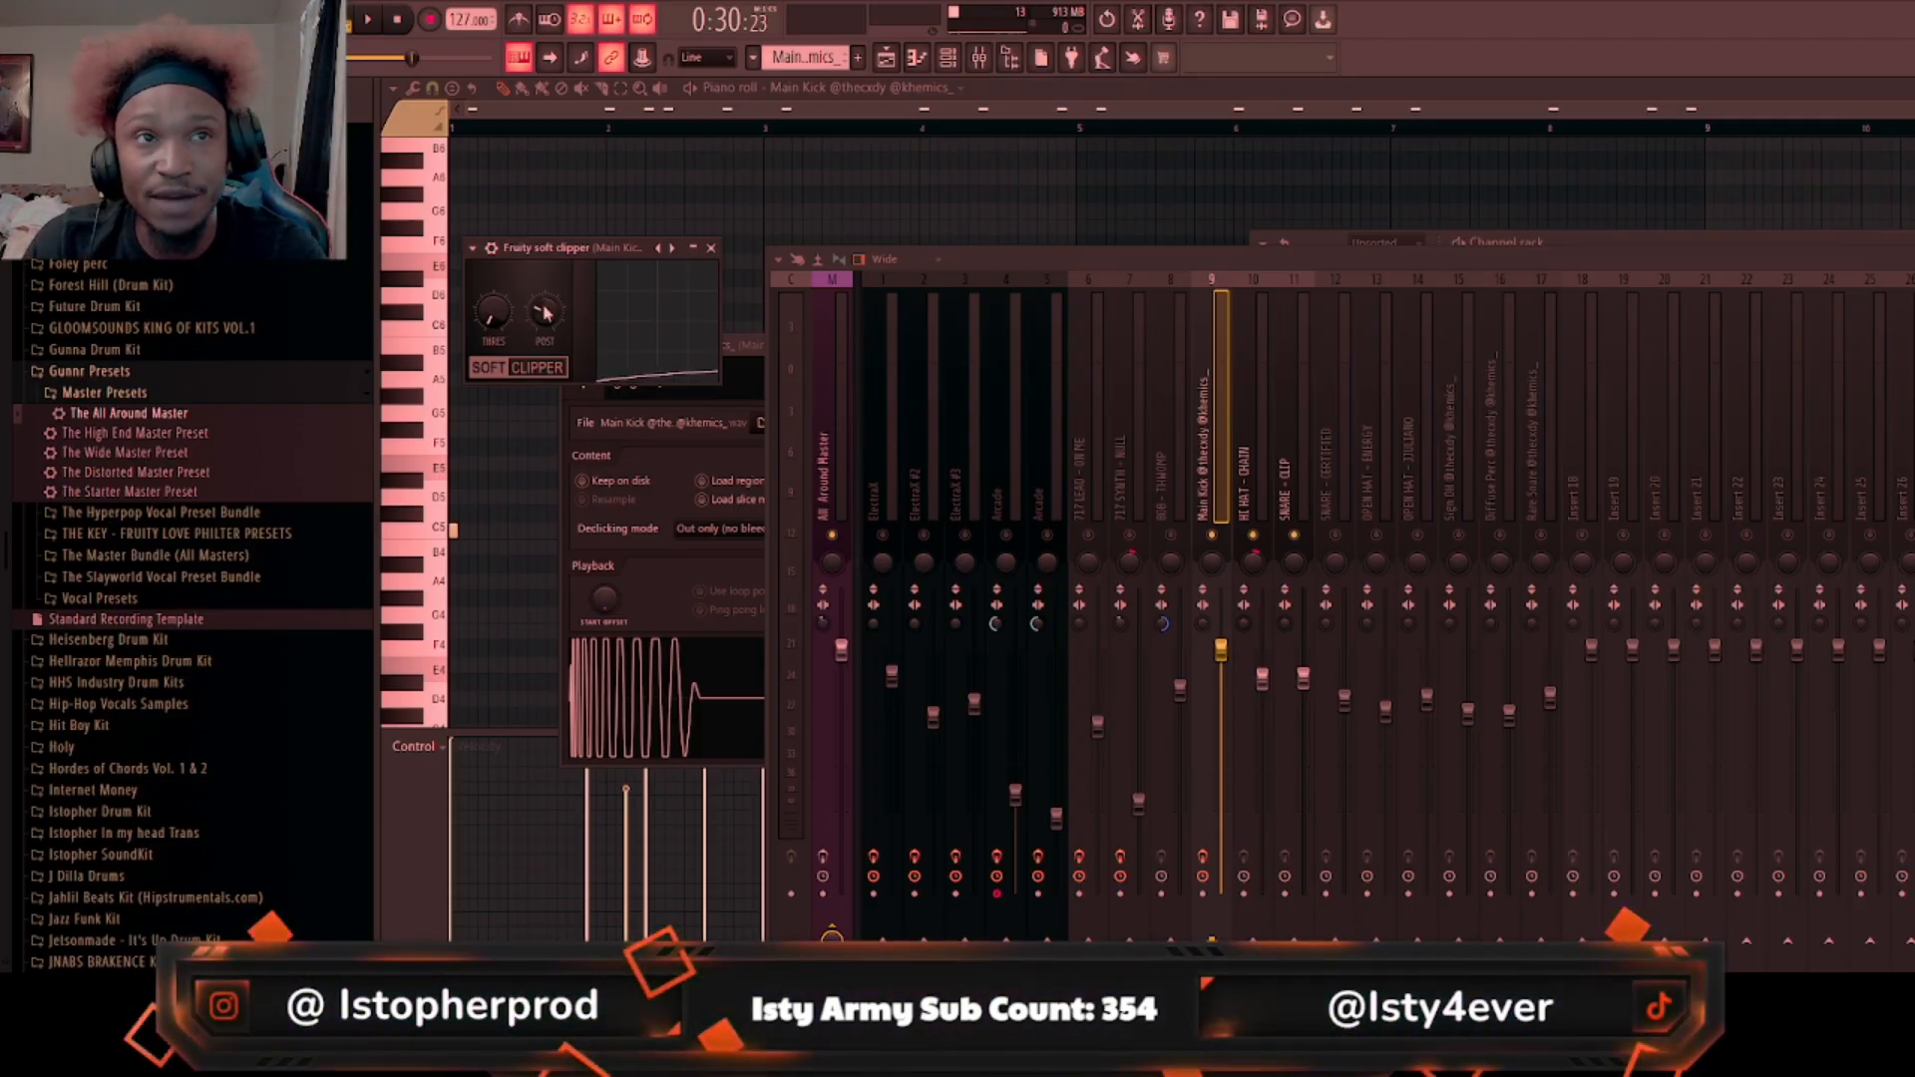
pyautogui.press('space')
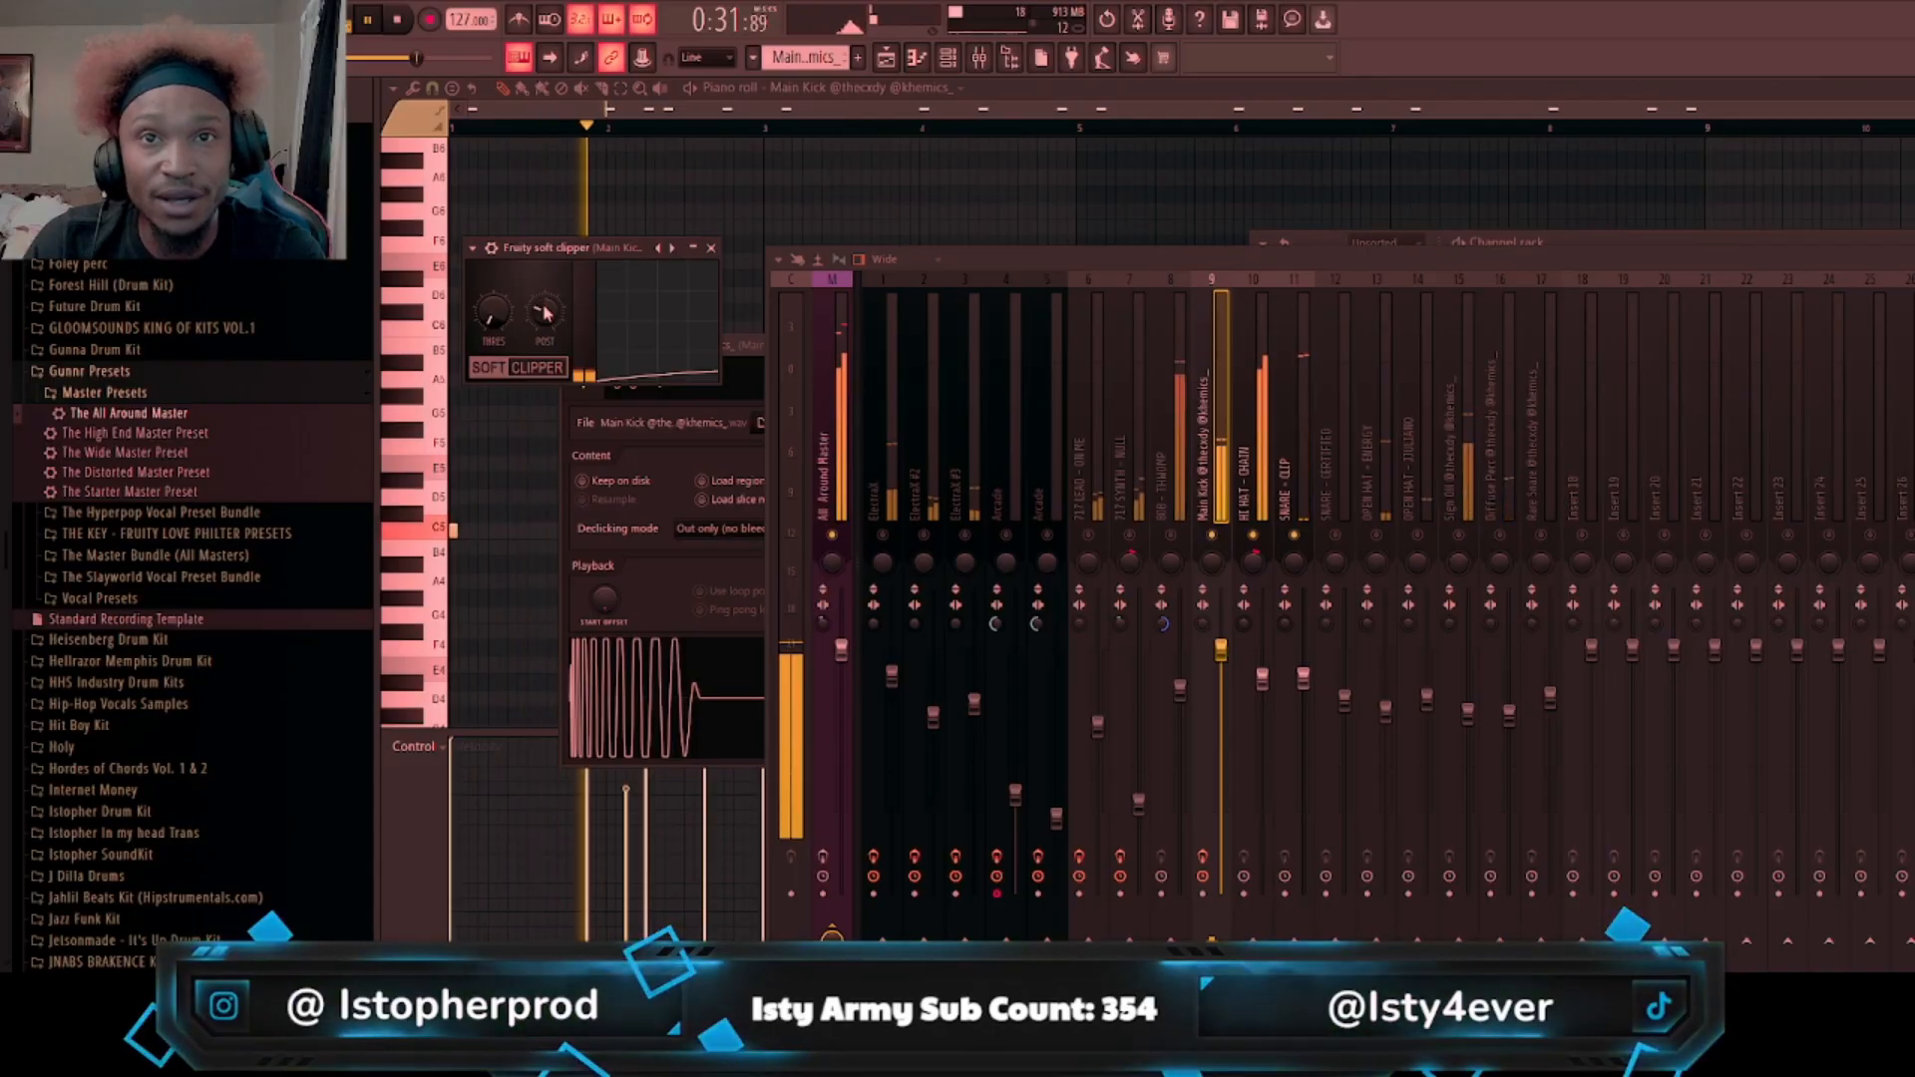
pyautogui.moveTo(545, 313); pyautogui.dragTo(545, 186)
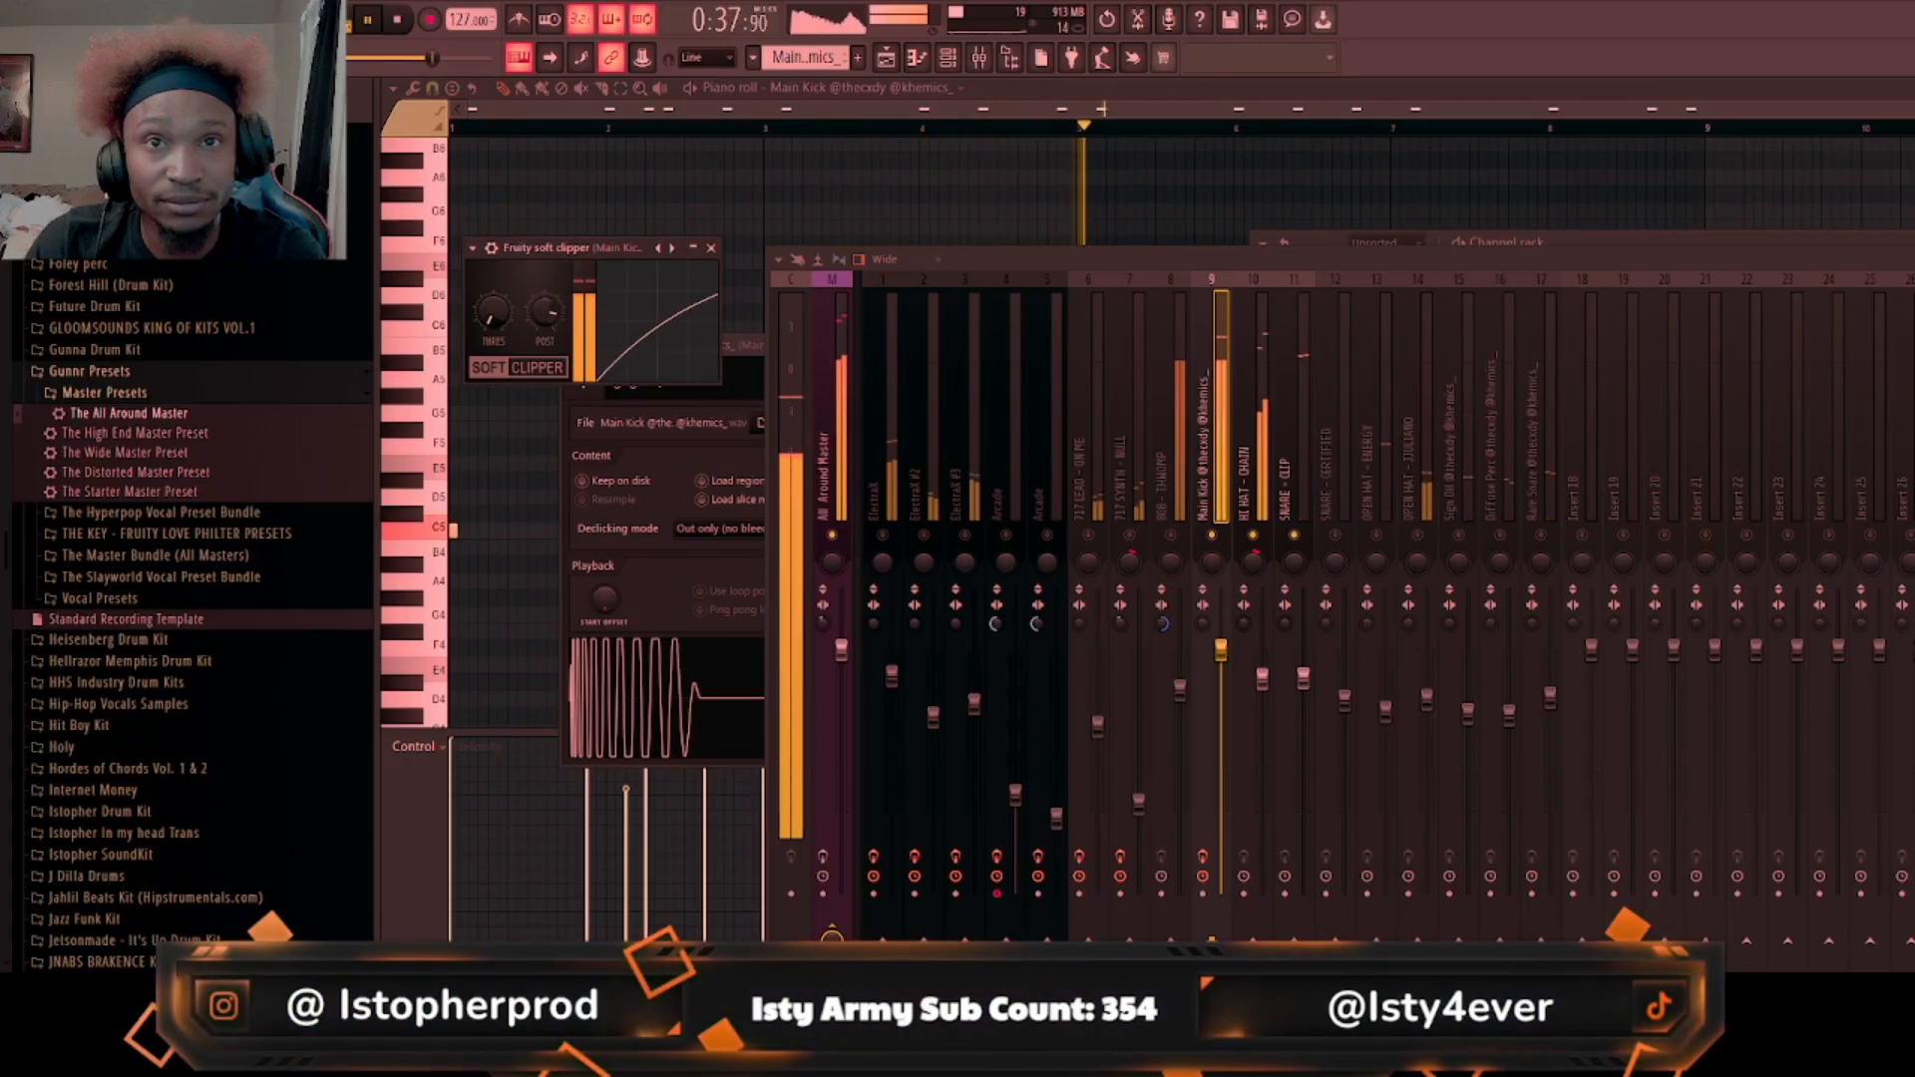
# Step: Unmute the 808 mixer track and raise the Main Kick soft clipper's Post gain, auditioning both in the beat from the start
pyautogui.click(1171, 536)
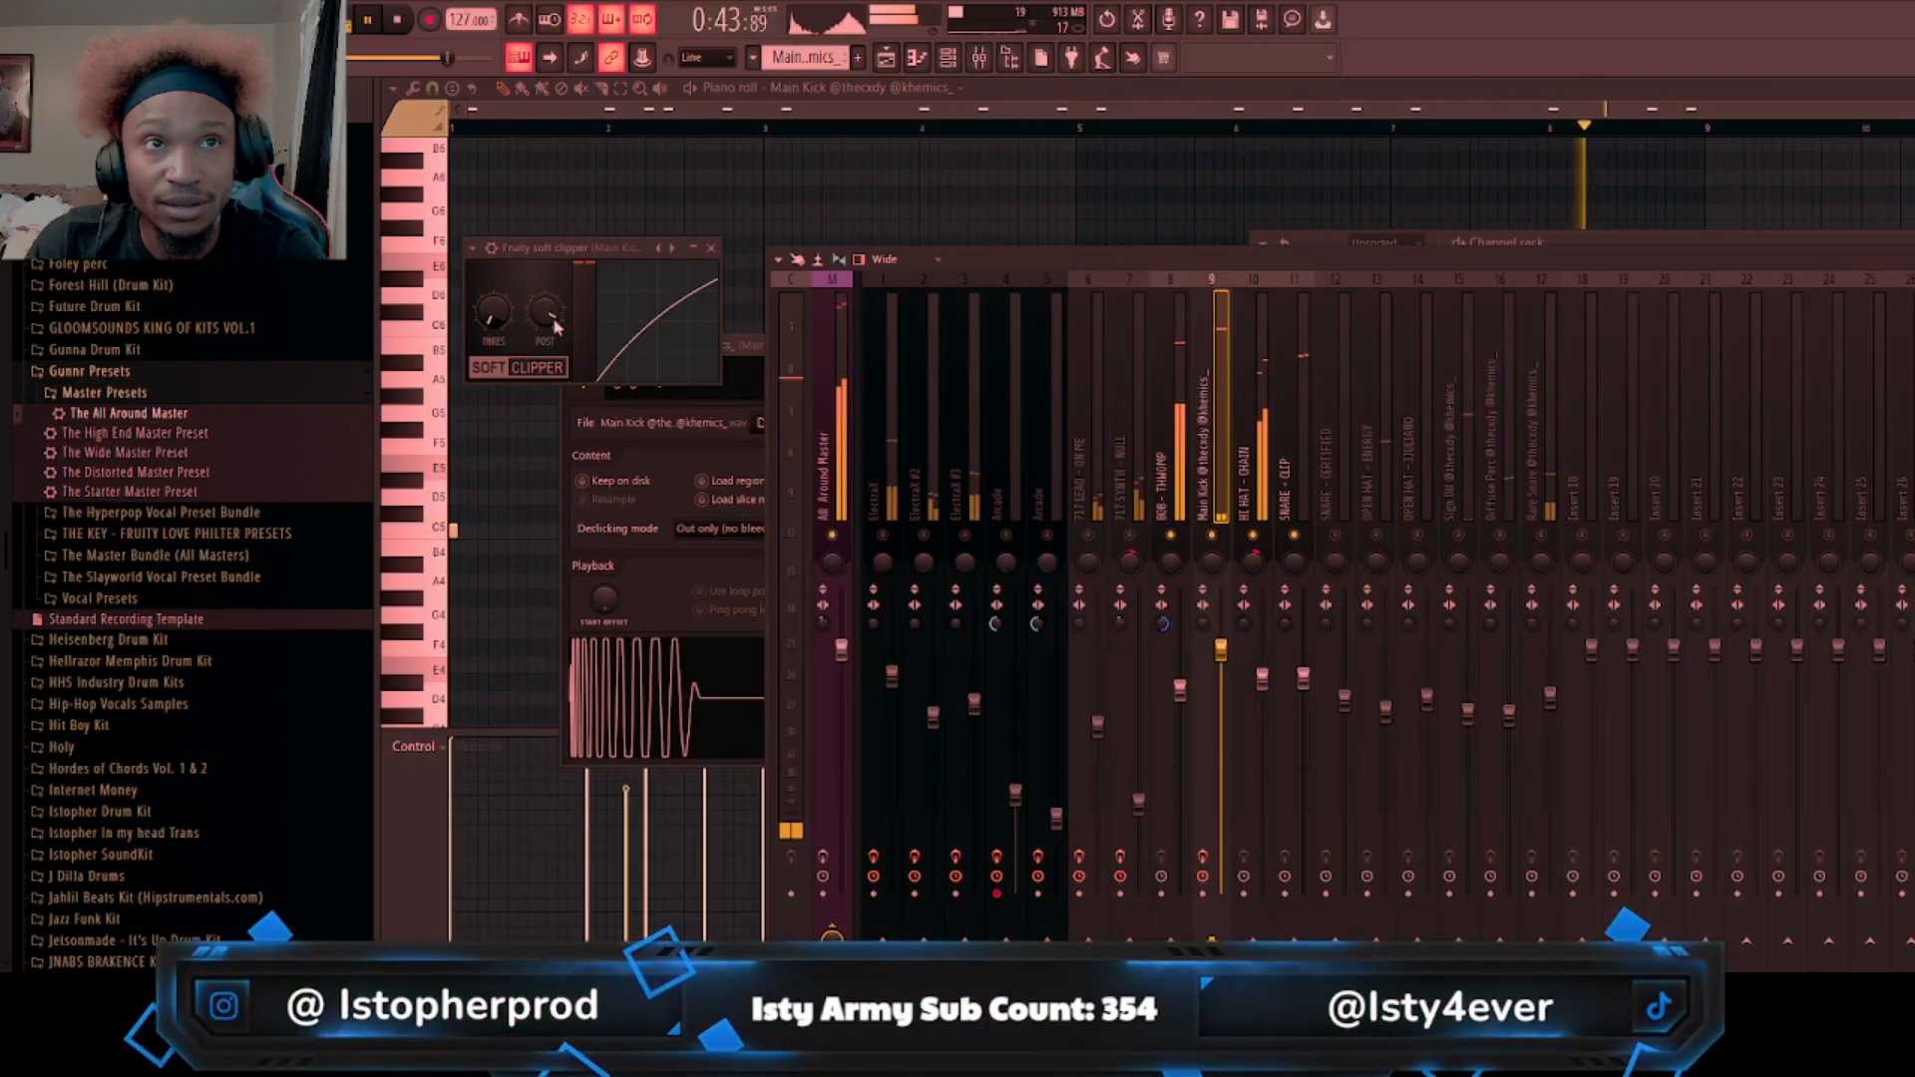
pyautogui.moveTo(558, 324)
pyautogui.mouseDown()
pyautogui.moveTo(557, 349)
pyautogui.moveTo(553, 319)
pyautogui.mouseUp()
pyautogui.press('space')
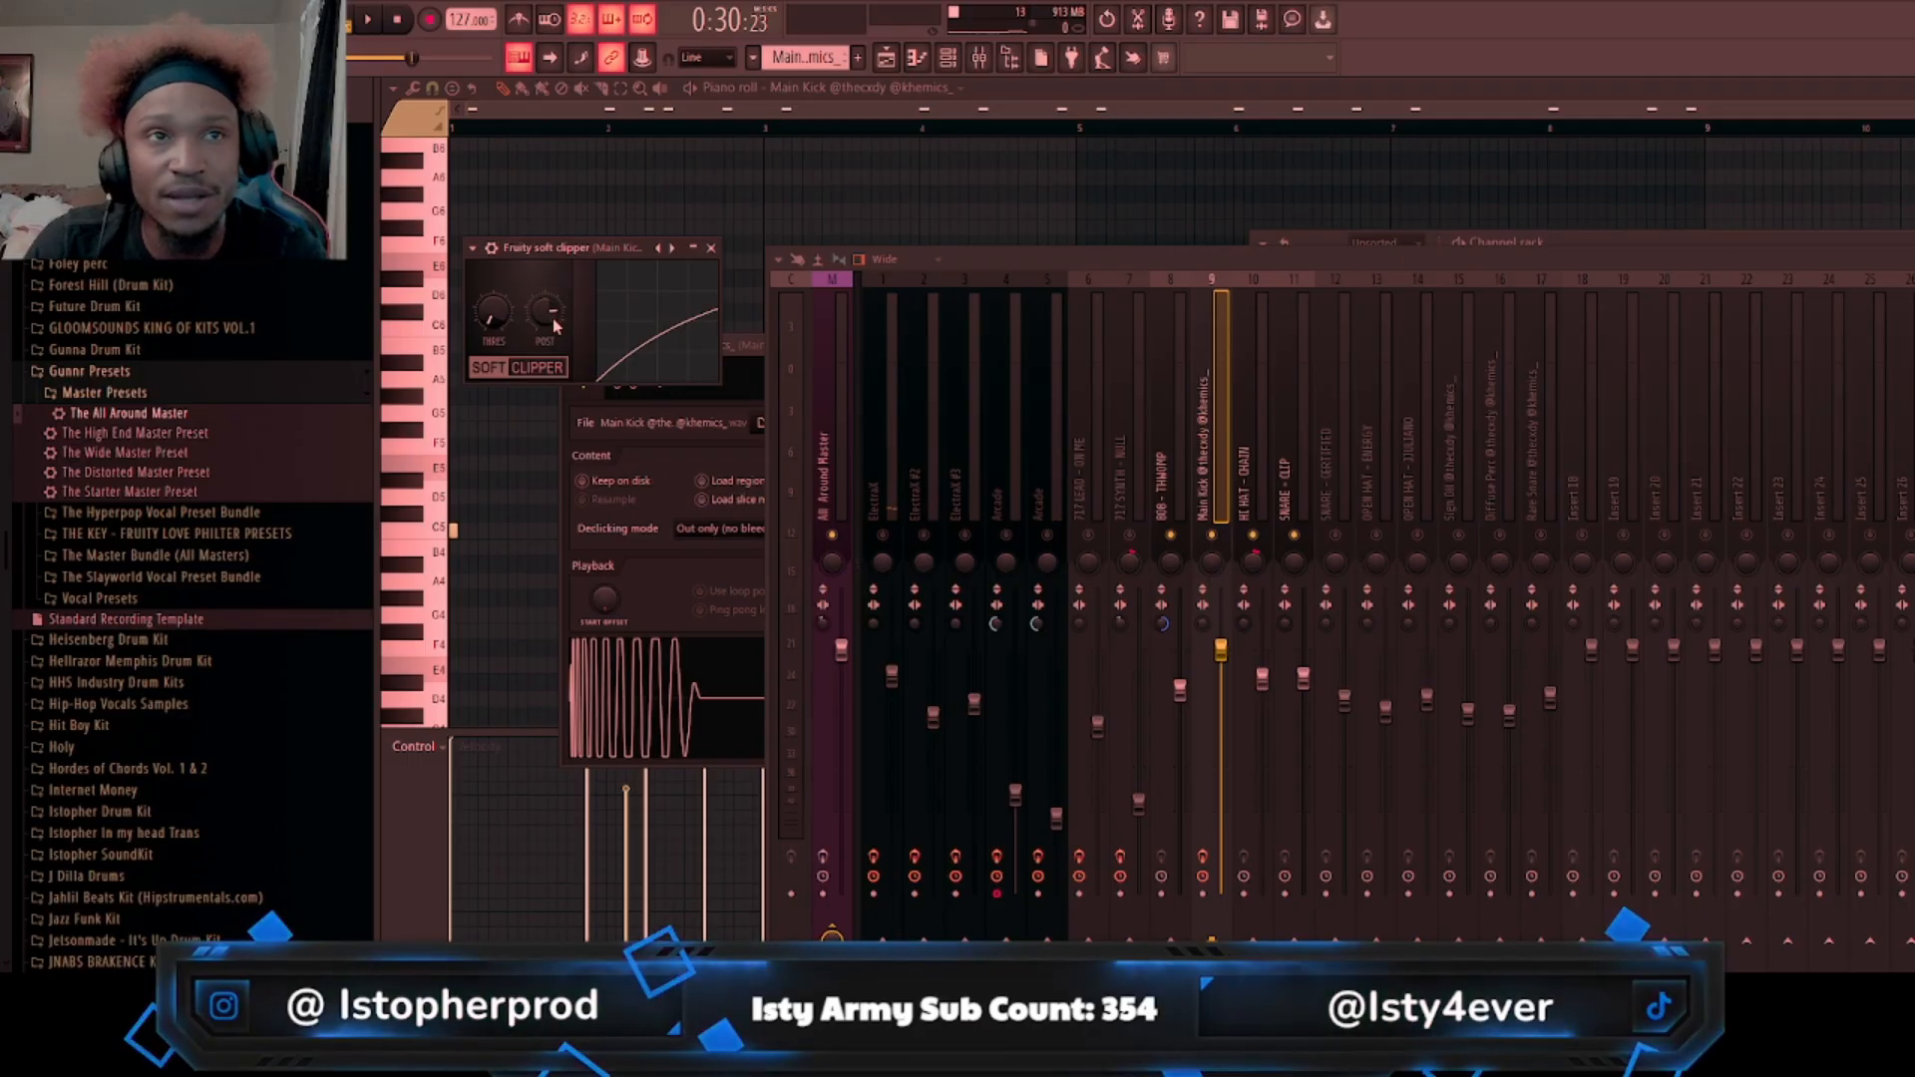
pyautogui.press('space')
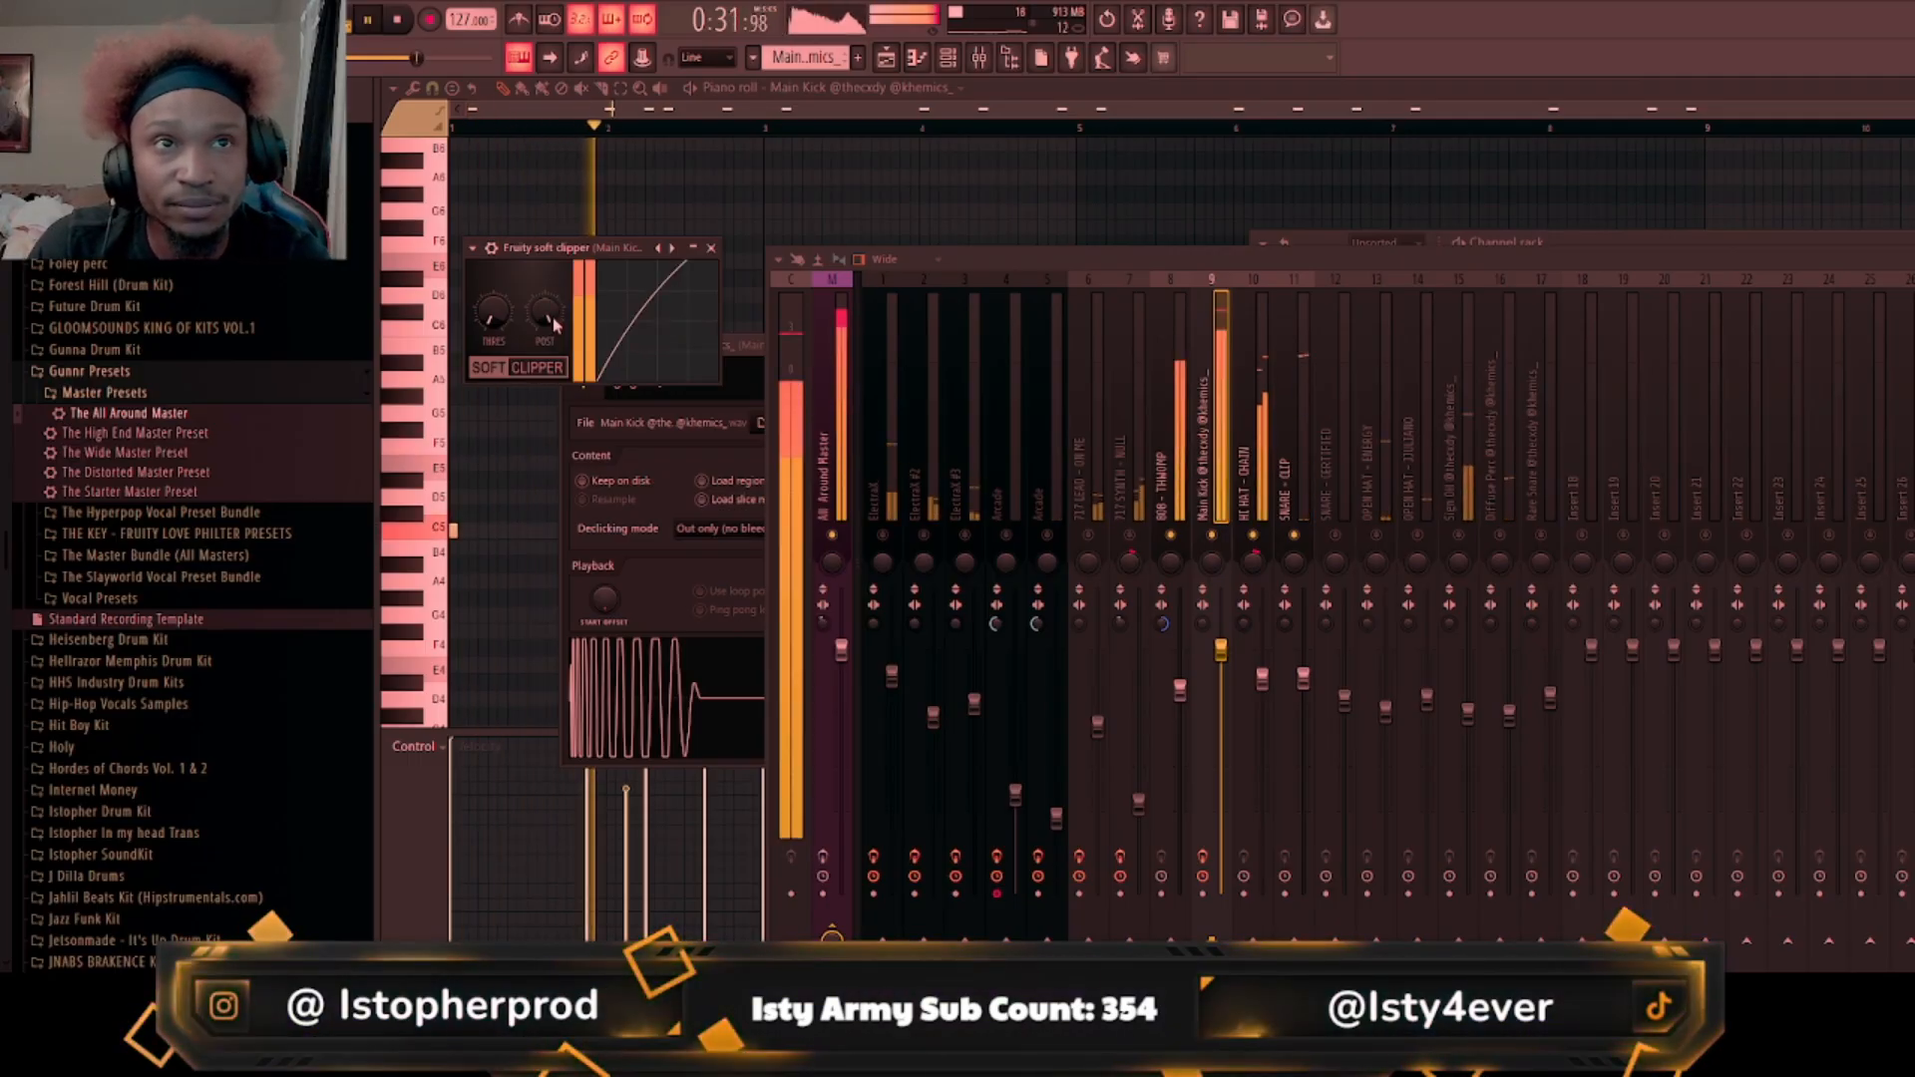